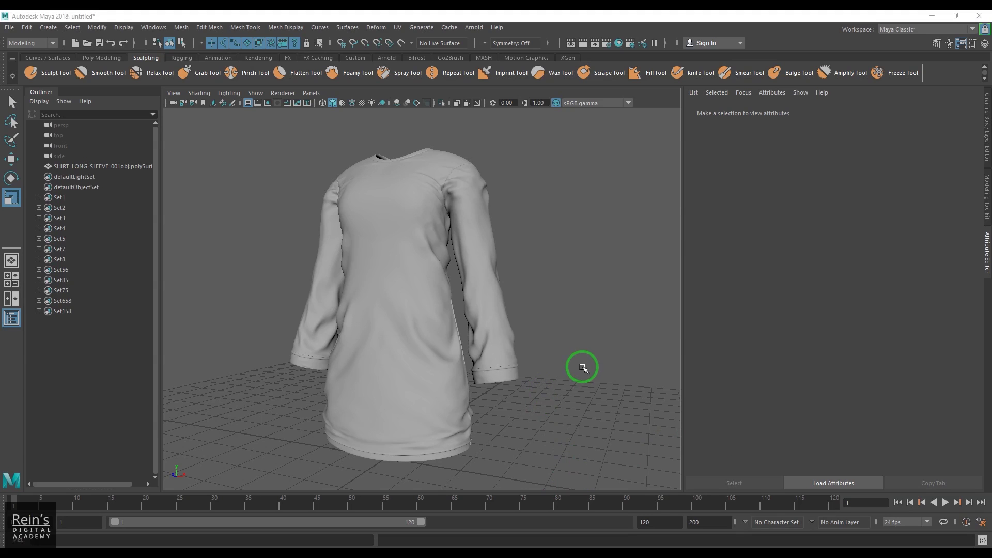
# Select the shirt and open its UV layout in the UV Editor
pyautogui.keyDown('alt'); pyautogui.moveTo(582, 367); pyautogui.dragTo(573, 350); pyautogui.keyUp('alt')
pyautogui.scroll(3, 569, 372)
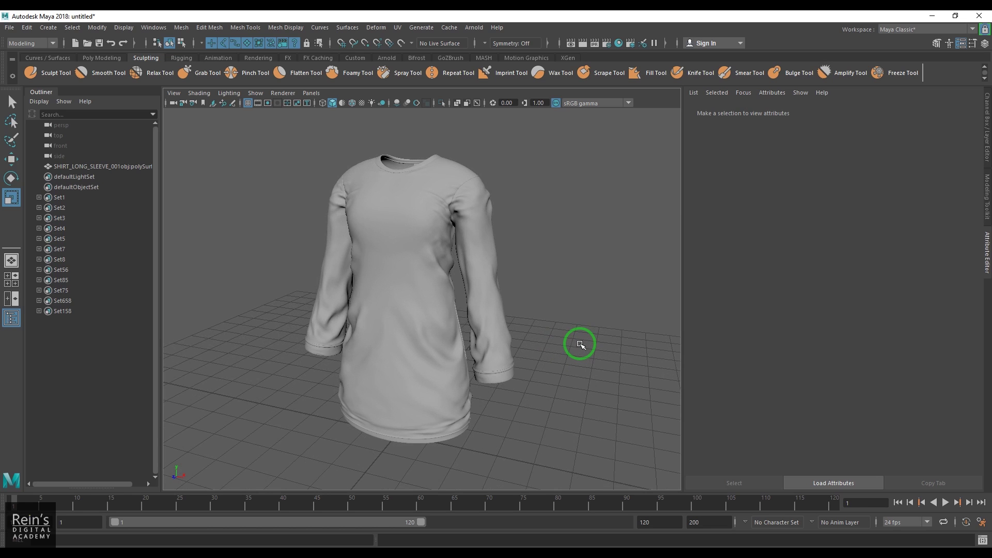
pyautogui.keyDown('alt'); pyautogui.moveTo(537, 346); pyautogui.dragTo(542, 339); pyautogui.keyUp('alt')
pyautogui.click(426, 286)
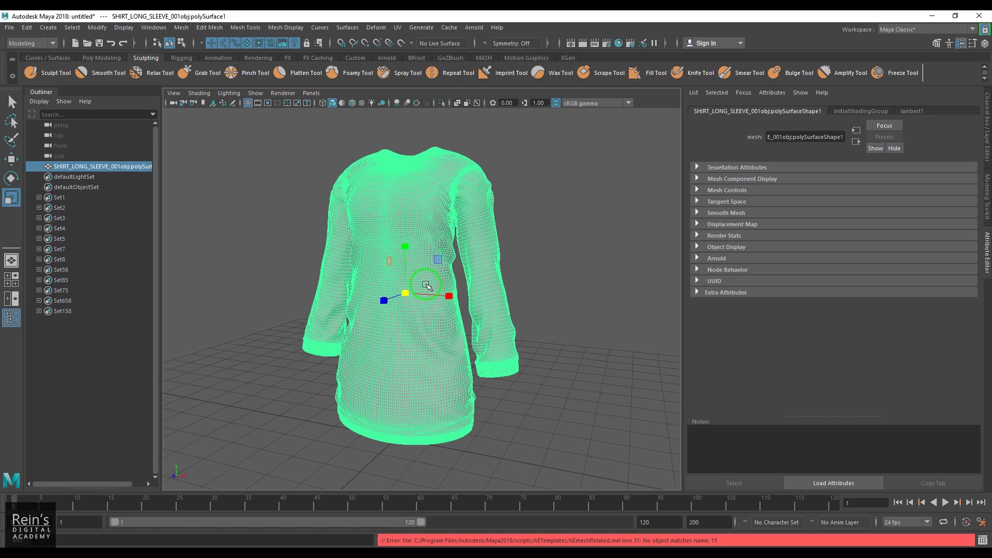
pyautogui.click(397, 27)
pyautogui.click(408, 37)
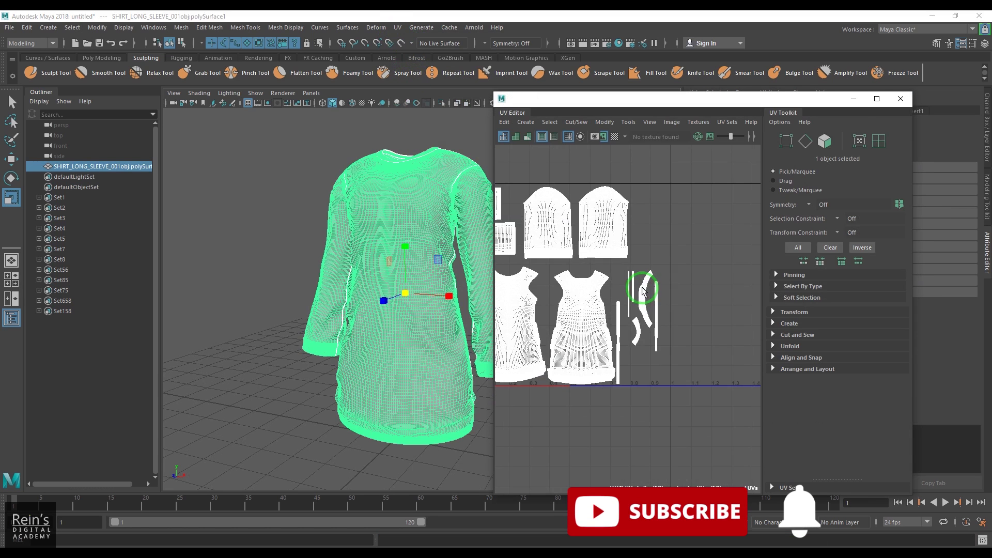
pyautogui.scroll(5, 646, 300)
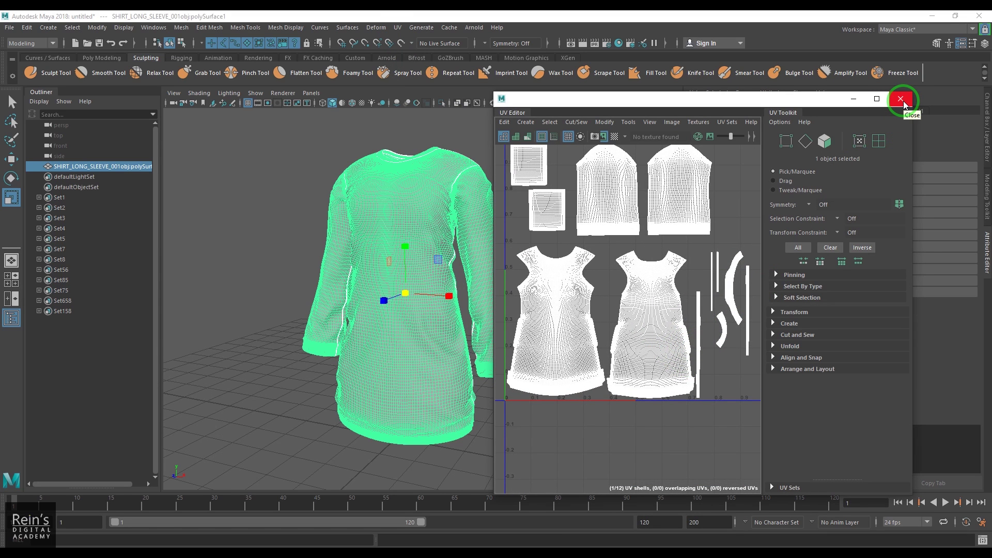
# Expand the front body piece's UVs to its whole UV shell, then convert them to faces
pyautogui.hotkey('ctrl', 'F12')
pyautogui.click(639, 295)
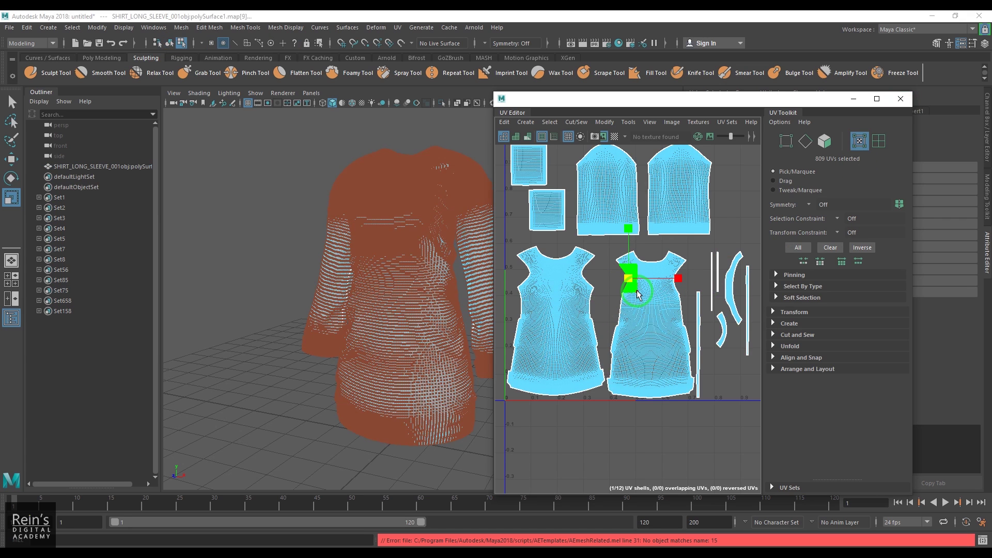
pyautogui.keyDown('ctrl'); pyautogui.rightClick(639, 273); pyautogui.keyUp('ctrl')
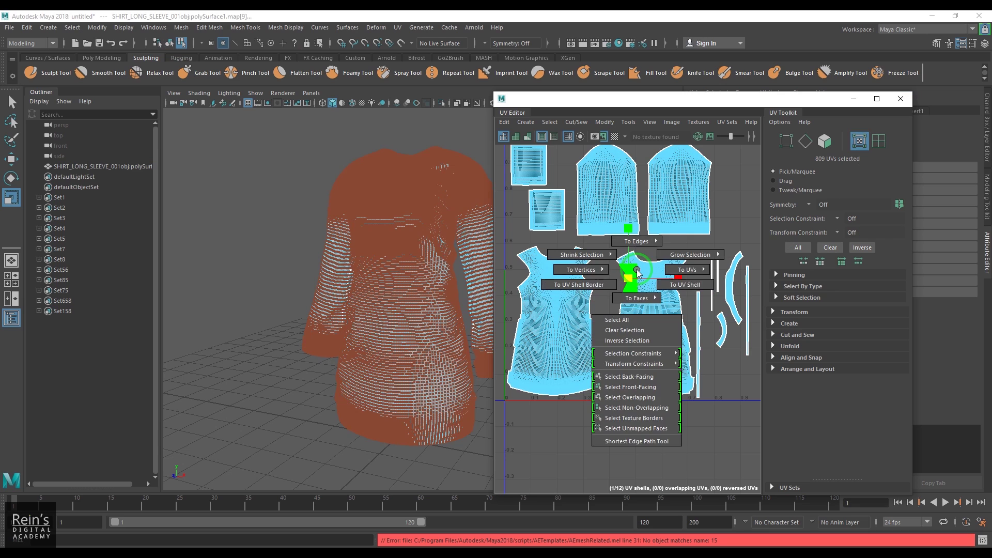
pyautogui.click(675, 292)
pyautogui.keyDown('ctrl'); pyautogui.rightClick(662, 282); pyautogui.keyUp('ctrl')
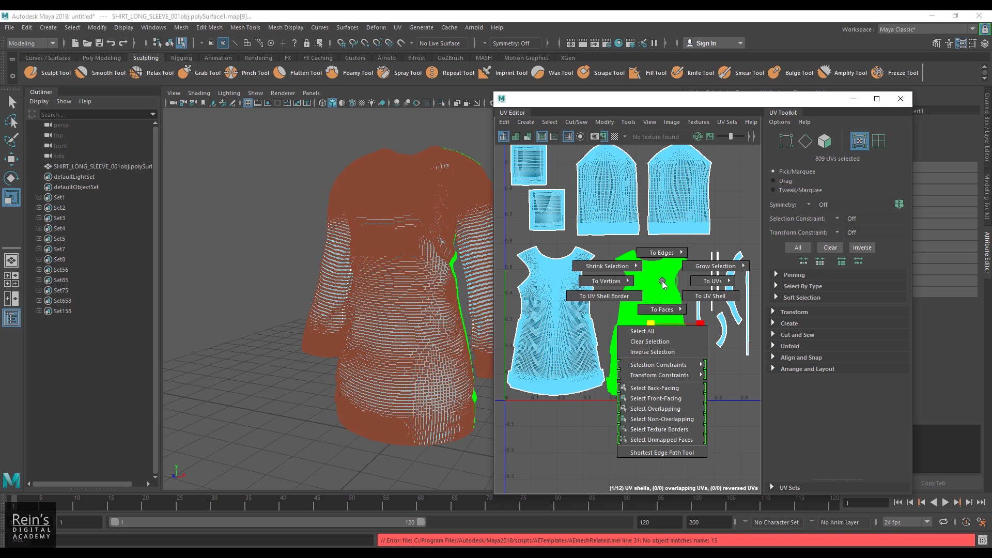
pyautogui.click(665, 323)
pyautogui.click(666, 356)
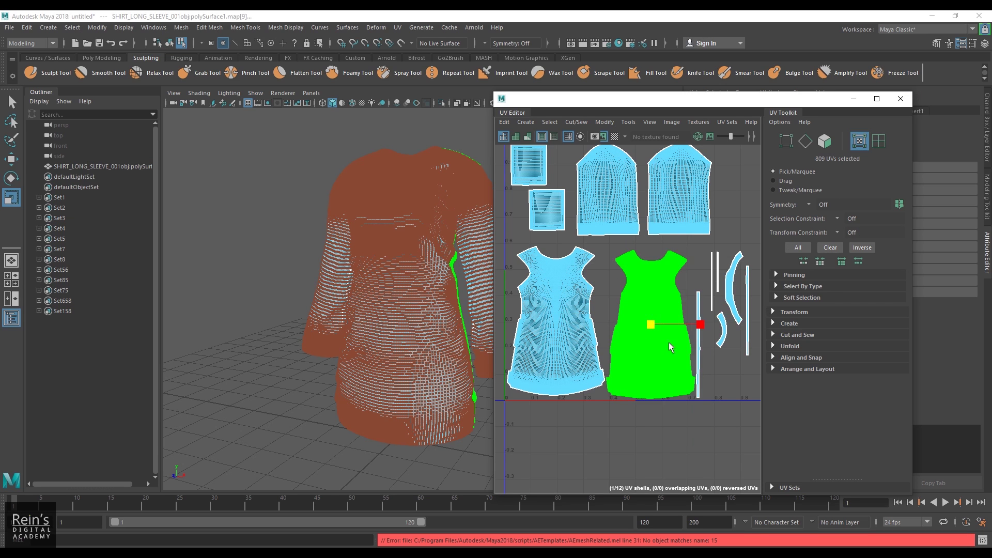
# Save the selected front-piece faces as a Quick Select Set
pyautogui.click(47, 29)
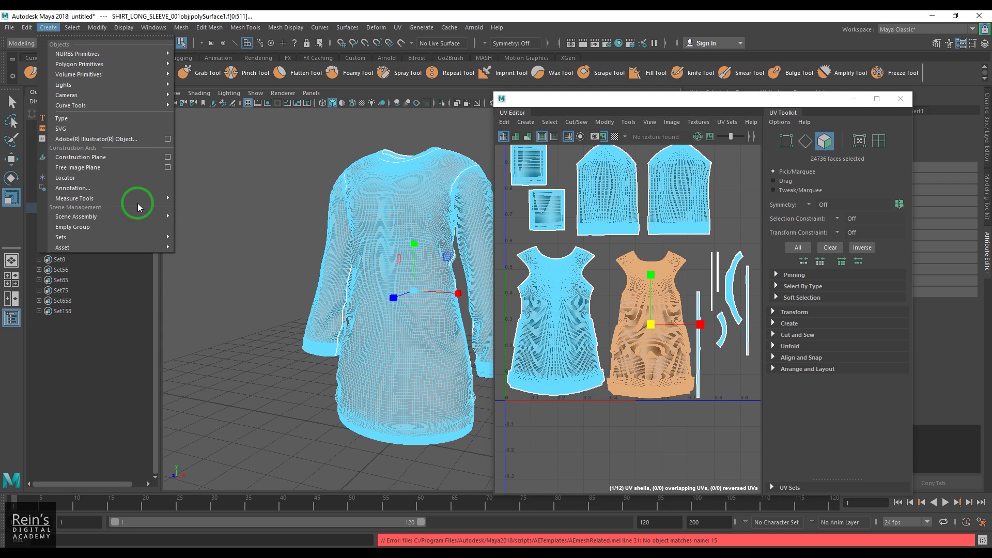
pyautogui.moveTo(145, 238)
pyautogui.click(226, 267)
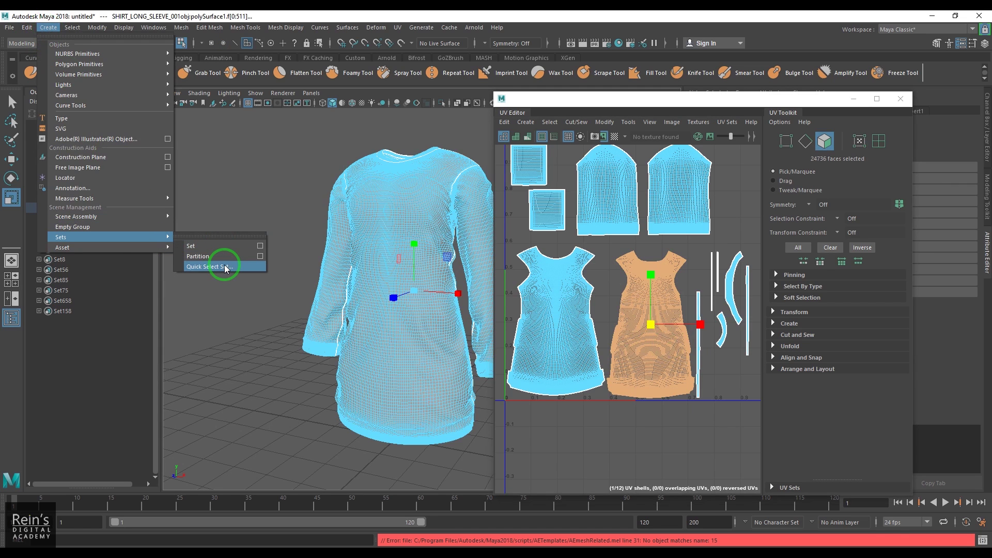
pyautogui.click(483, 302)
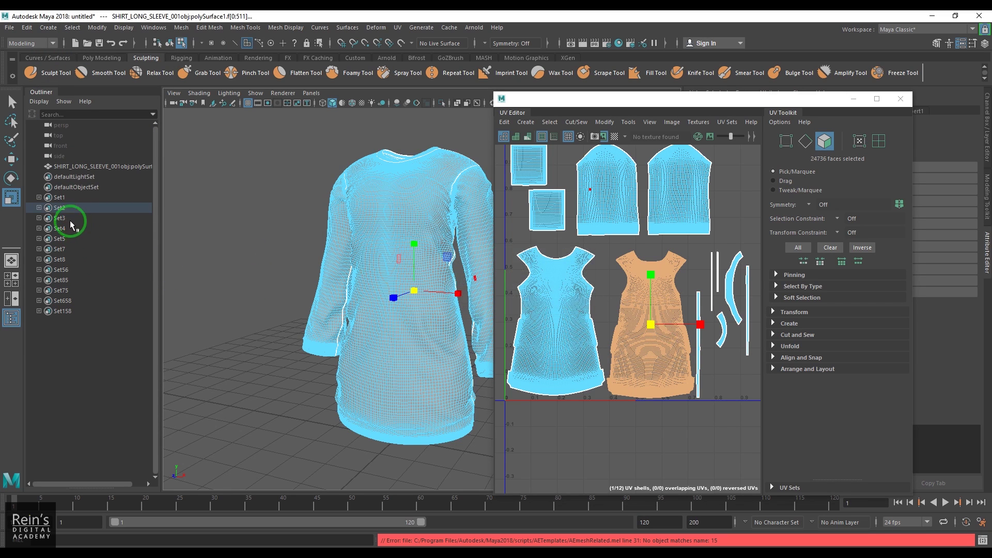
# Check Set8's faces, close the UV Editor, and reselect the whole shirt
pyautogui.click(59, 259)
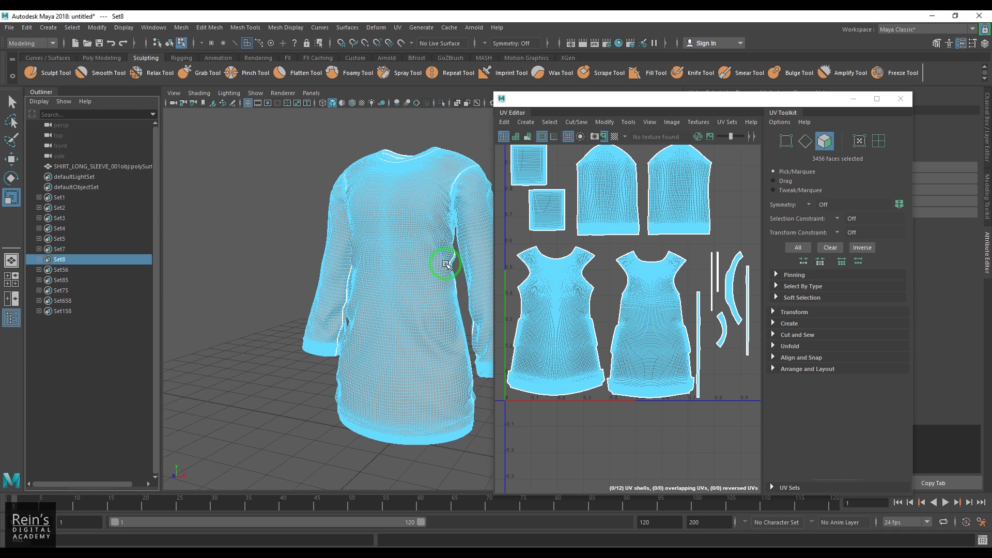
pyautogui.moveTo(388, 243); pyautogui.dragTo(420, 189, button='right')
pyautogui.click(901, 98)
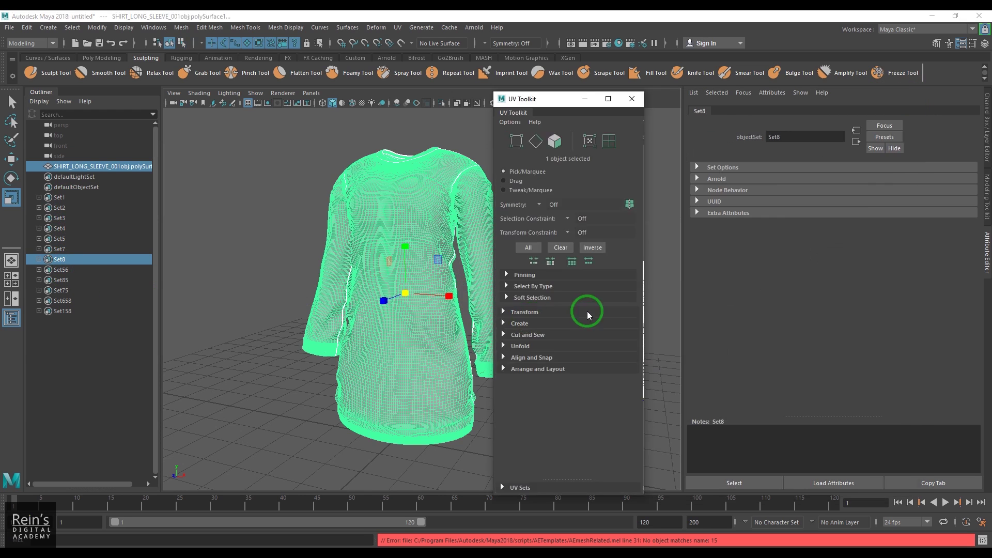
pyautogui.click(584, 299)
pyautogui.moveTo(604, 267); pyautogui.dragTo(395, 277)
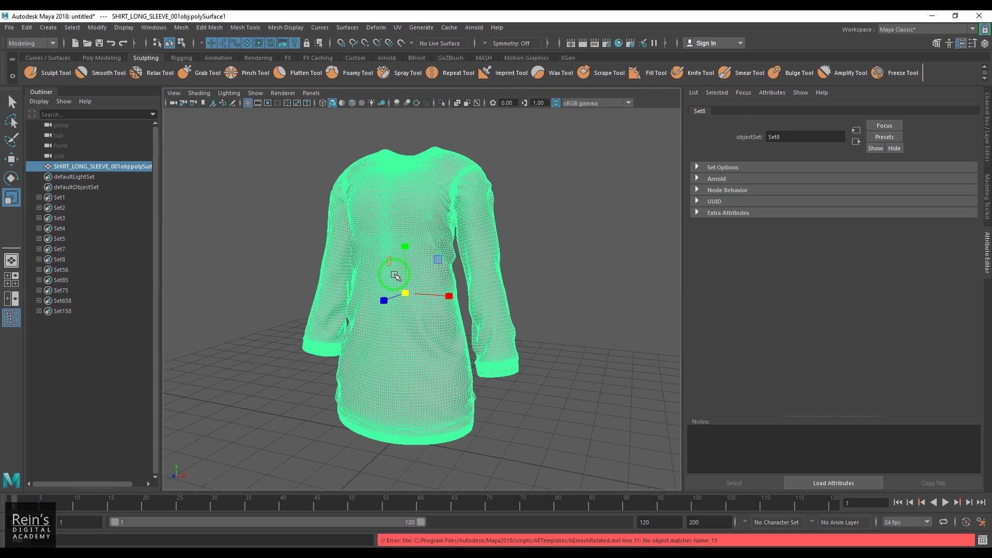
pyautogui.click(527, 243)
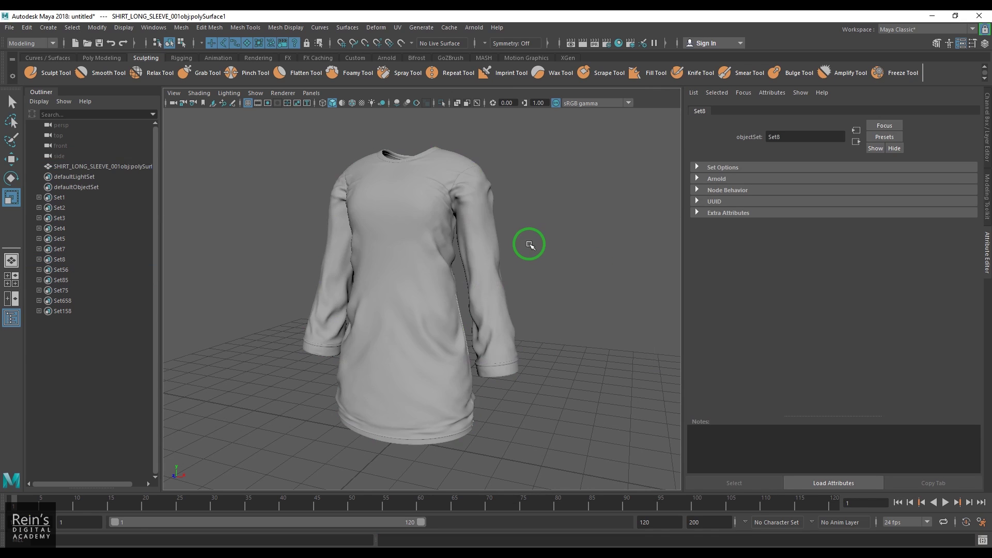
pyautogui.click(459, 264)
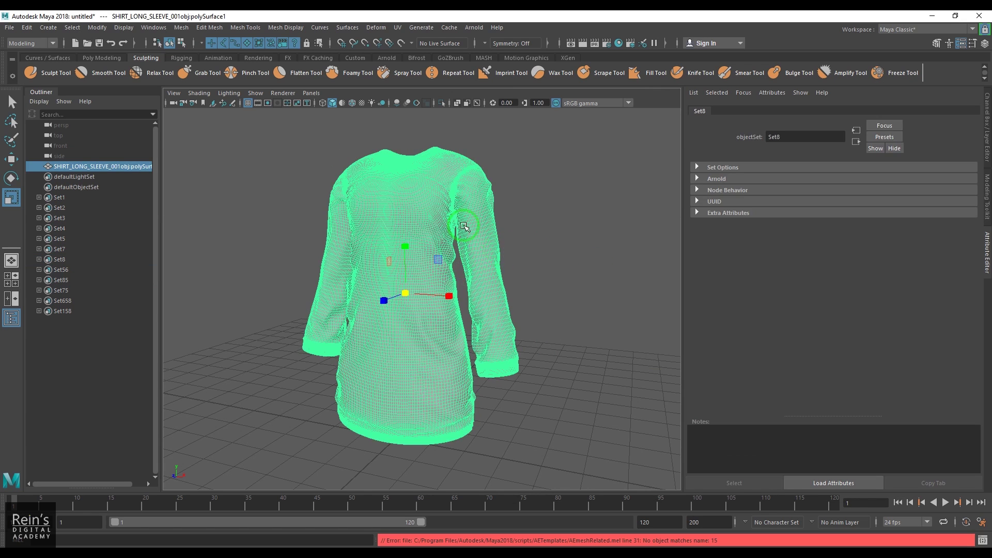
pyautogui.click(57, 32)
pyautogui.click(115, 237)
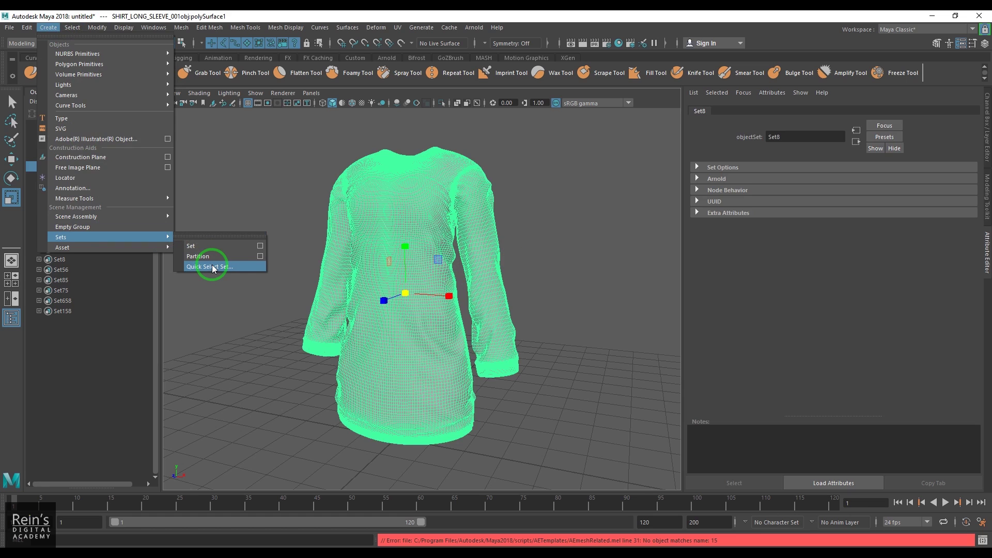
# Reselect the shirt, review the Export Selection OBJ options, then close them
pyautogui.click(543, 248)
pyautogui.hotkey('ctrl', 'z')
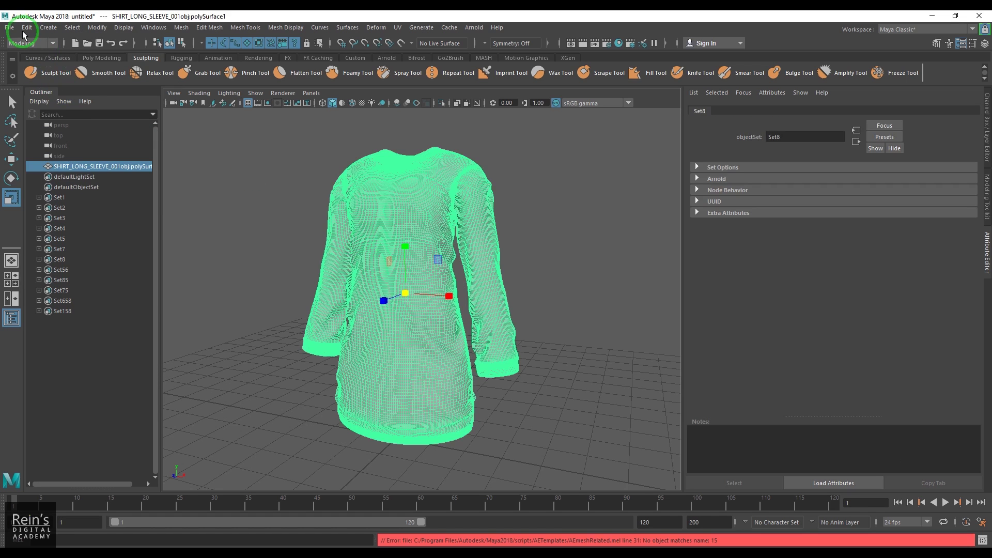
pyautogui.click(10, 28)
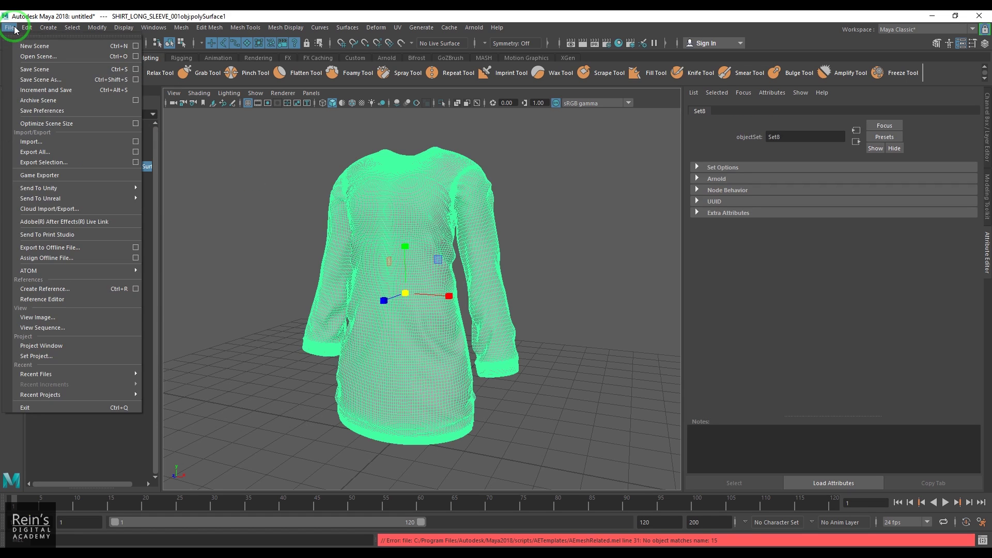
pyautogui.click(137, 163)
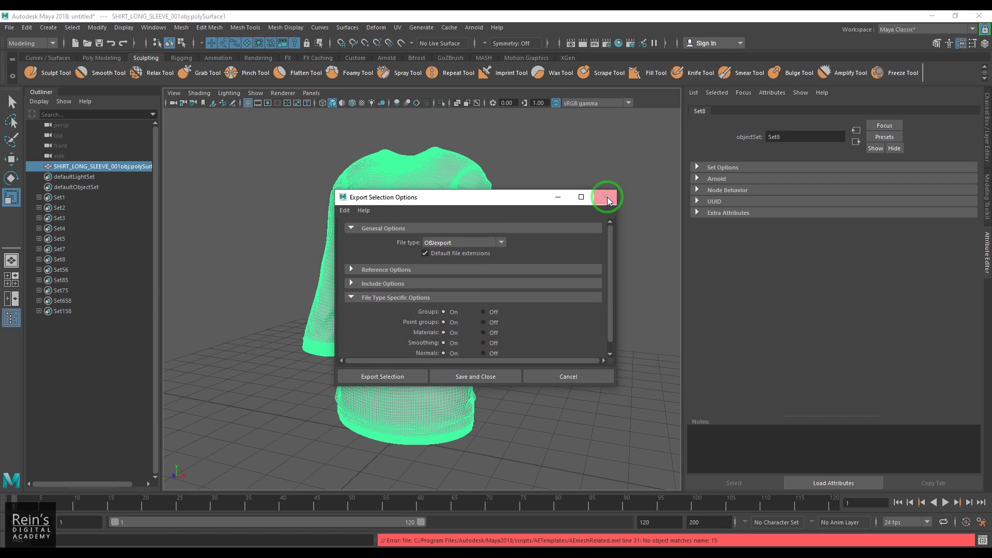
pyautogui.click(605, 196)
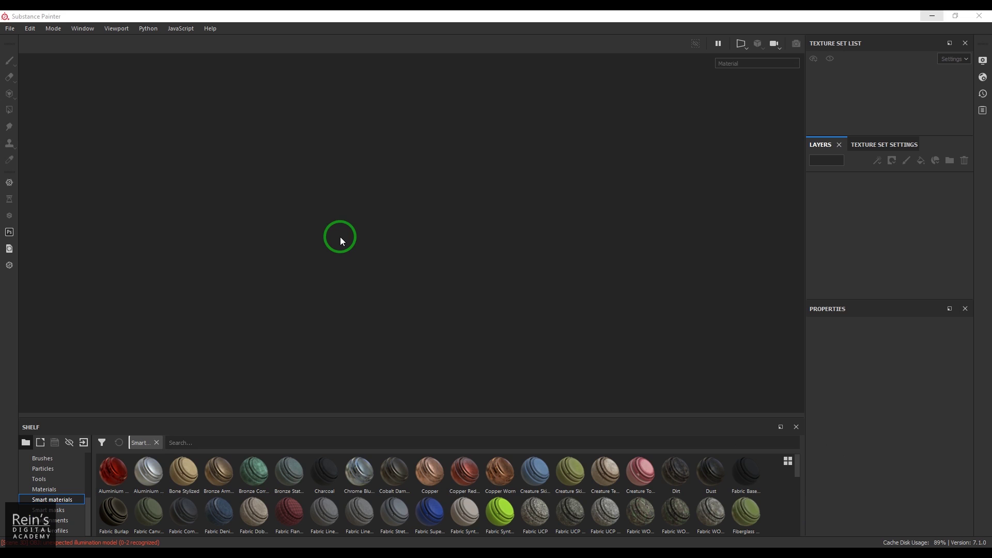
# Set up a new project using SHIRT LONG SLEEVE003.obj at 4096 document resolution
pyautogui.click(9, 30)
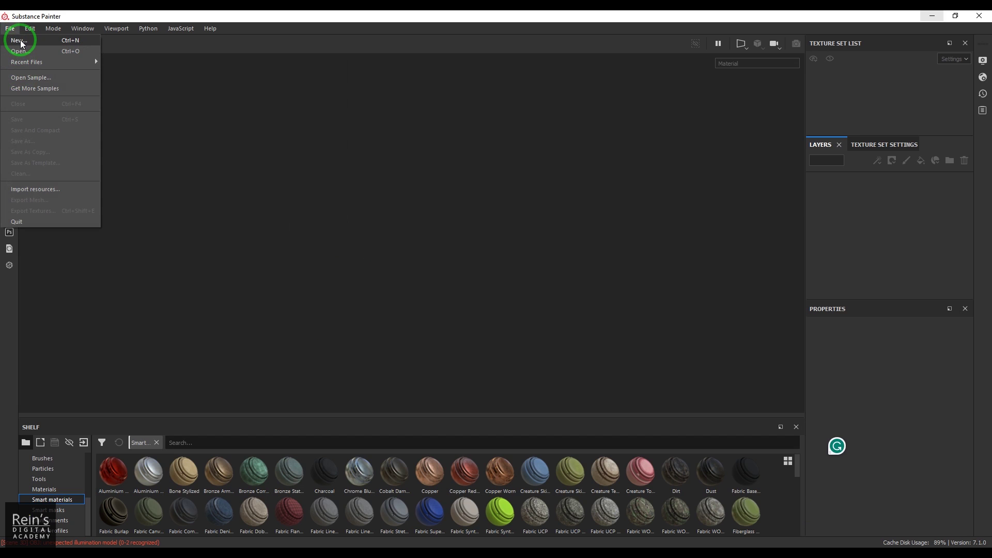
pyautogui.click(21, 42)
pyautogui.moveTo(476, 108); pyautogui.dragTo(466, 72)
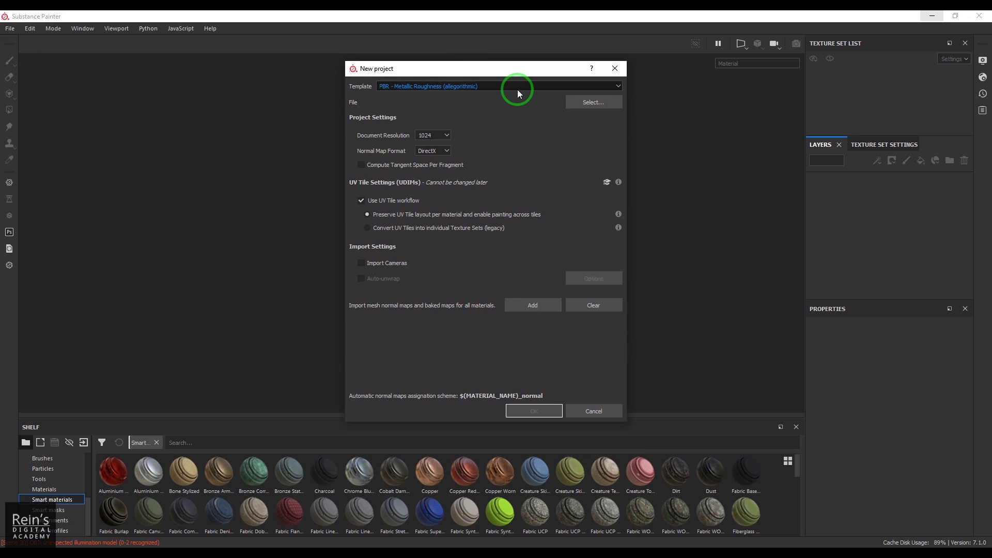
pyautogui.click(603, 104)
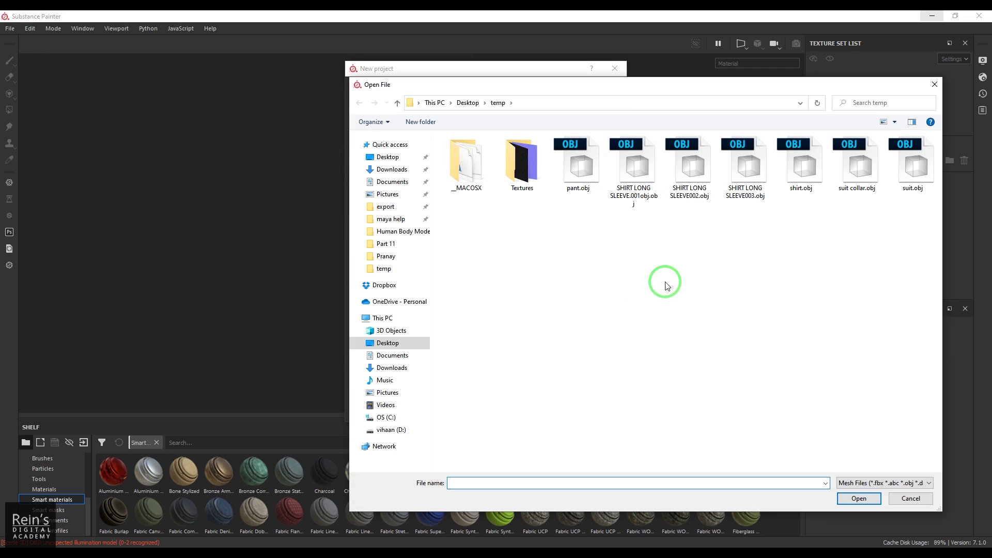
pyautogui.click(734, 194)
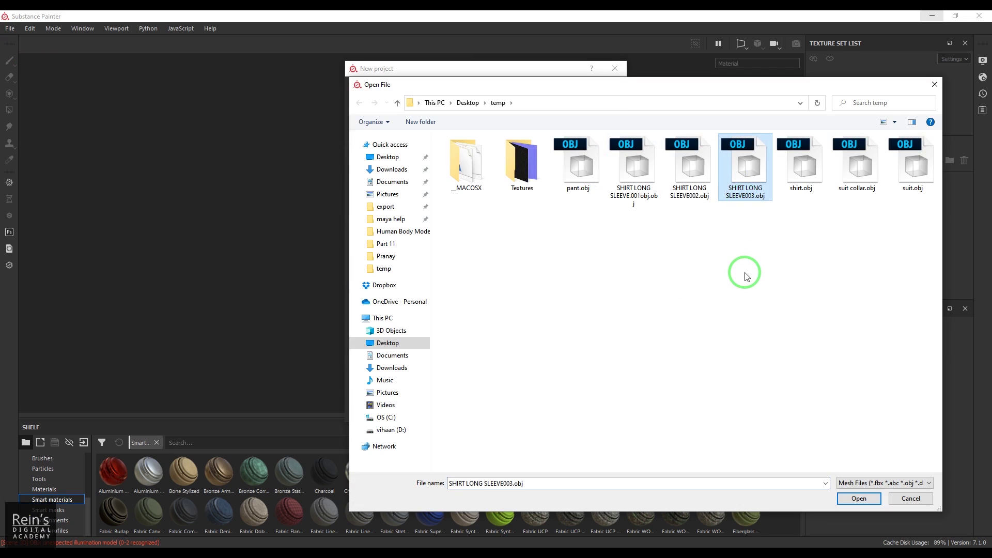
pyautogui.click(859, 499)
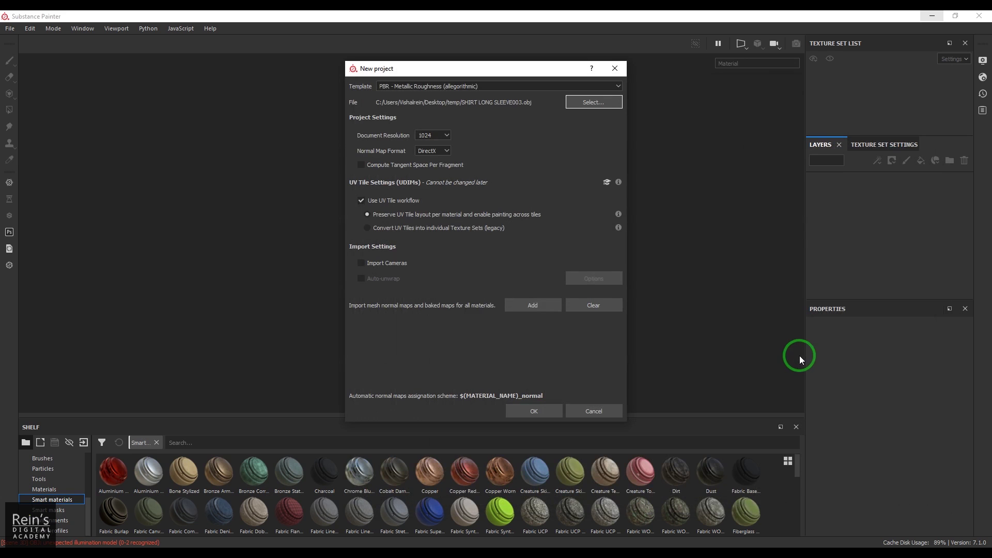
pyautogui.click(438, 136)
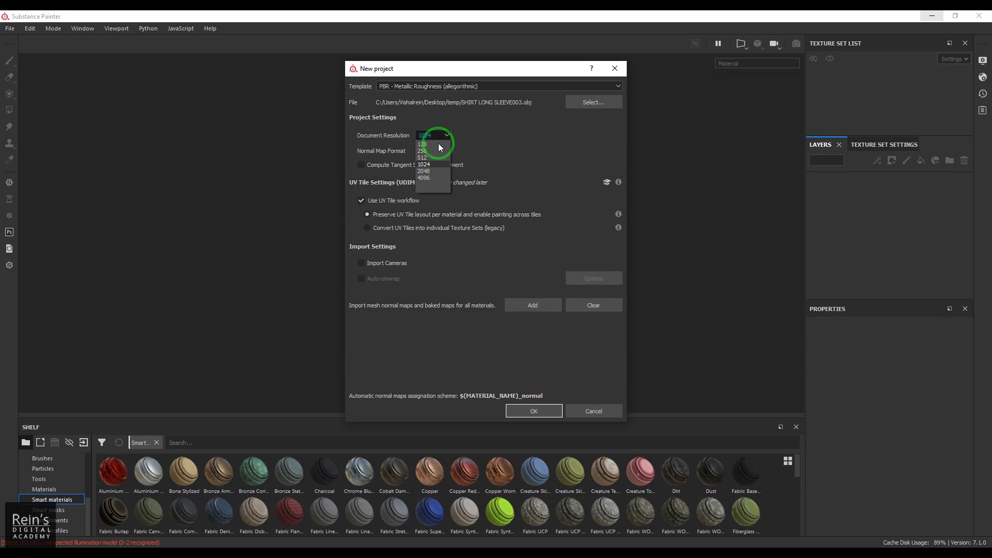
pyautogui.click(438, 178)
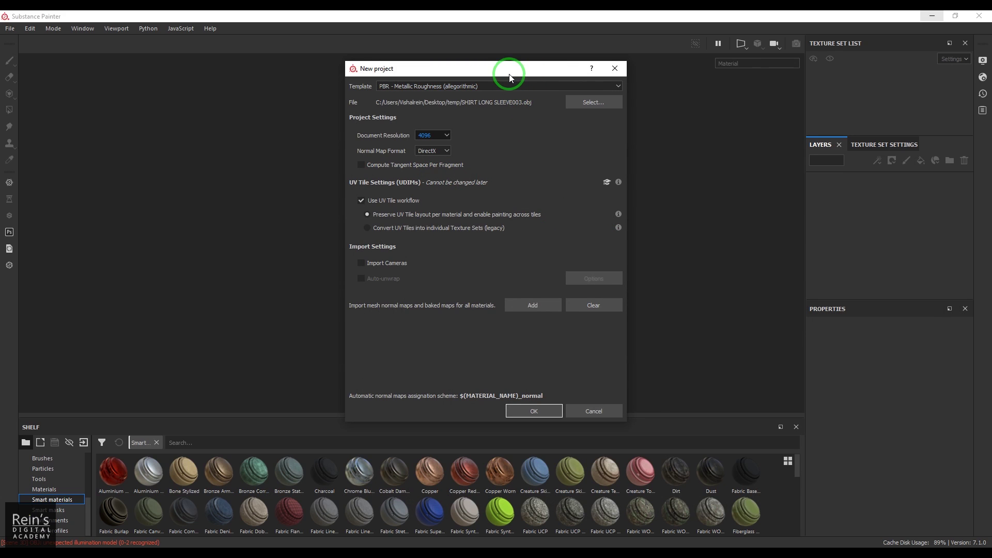
pyautogui.moveTo(509, 77); pyautogui.dragTo(541, 58)
# Create the new project and orbit around the loaded shirt
pyautogui.click(572, 394)
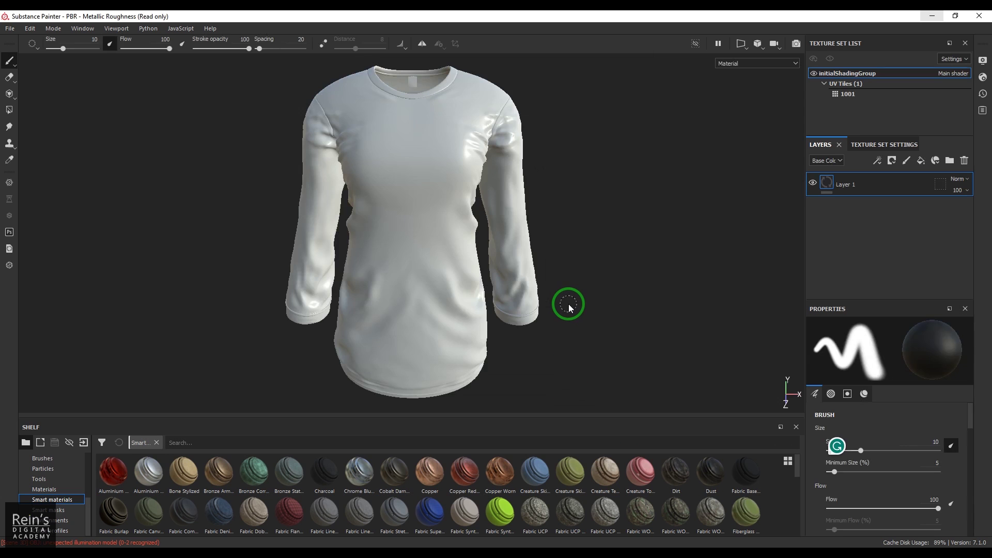
pyautogui.keyDown('alt'); pyautogui.moveTo(589, 329); pyautogui.dragTo(636, 312); pyautogui.keyUp('alt')
pyautogui.keyDown('alt'); pyautogui.moveTo(635, 313); pyautogui.dragTo(569, 306, button='right'); pyautogui.keyUp('alt')
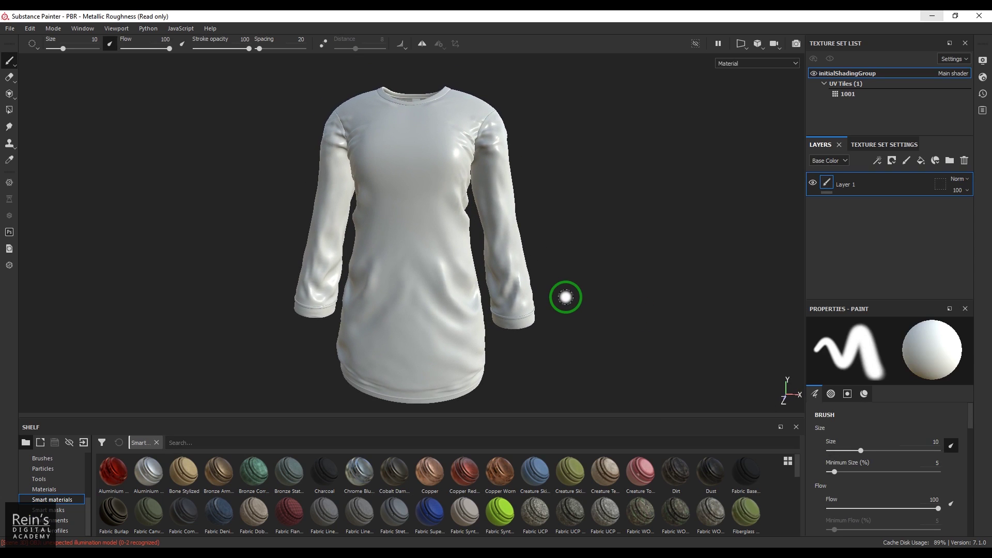
# Bake all seven mesh maps, with the ID map coloured by Mesh ID / Polygroup
pyautogui.click(877, 148)
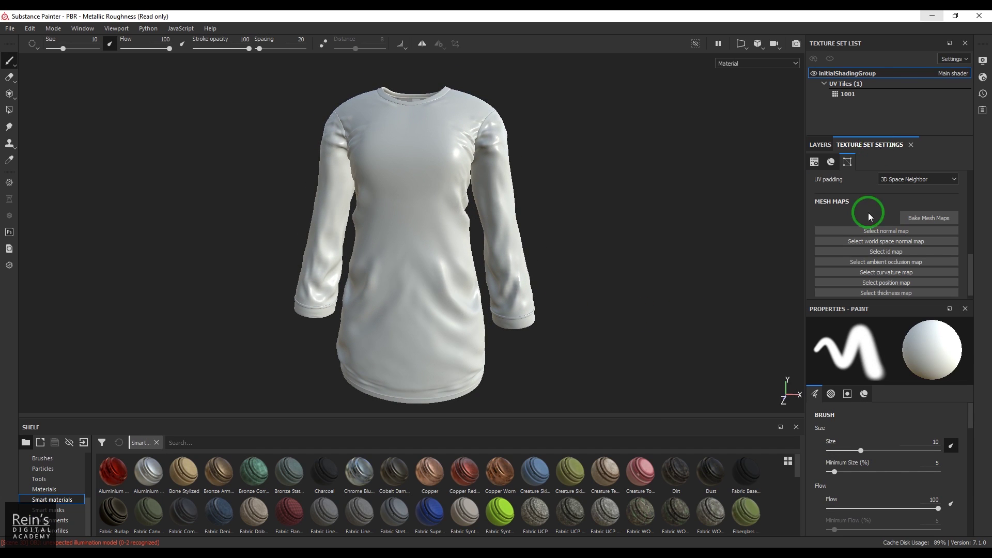
pyautogui.click(939, 221)
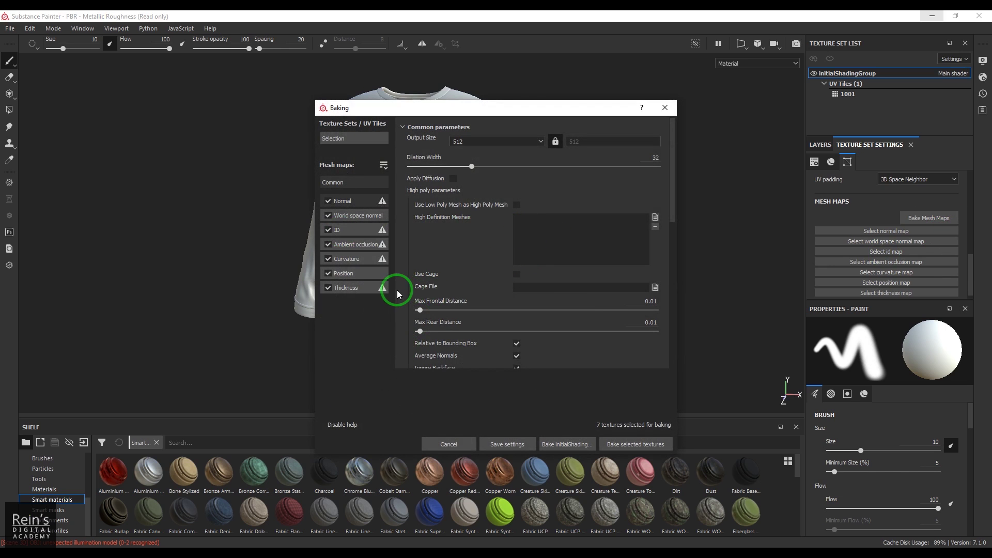
pyautogui.click(357, 231)
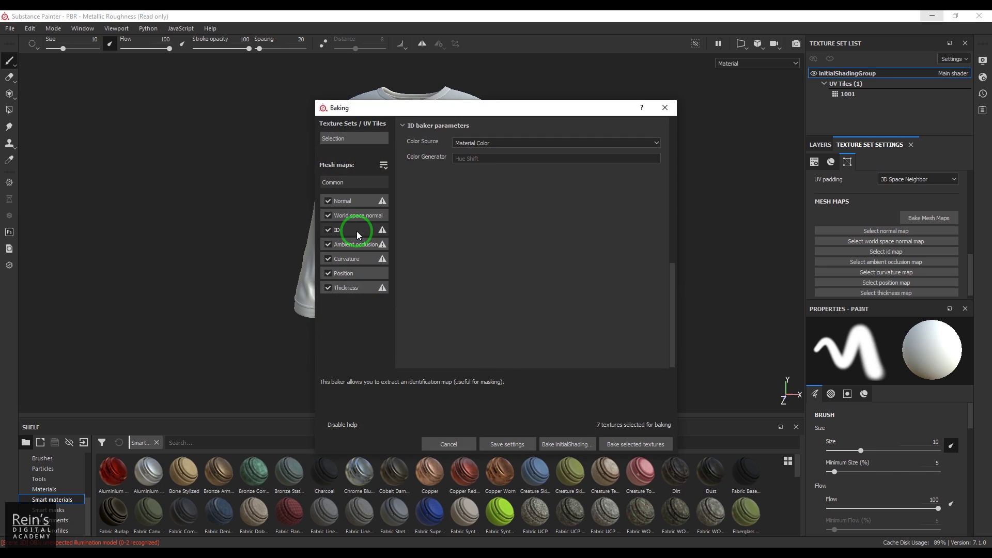
pyautogui.click(471, 145)
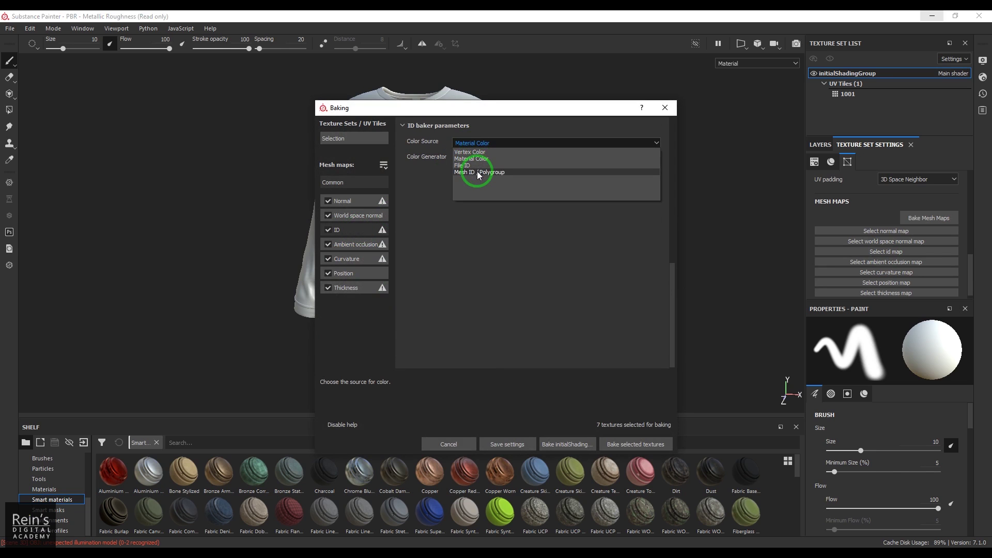
pyautogui.click(478, 172)
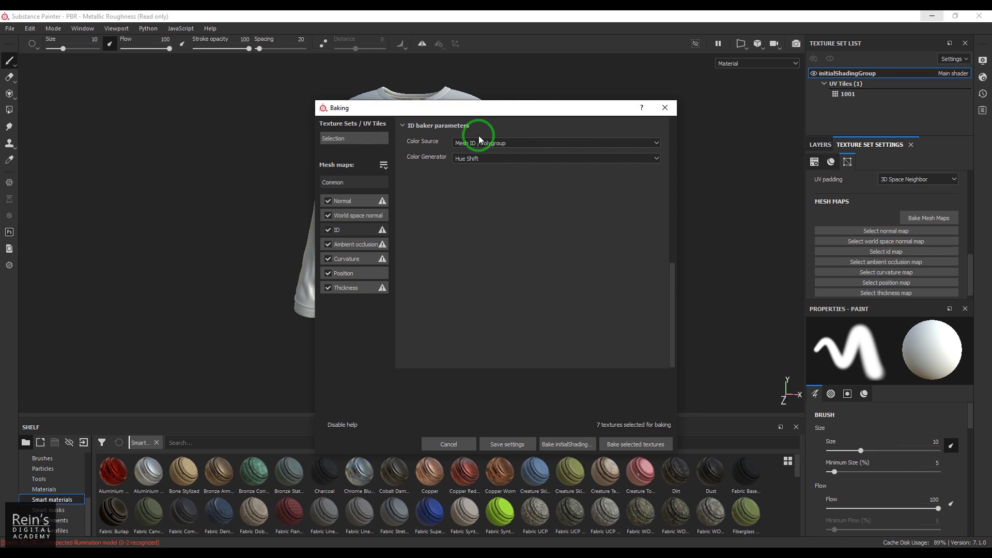
pyautogui.moveTo(515, 109); pyautogui.dragTo(631, 90)
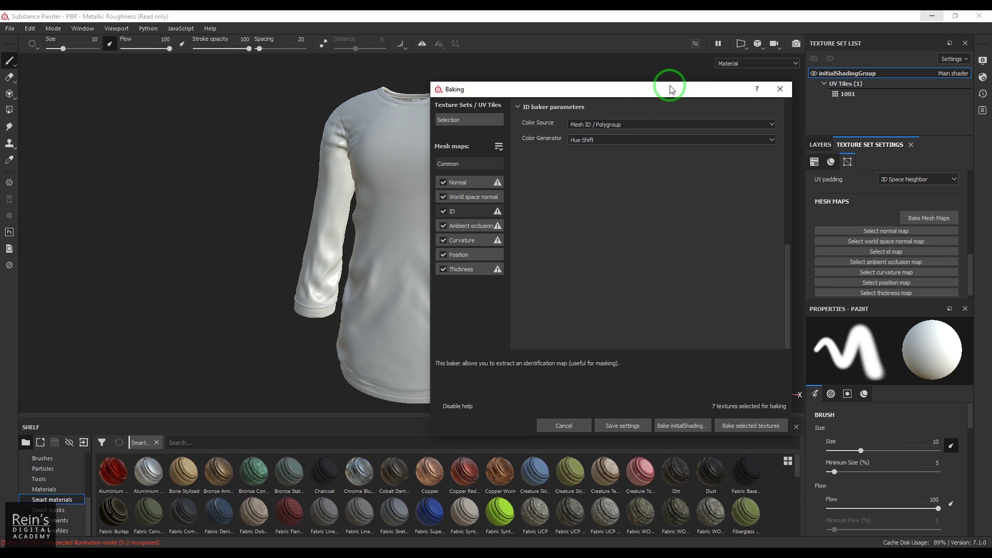
pyautogui.moveTo(671, 90); pyautogui.dragTo(693, 72)
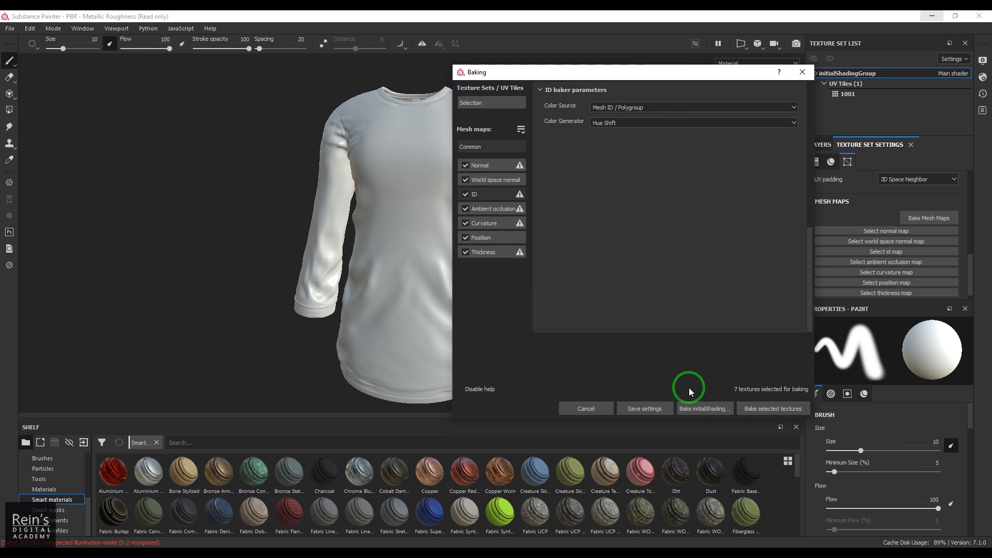
pyautogui.click(773, 408)
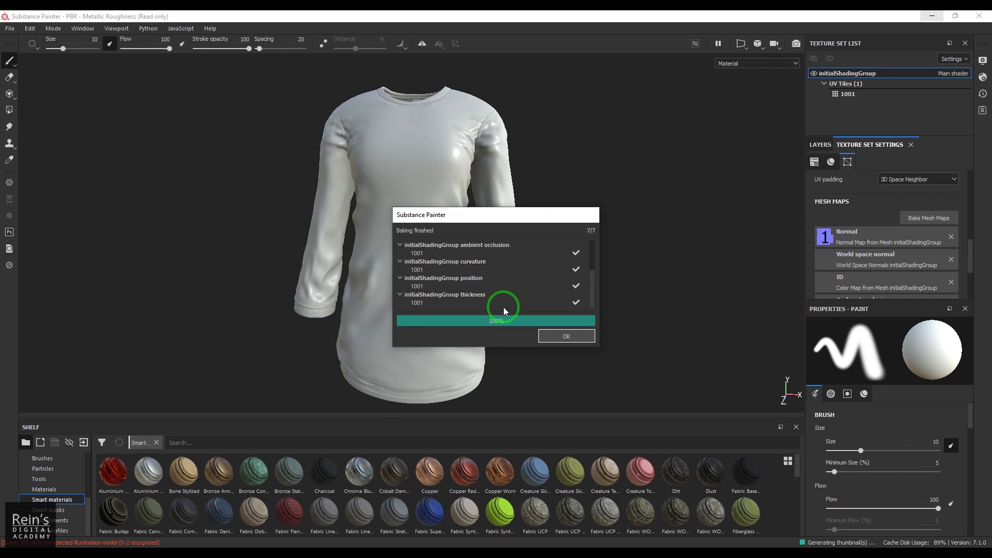
# Close the baking report and show the ID channel on the shirt
pyautogui.click(569, 337)
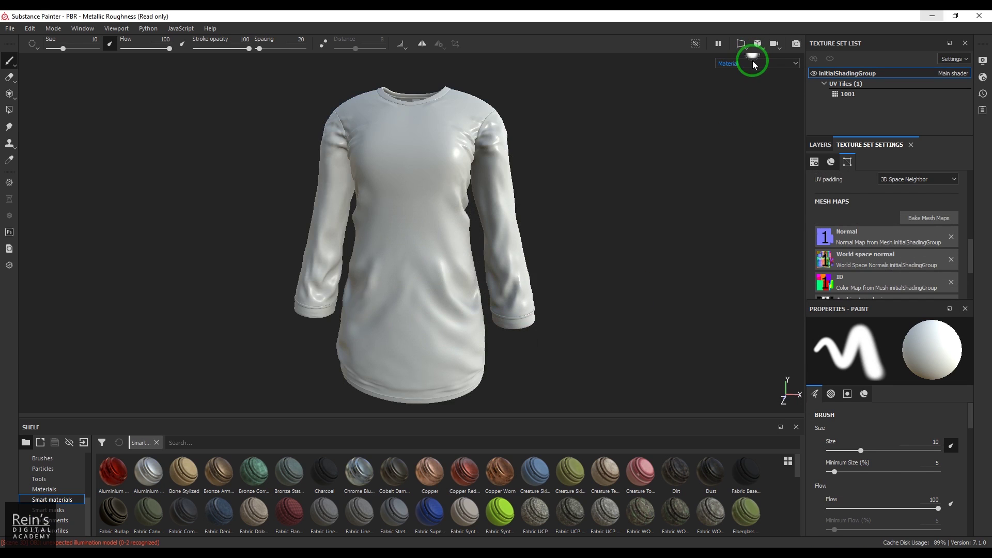
pyautogui.click(753, 64)
pyautogui.scroll(-5, 753, 104)
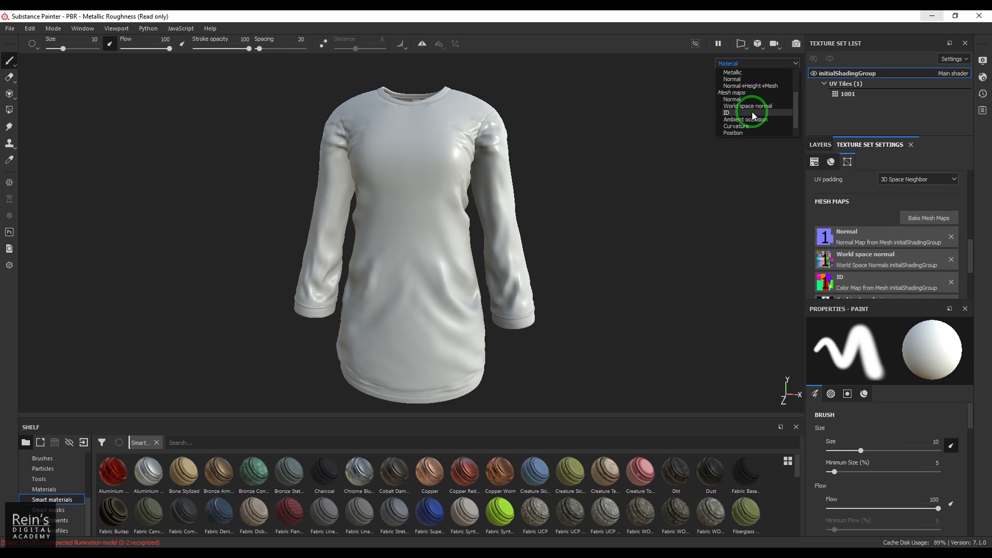
pyautogui.click(754, 113)
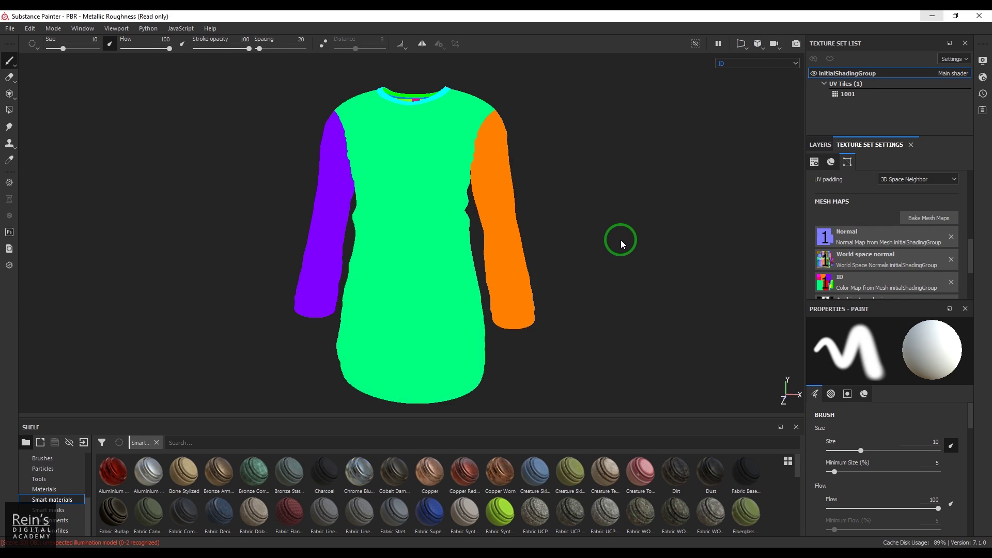
pyautogui.keyDown('alt'); pyautogui.moveTo(622, 243); pyautogui.dragTo(574, 231); pyautogui.keyUp('alt')
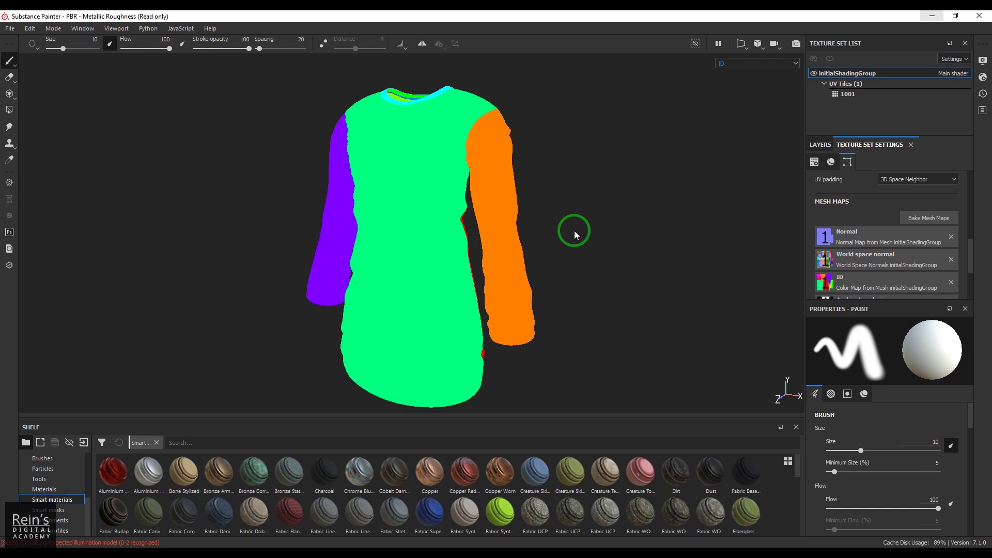
# Review the ID colour options in the Baking dialog and close it without rebaking
pyautogui.click(924, 218)
pyautogui.click(341, 229)
pyautogui.click(479, 159)
pyautogui.click(479, 159)
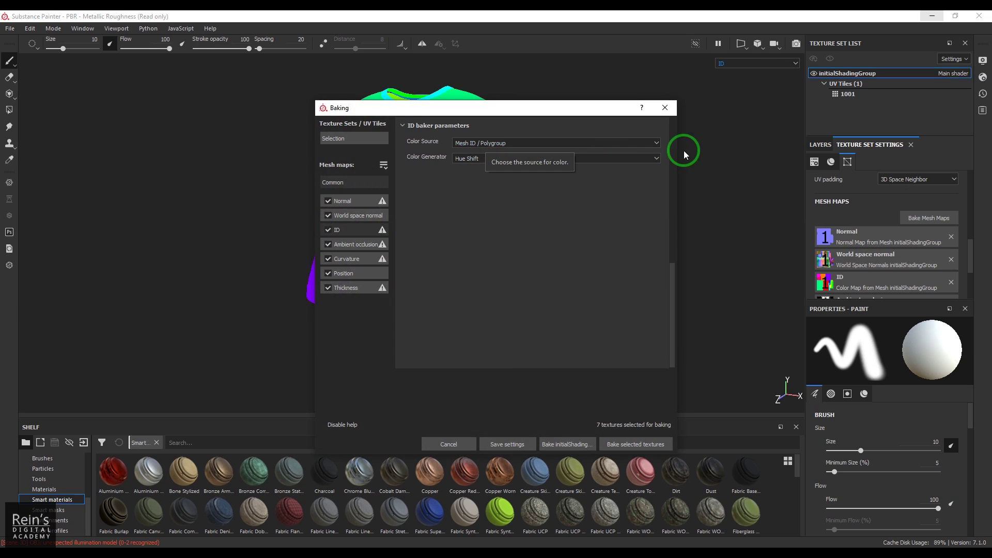
pyautogui.click(665, 107)
pyautogui.keyDown('alt'); pyautogui.moveTo(565, 250); pyautogui.dragTo(609, 196); pyautogui.keyUp('alt')
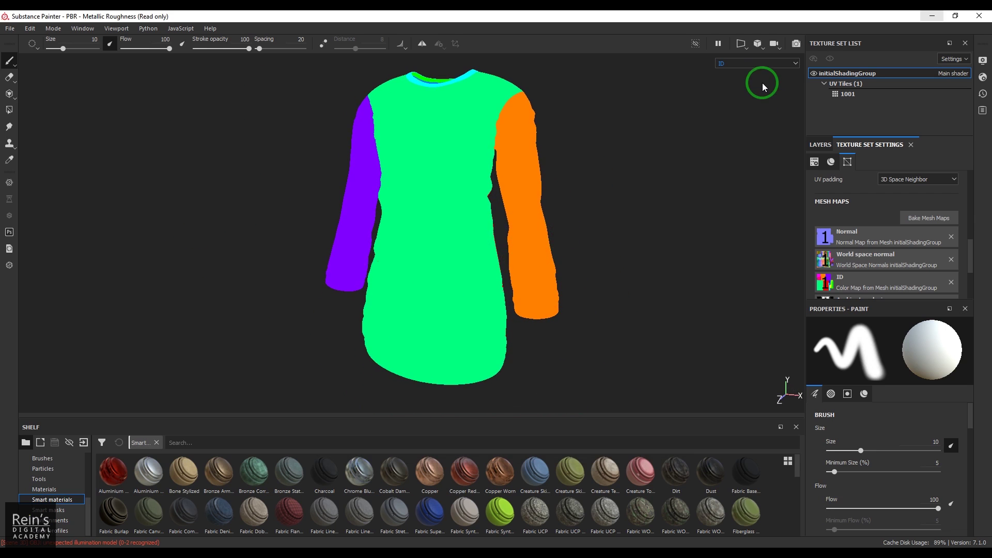
# Switch the viewport display back to the Material channel
pyautogui.click(749, 63)
pyautogui.scroll(5, 749, 76)
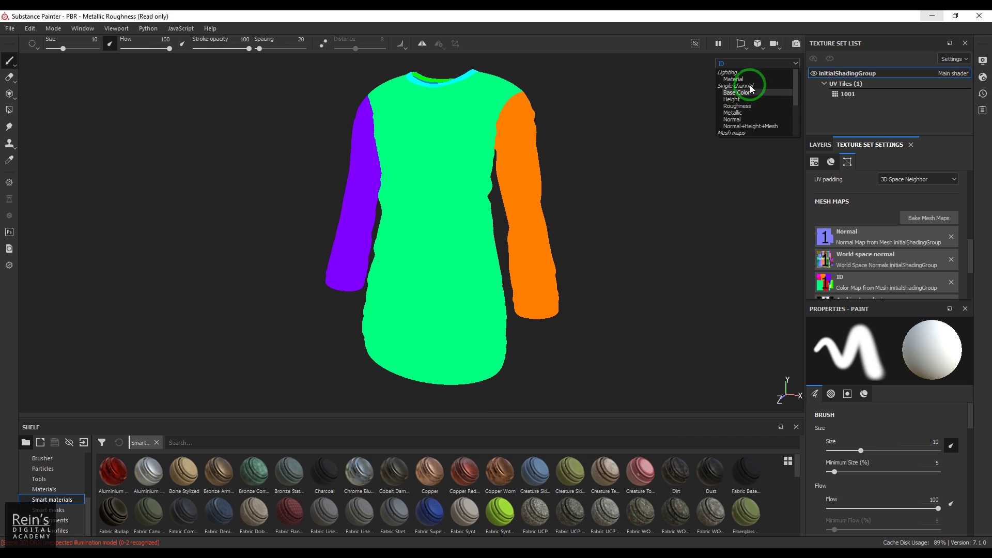
pyautogui.click(747, 72)
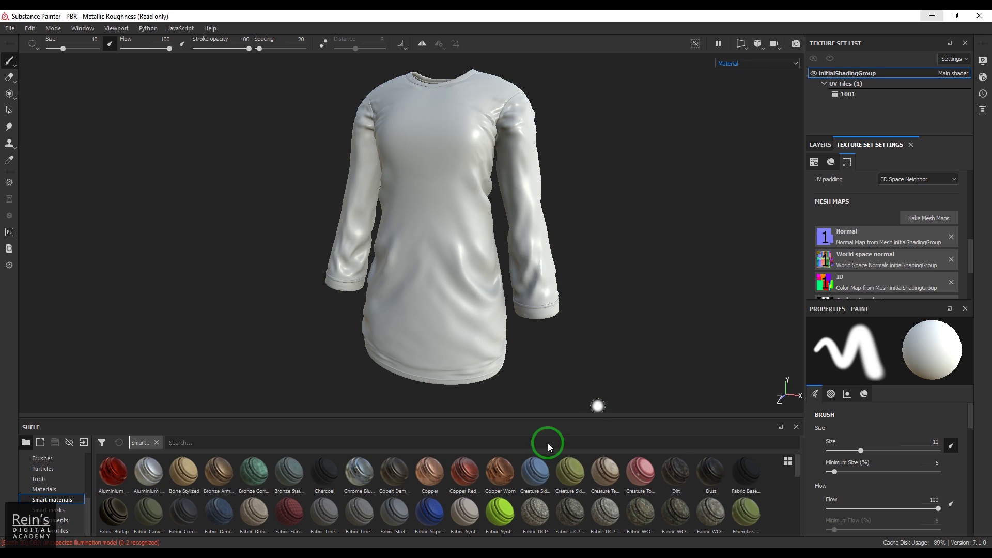
# Filter the shelf by 'leath' to list the leather materials
pyautogui.click(216, 444)
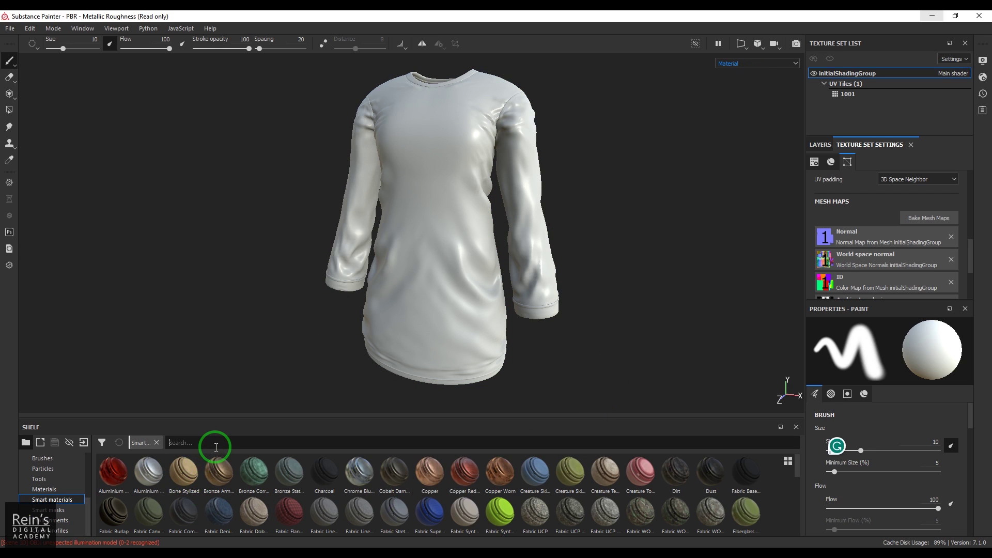
pyautogui.write('leath')
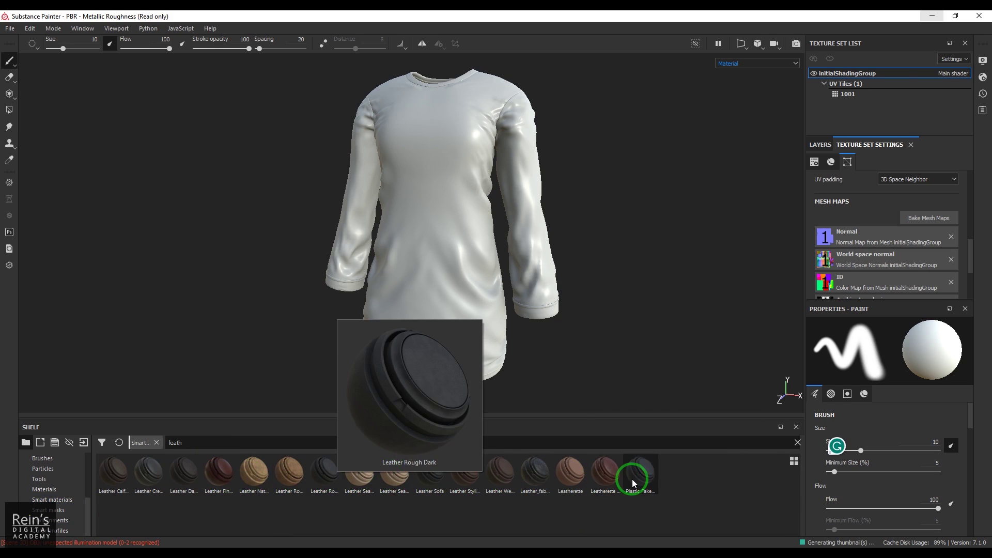
pyautogui.moveTo(634, 482)
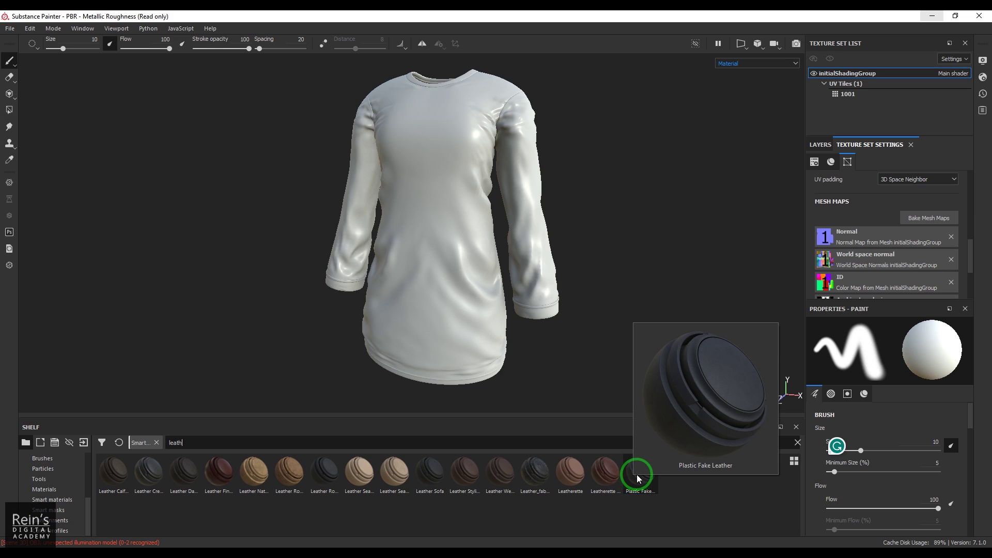
pyautogui.moveTo(599, 478)
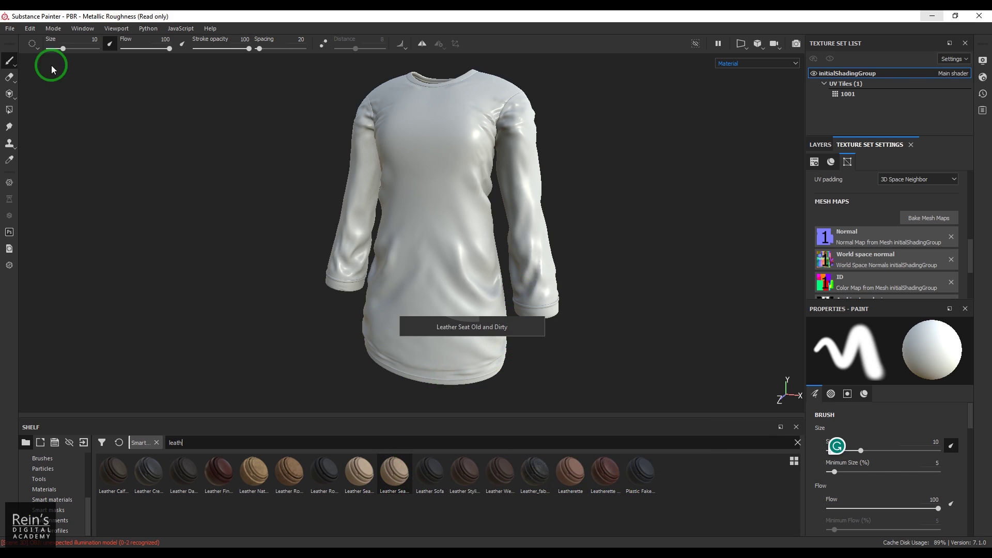
# Import Leather_fabric_with_2_layer_Tribal_texture_gothicc.spsm into the current session
pyautogui.click(11, 29)
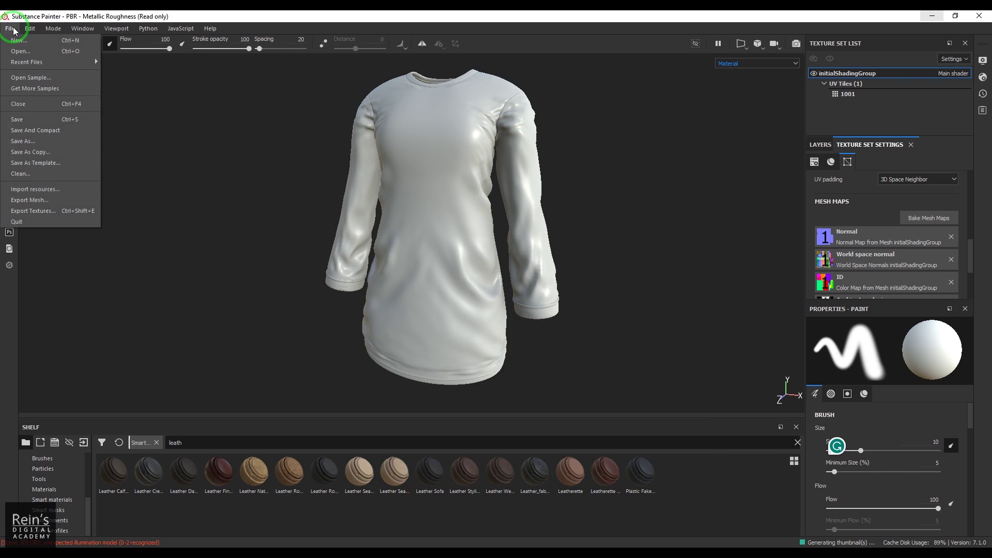
pyautogui.click(93, 188)
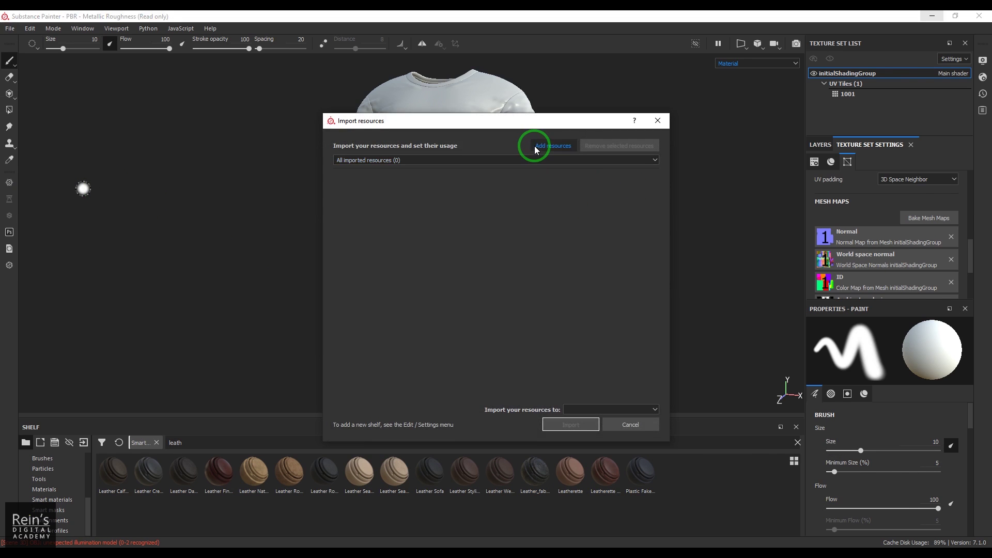
pyautogui.click(536, 149)
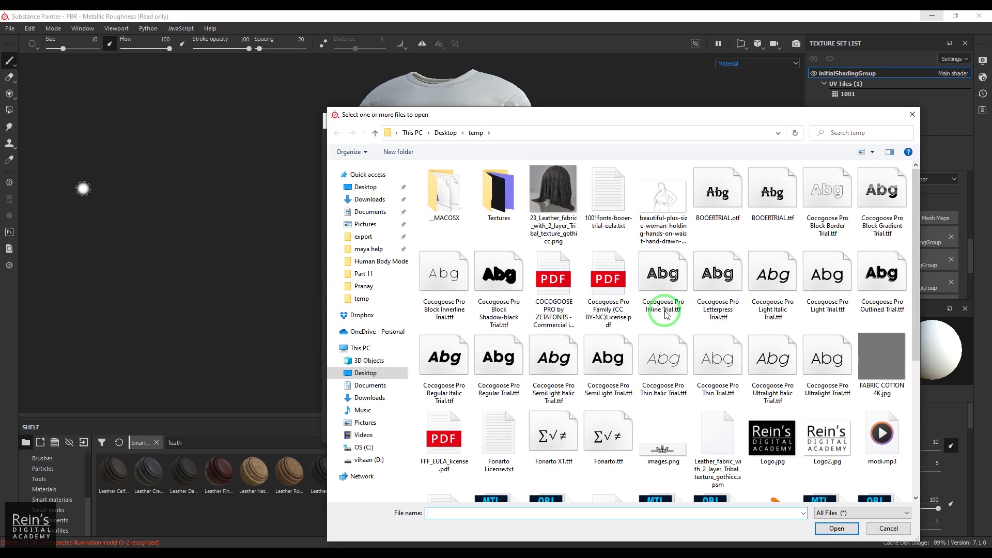
pyautogui.click(659, 290)
pyautogui.press('l')
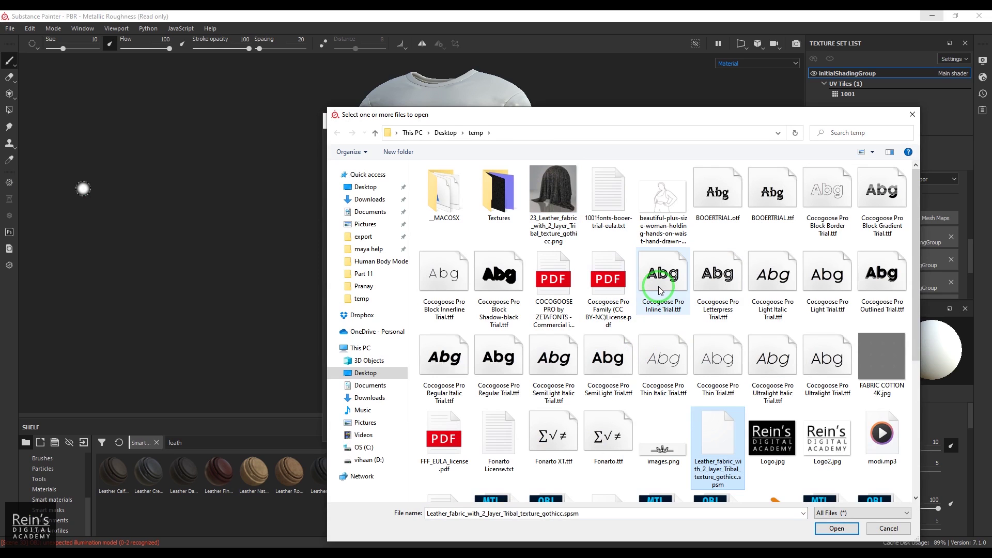
pyautogui.moveTo(742, 114); pyautogui.dragTo(657, 42)
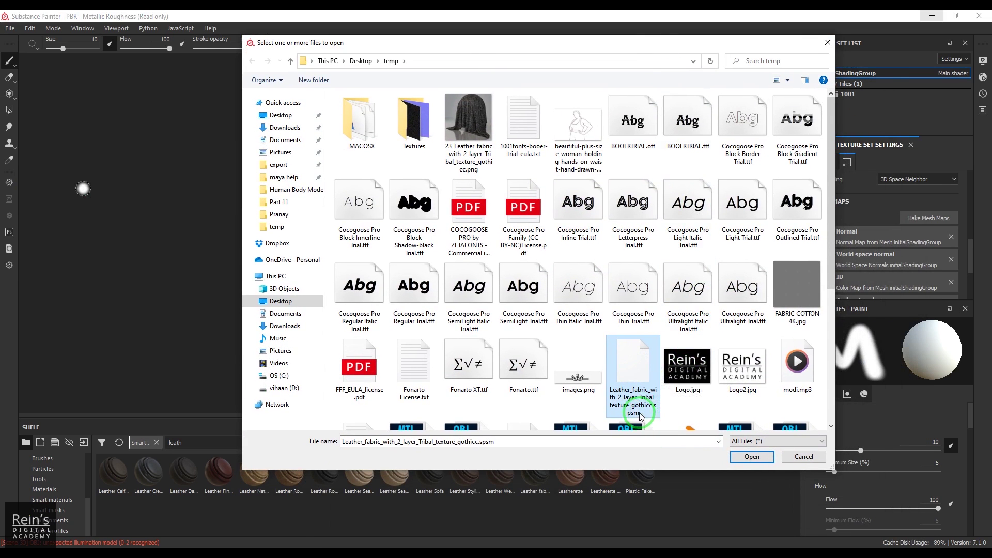
pyautogui.click(752, 458)
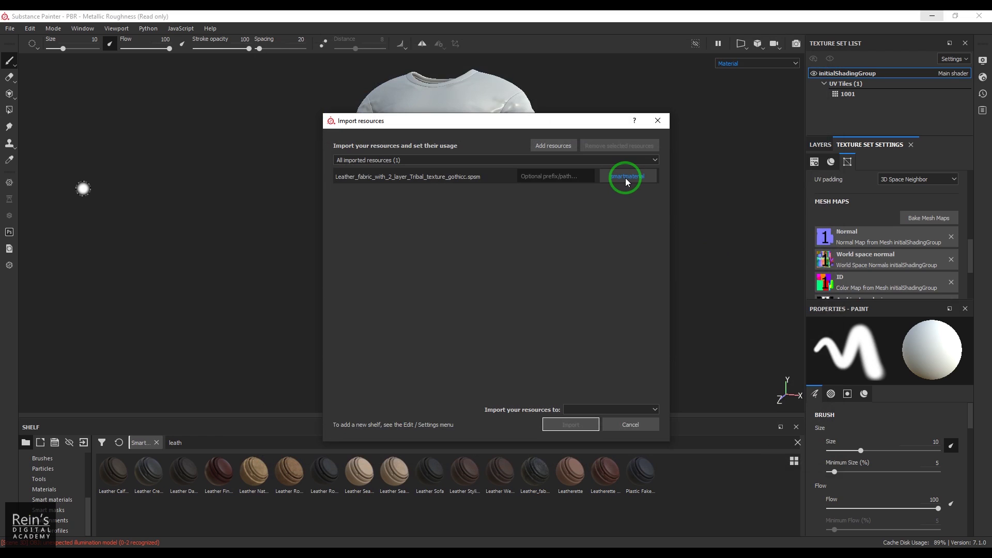
pyautogui.click(595, 411)
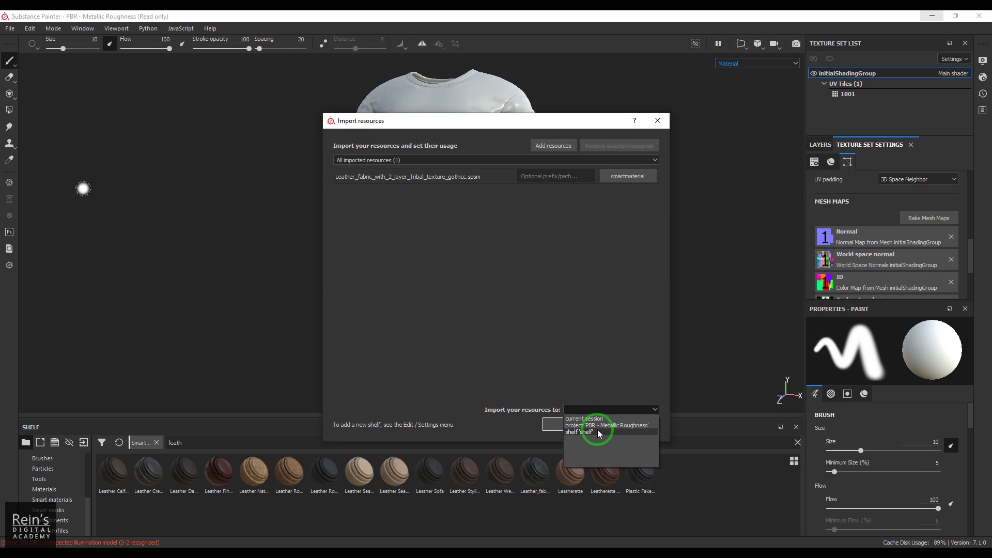
pyautogui.click(589, 419)
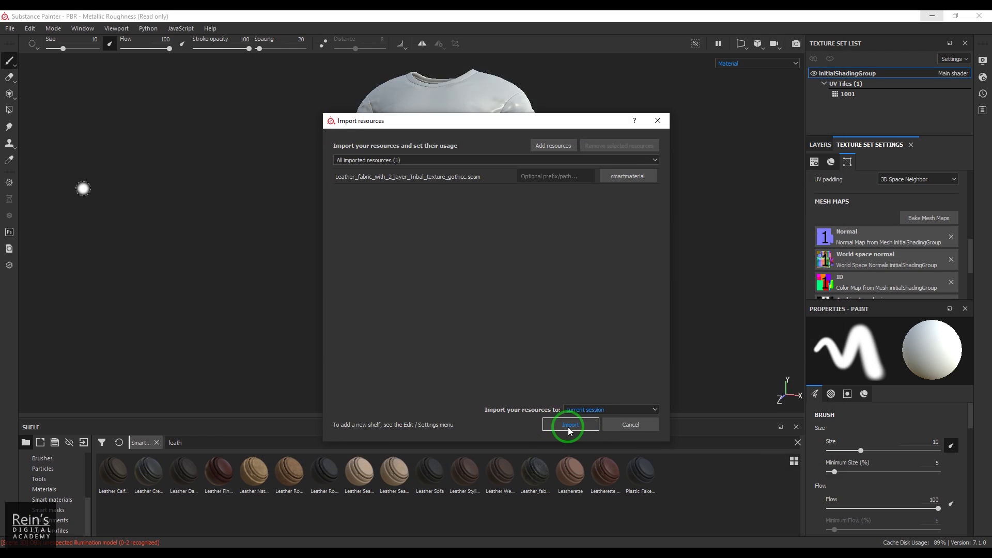
pyautogui.click(657, 121)
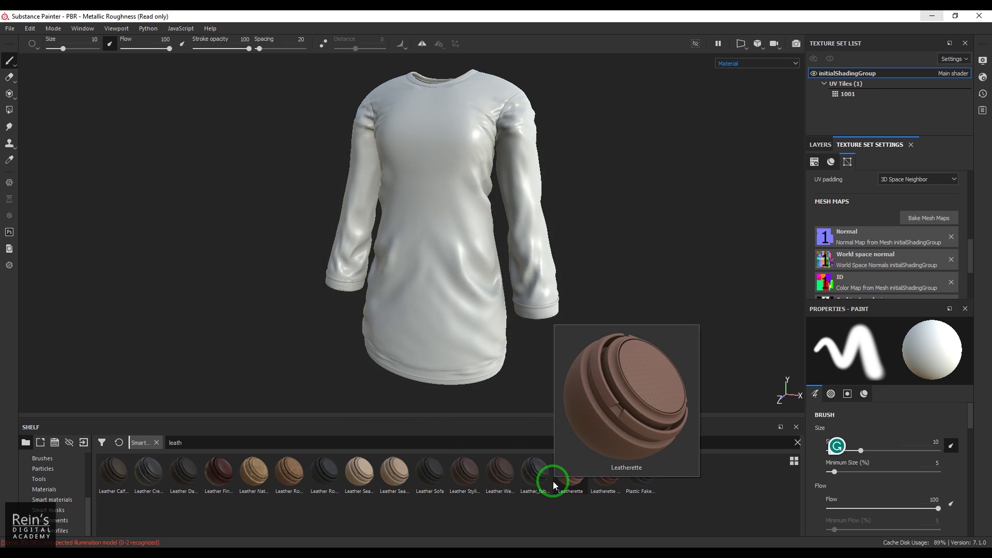
# Apply the Leather Stylized smart material to the whole shirt
pyautogui.moveTo(529, 483)
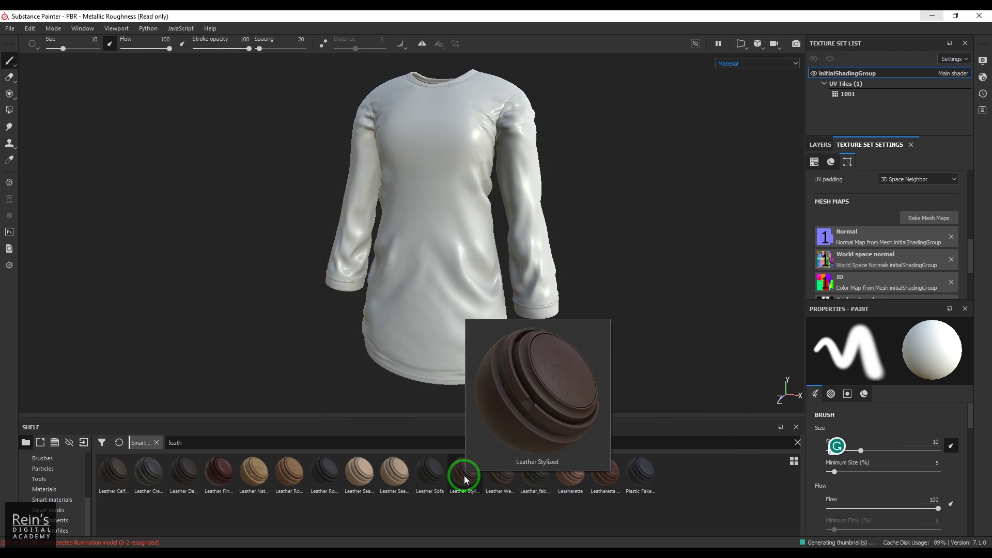
pyautogui.moveTo(464, 475); pyautogui.dragTo(458, 249)
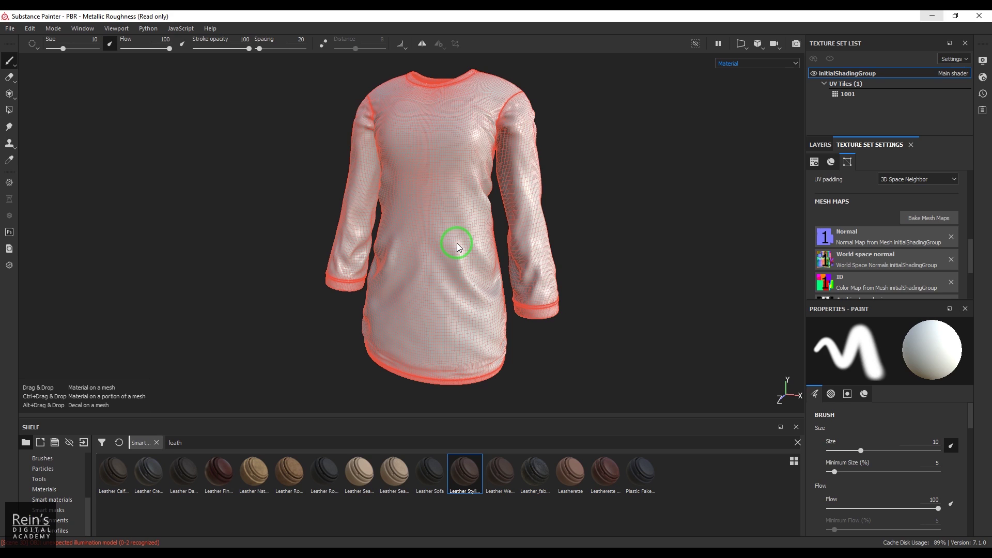
pyautogui.moveTo(457, 243); pyautogui.dragTo(456, 241)
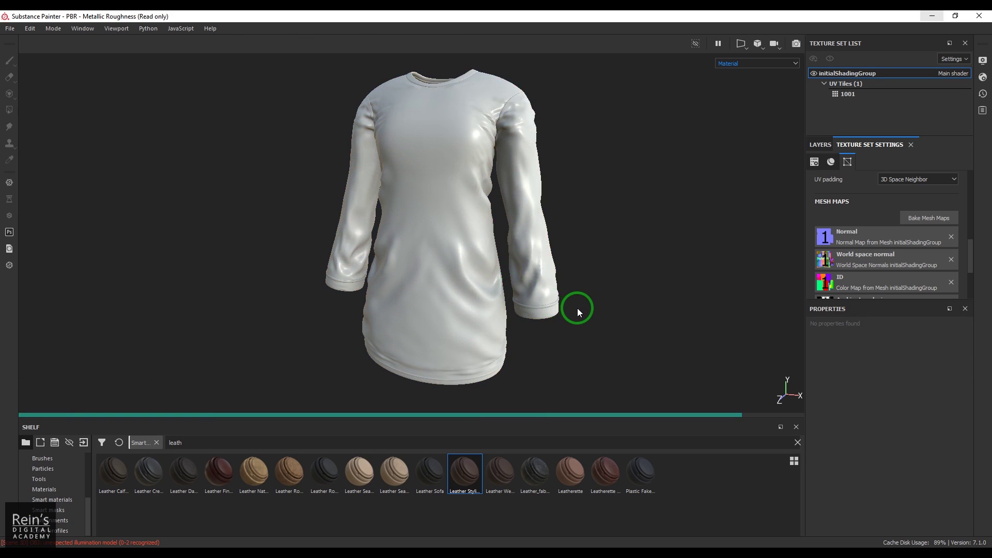
# Inspect the leather up close by orbiting, zooming and rotating the environment light
pyautogui.keyDown('alt'); pyautogui.moveTo(534, 358); pyautogui.dragTo(583, 344); pyautogui.keyUp('alt')
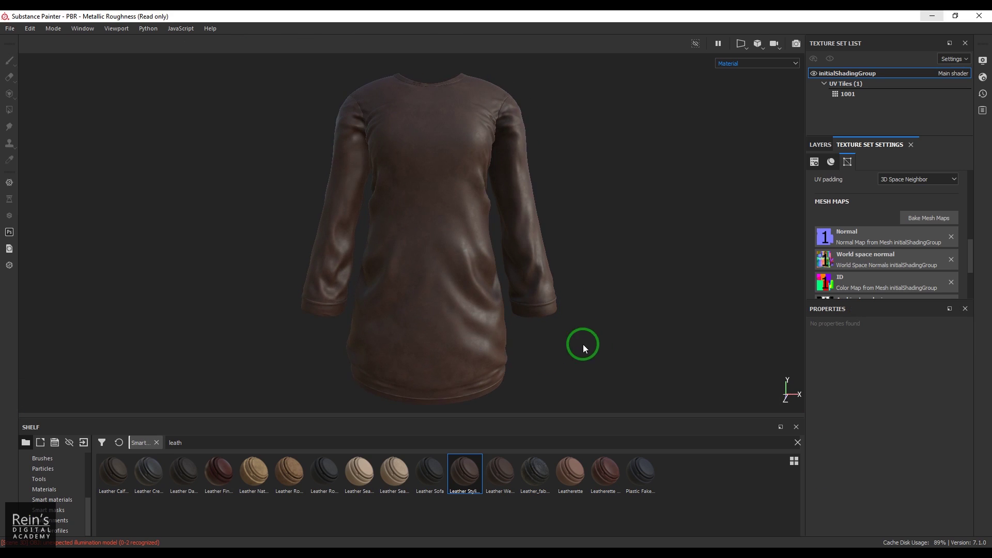
pyautogui.keyDown('alt'); pyautogui.moveTo(565, 312); pyautogui.dragTo(651, 351, button='right'); pyautogui.keyUp('alt')
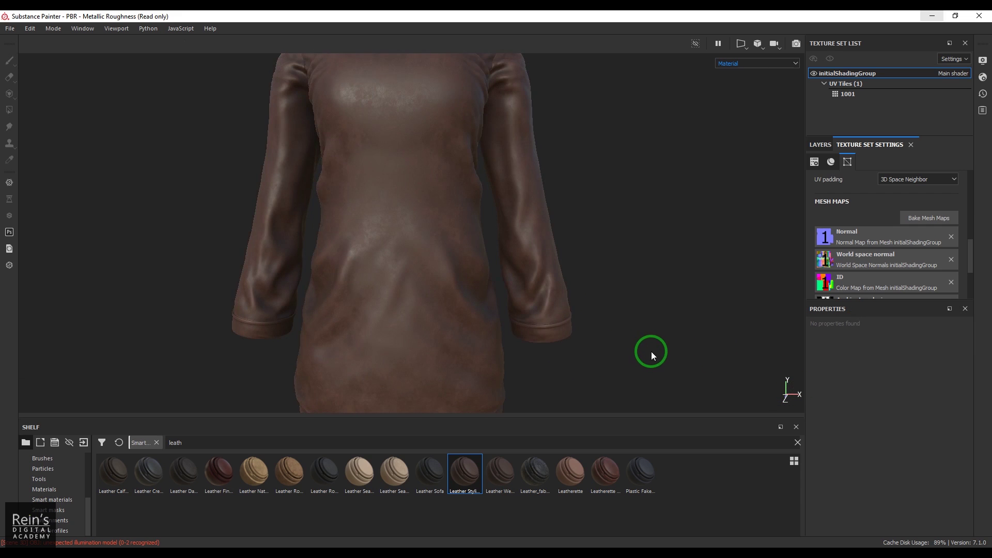
pyautogui.keyDown('alt'); pyautogui.moveTo(611, 295); pyautogui.dragTo(640, 311, button='right'); pyautogui.keyUp('alt')
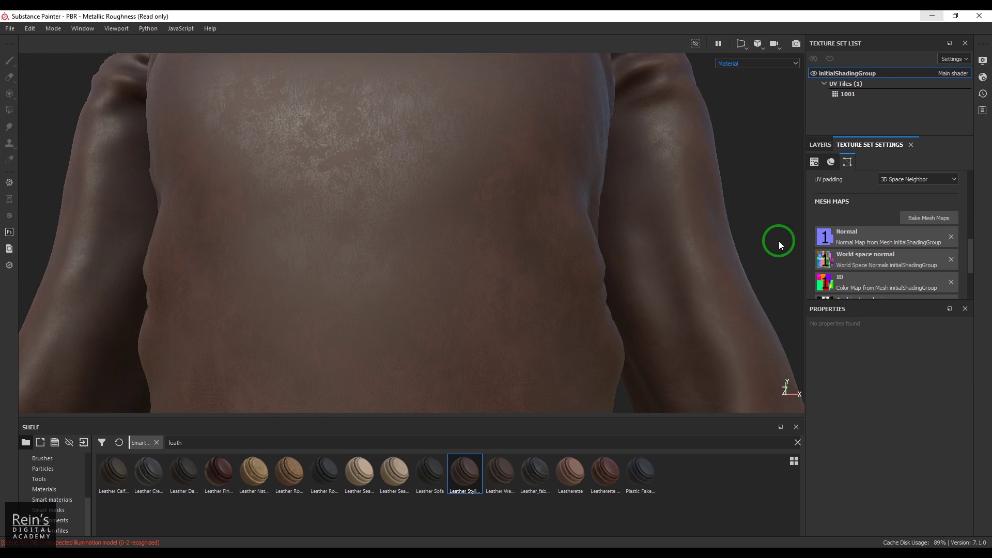
pyautogui.keyDown('shift'); pyautogui.moveTo(779, 240); pyautogui.dragTo(405, 206, button='right'); pyautogui.keyUp('shift')
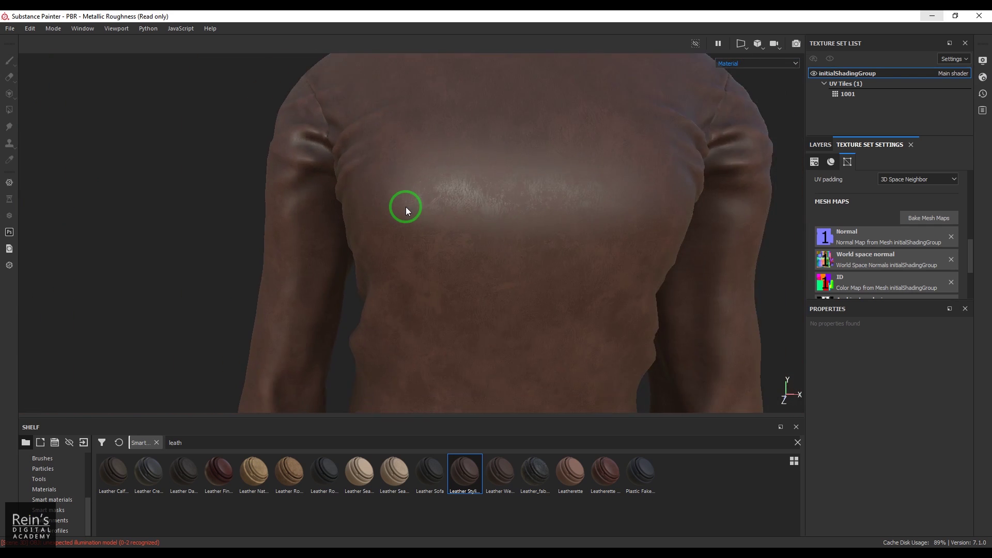
pyautogui.press('f')
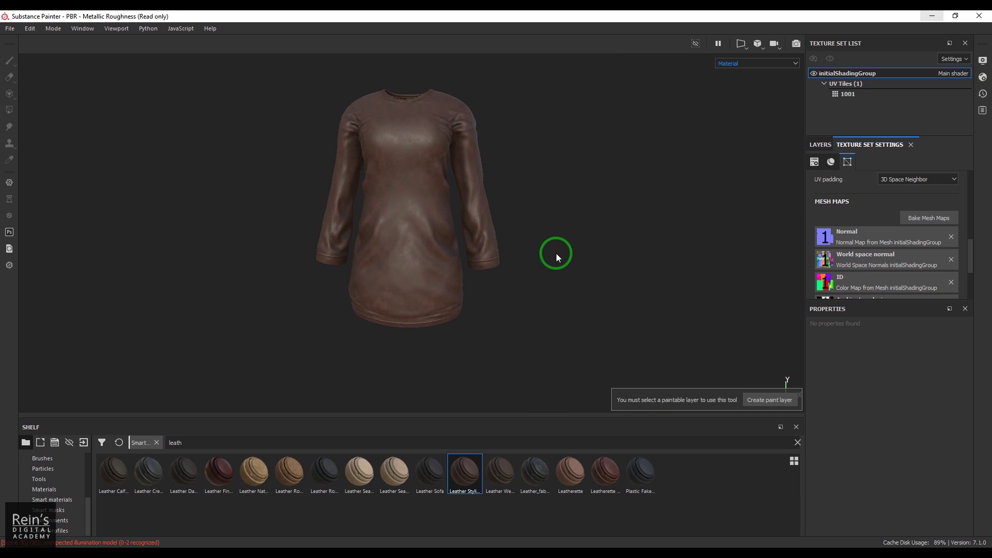
pyautogui.moveTo(566, 249)
pyautogui.keyDown('alt'); pyautogui.mouseDown()
pyautogui.moveTo(522, 261)
pyautogui.moveTo(561, 254)
pyautogui.moveTo(552, 255)
pyautogui.moveTo(613, 193)
pyautogui.moveTo(599, 188)
pyautogui.mouseUp(); pyautogui.keyUp('alt')
pyautogui.scroll(-2, 552, 255)
pyautogui.scroll(5, 552, 255)
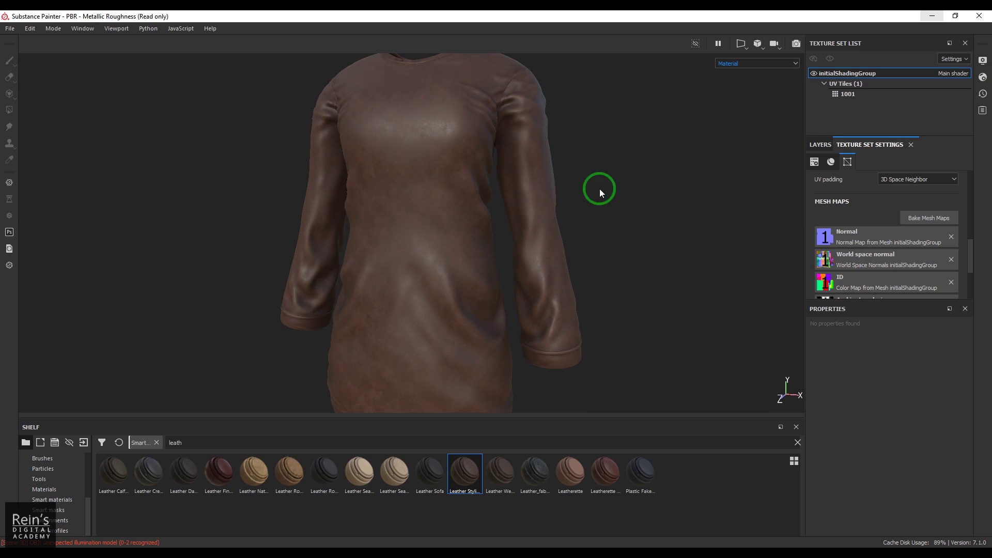
# Add Fill layer 1 over the leather with roughness 0.6848 and a white mask
pyautogui.click(820, 144)
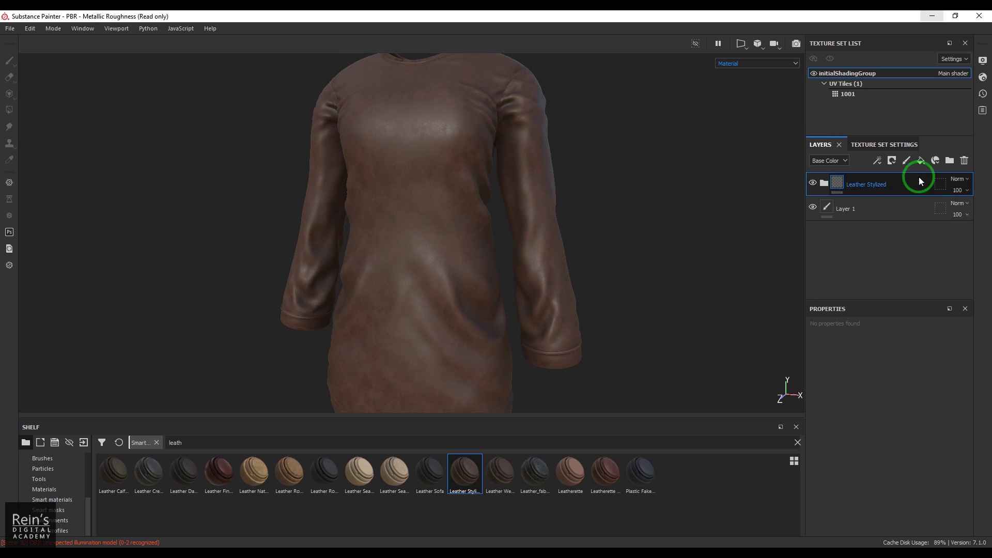
pyautogui.click(935, 161)
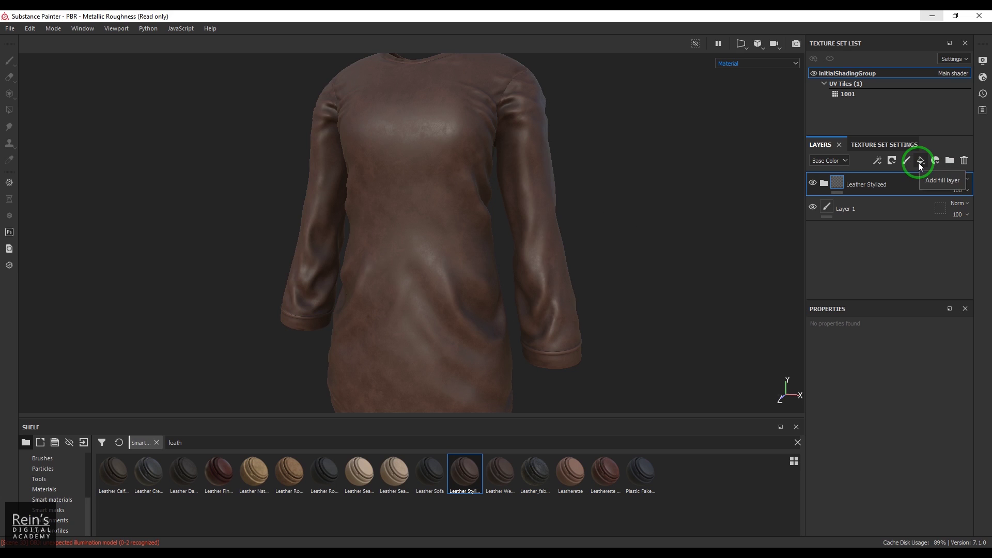
pyautogui.click(892, 179)
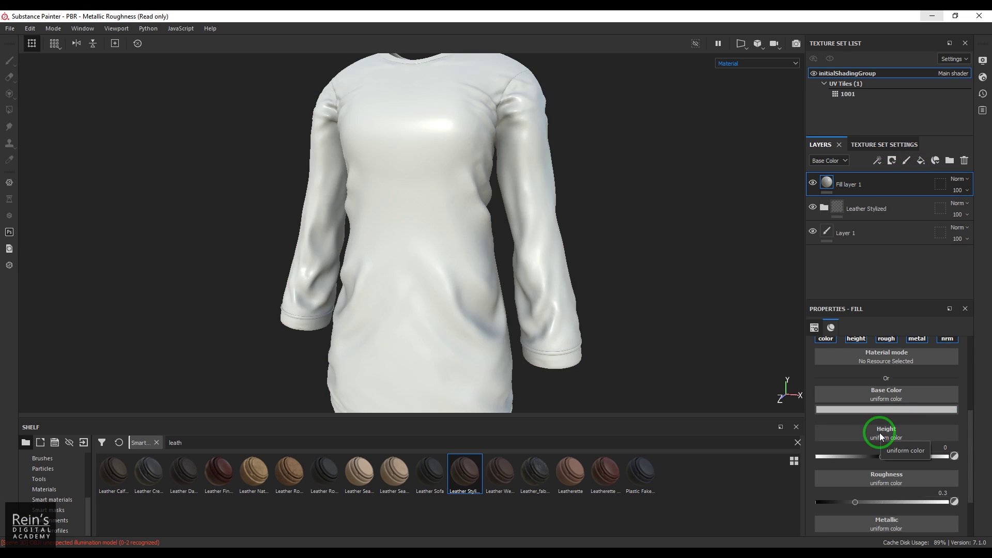
pyautogui.click(923, 449)
pyautogui.moveTo(855, 503); pyautogui.dragTo(906, 503)
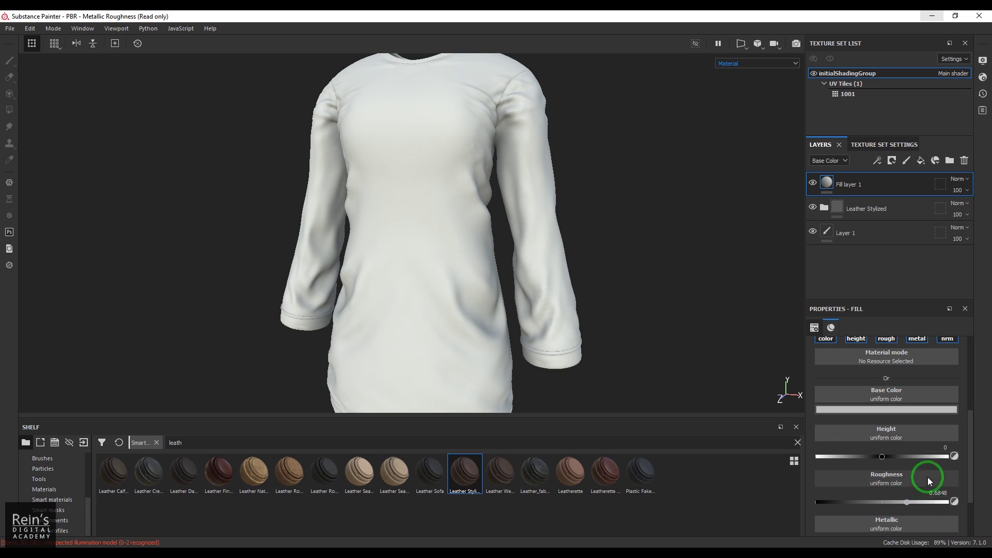
pyautogui.click(938, 451)
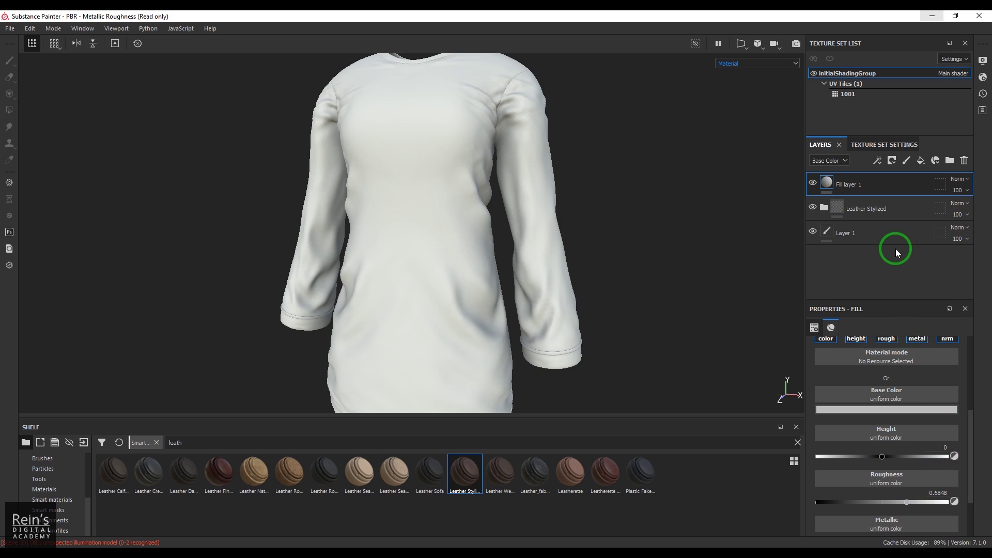
pyautogui.click(892, 161)
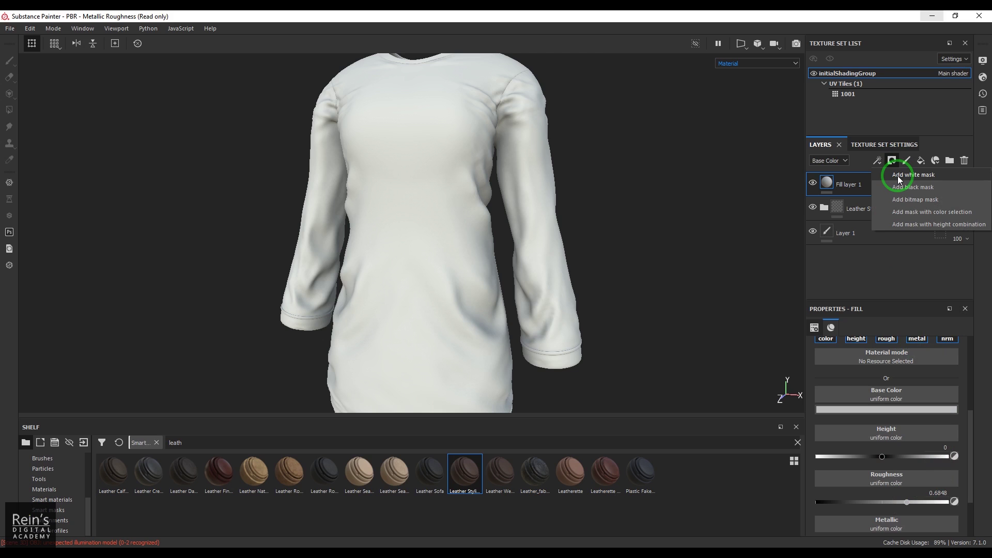
pyautogui.click(898, 176)
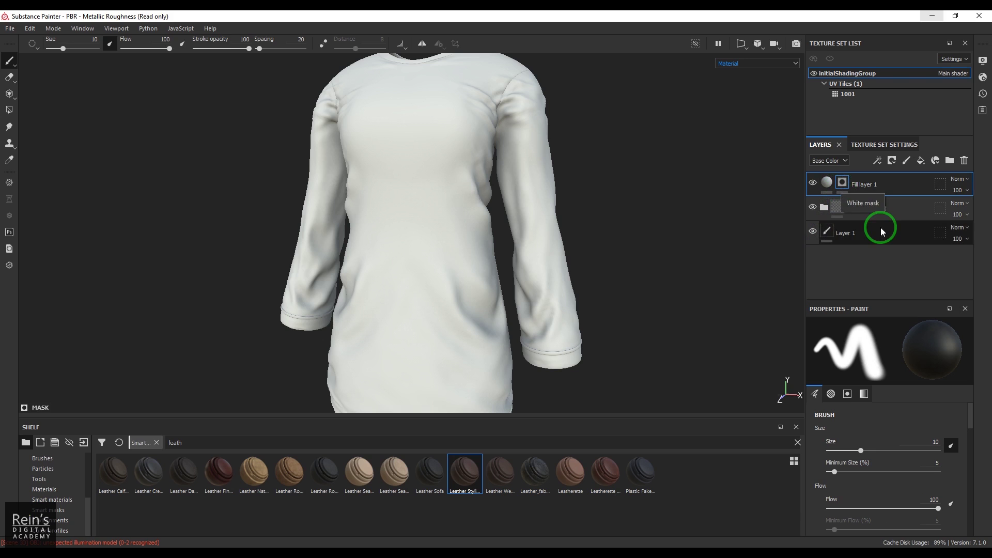
# Add an Auto Stitcher generator to Fill layer 1's mask
pyautogui.click(879, 162)
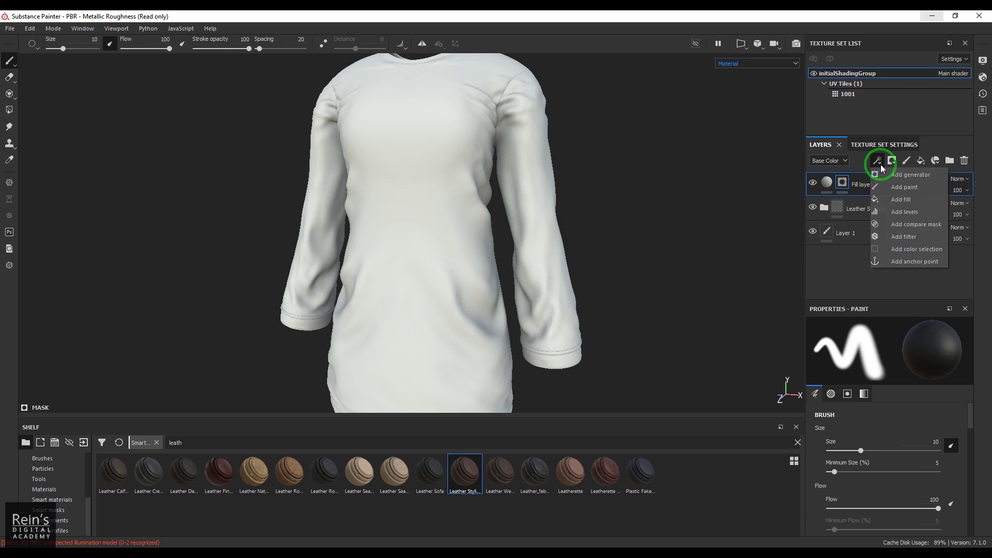
pyautogui.click(910, 174)
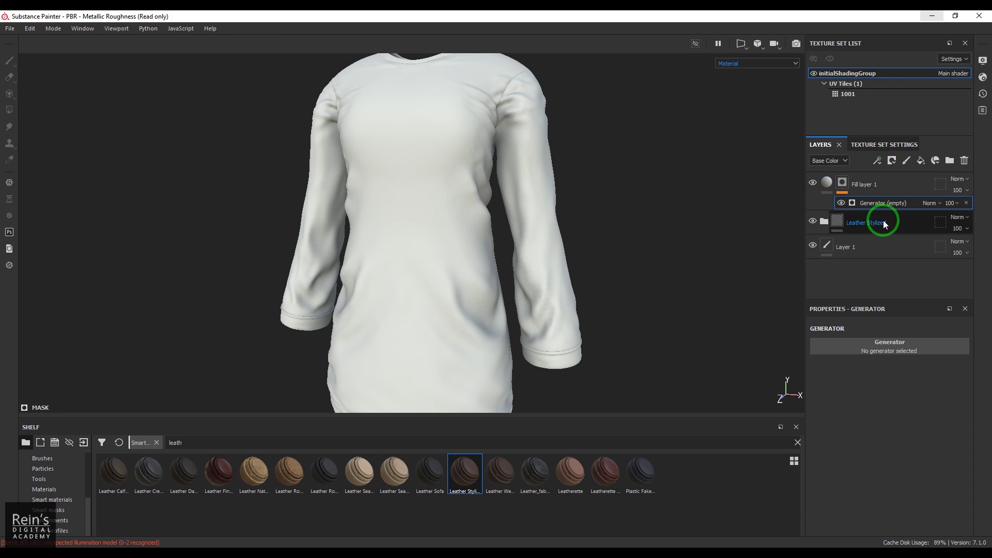
pyautogui.click(884, 352)
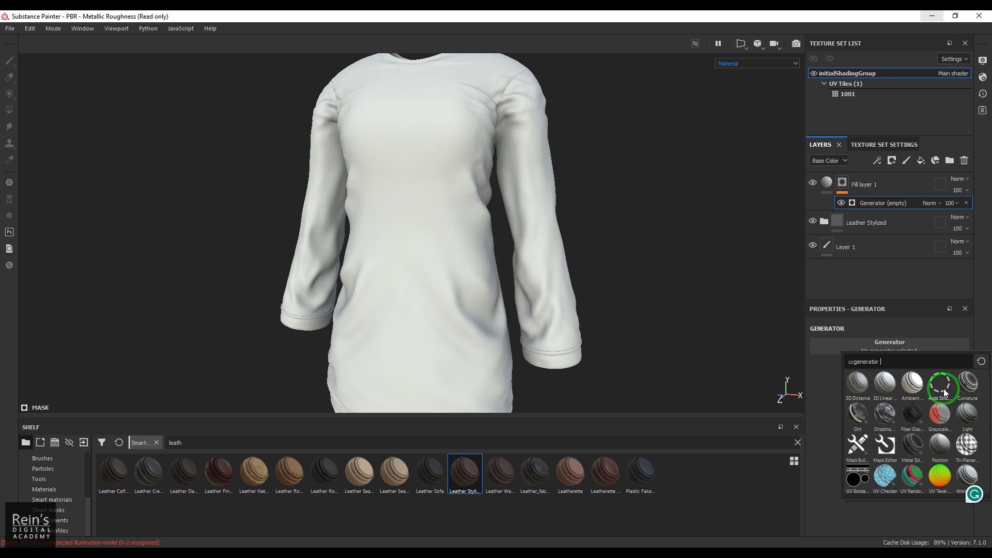
pyautogui.moveTo(944, 390)
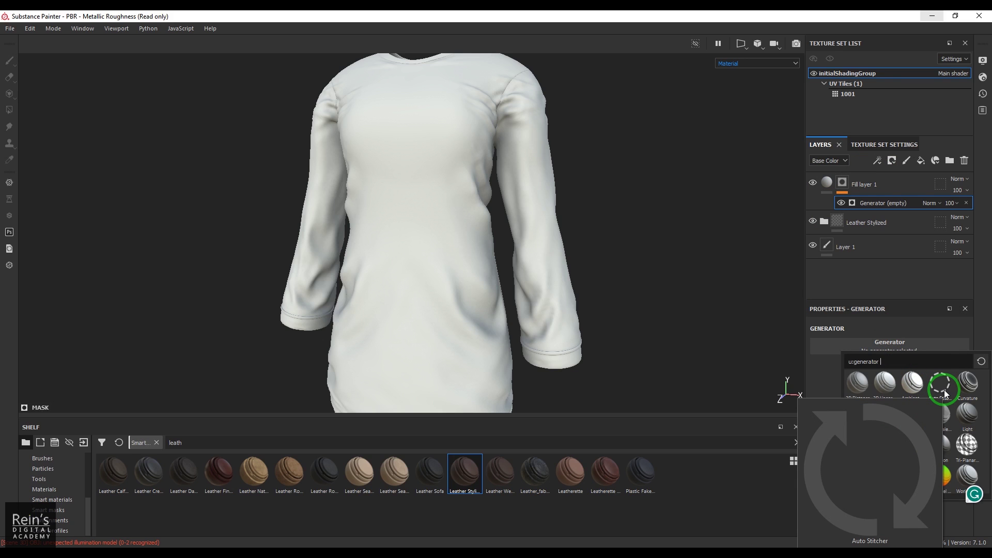
pyautogui.click(944, 391)
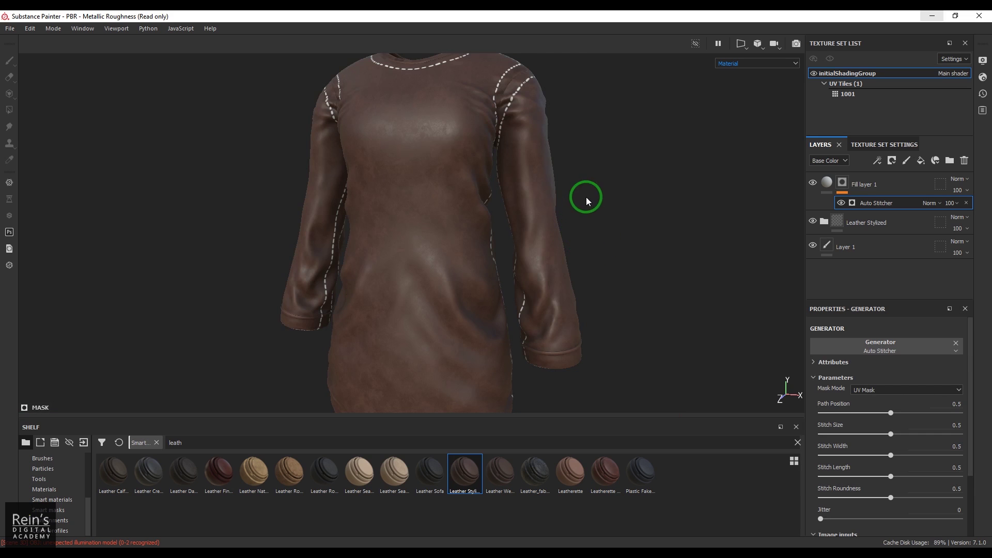
pyautogui.keyDown('alt'); pyautogui.moveTo(585, 197); pyautogui.dragTo(606, 267); pyautogui.keyUp('alt')
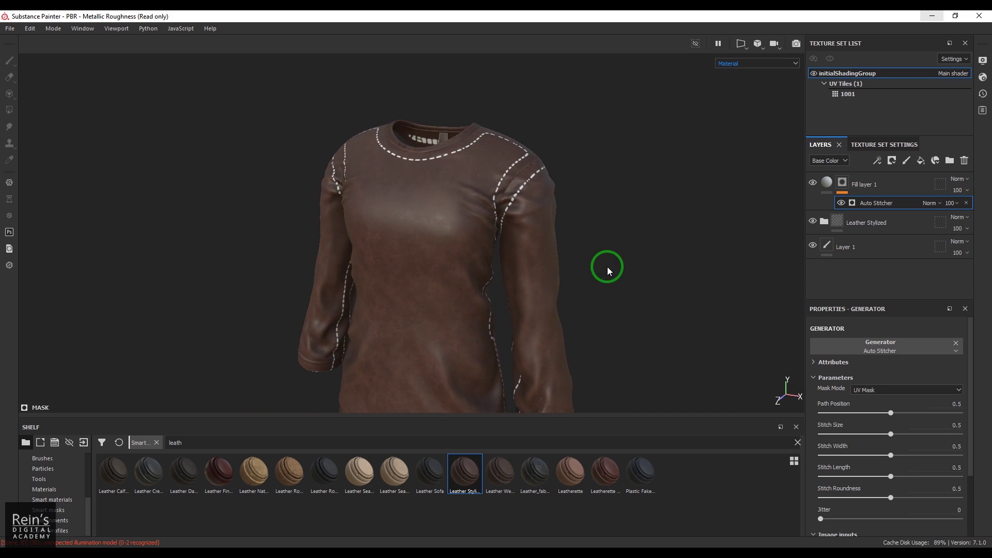
# Switch the Auto Stitcher Mask Mode to Curvature and inspect the stitches on the cuffs
pyautogui.click(896, 392)
pyautogui.click(902, 409)
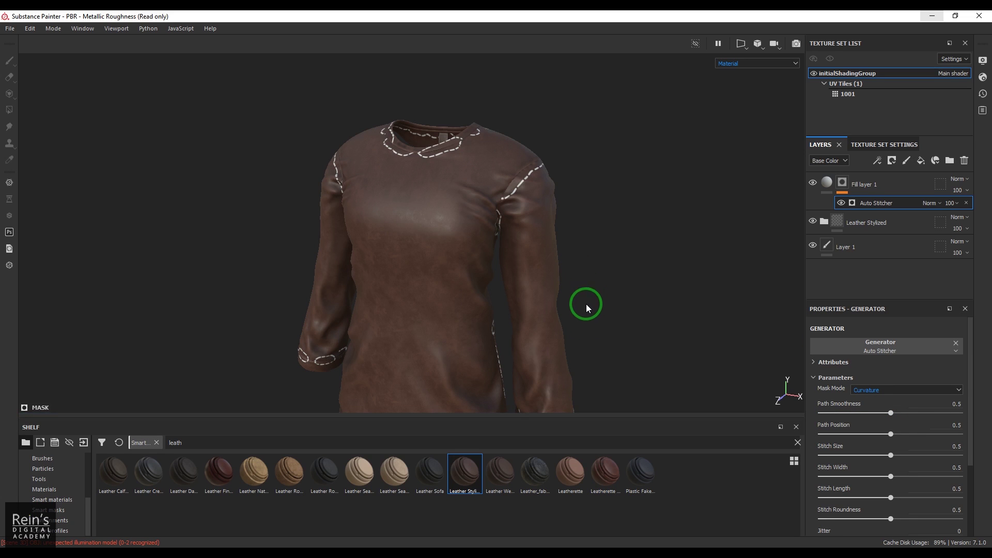
pyautogui.moveTo(585, 342); pyautogui.dragTo(654, 203, button='middle')
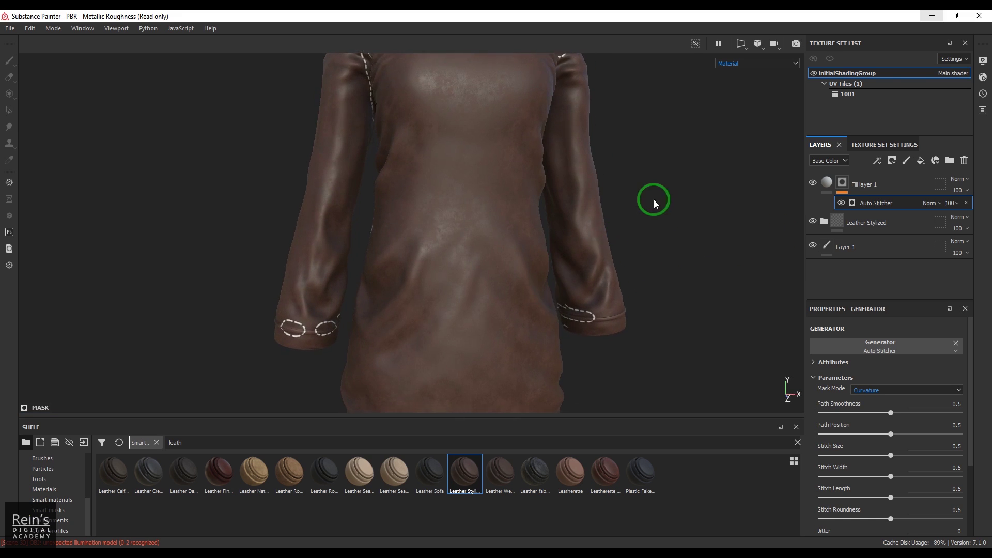
pyautogui.keyDown('alt'); pyautogui.moveTo(654, 202); pyautogui.dragTo(687, 333); pyautogui.keyUp('alt')
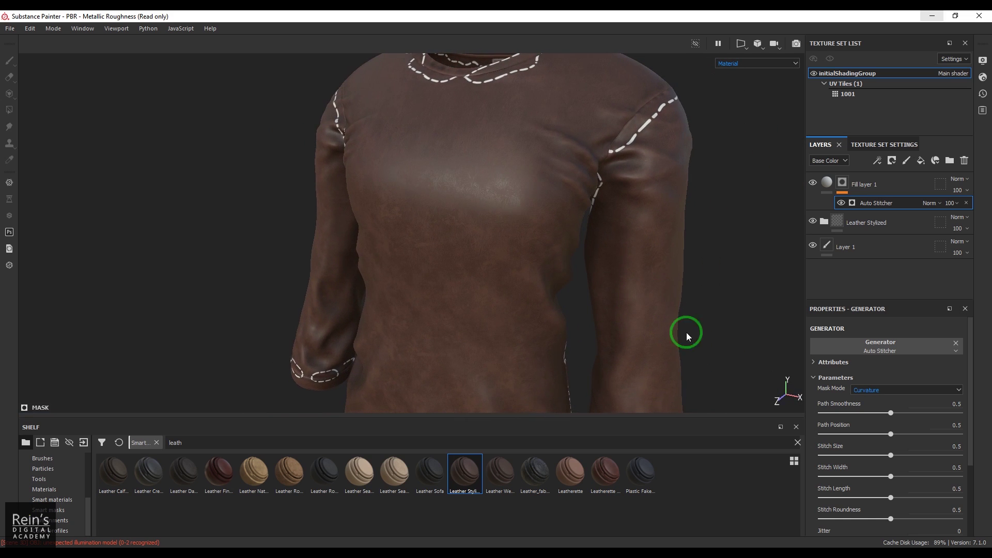
pyautogui.click(860, 391)
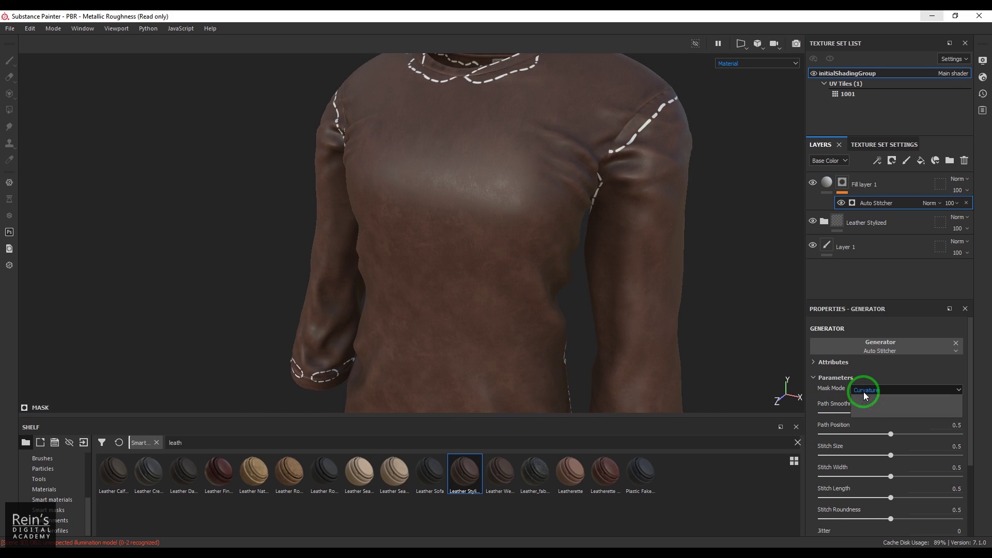
# Return the Auto Stitcher mask mode to UV Mask and check the shoulder seam
pyautogui.click(865, 400)
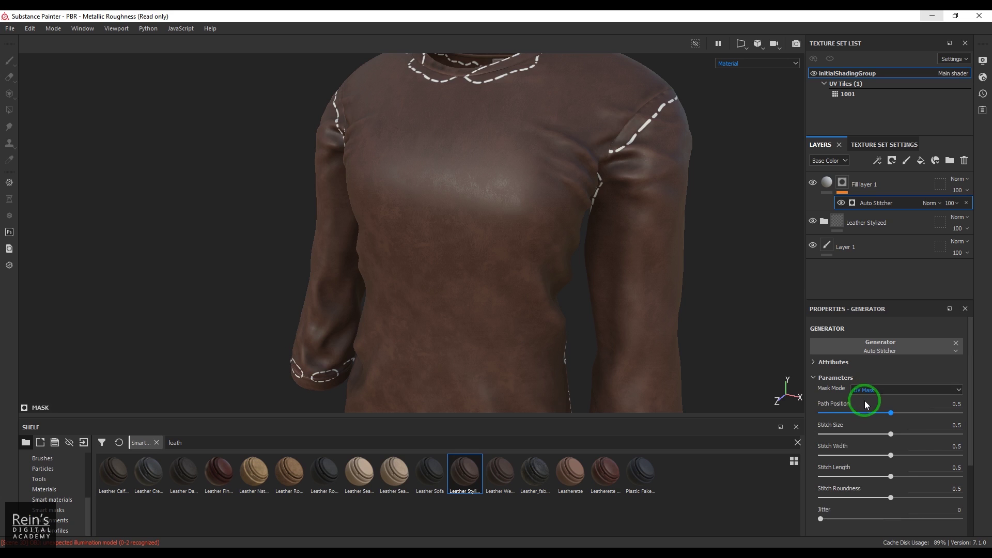
pyautogui.scroll(-2, 623, 258)
pyautogui.keyDown('alt'); pyautogui.moveTo(624, 271); pyautogui.dragTo(467, 281); pyautogui.keyUp('alt')
pyautogui.scroll(5, 470, 280)
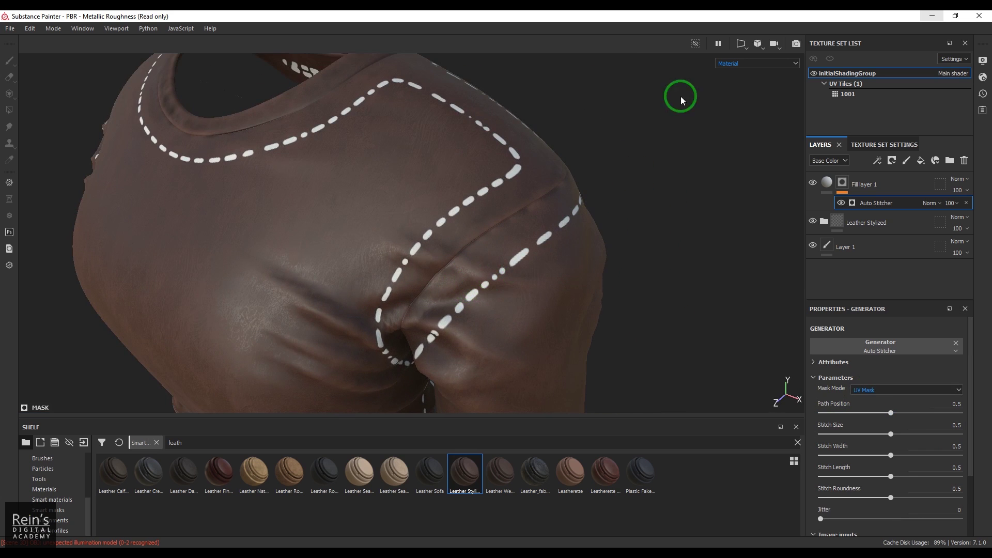
# Switch the viewport to the 2D UV layout and zoom onto the front panel's neckline
pyautogui.click(741, 44)
pyautogui.click(755, 94)
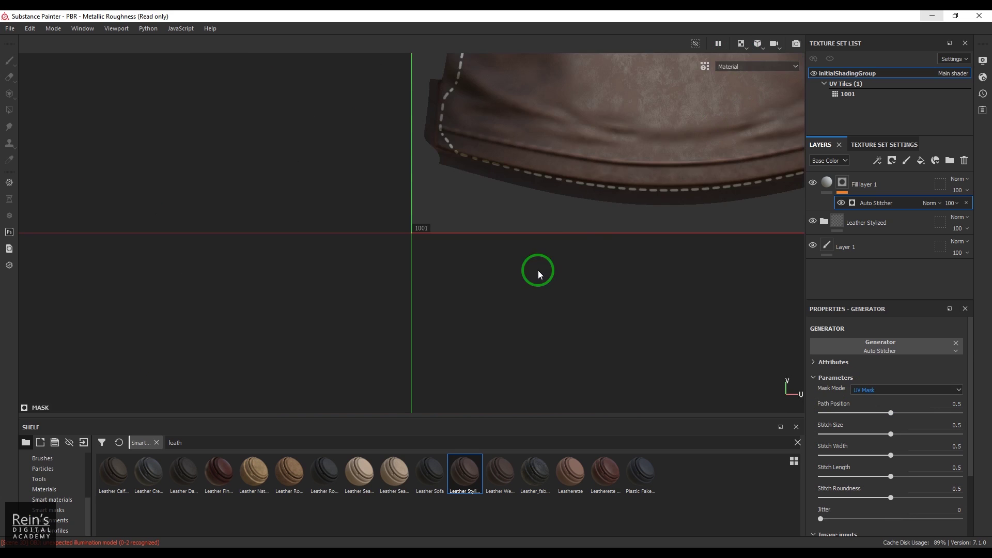
pyautogui.scroll(-5, 608, 181)
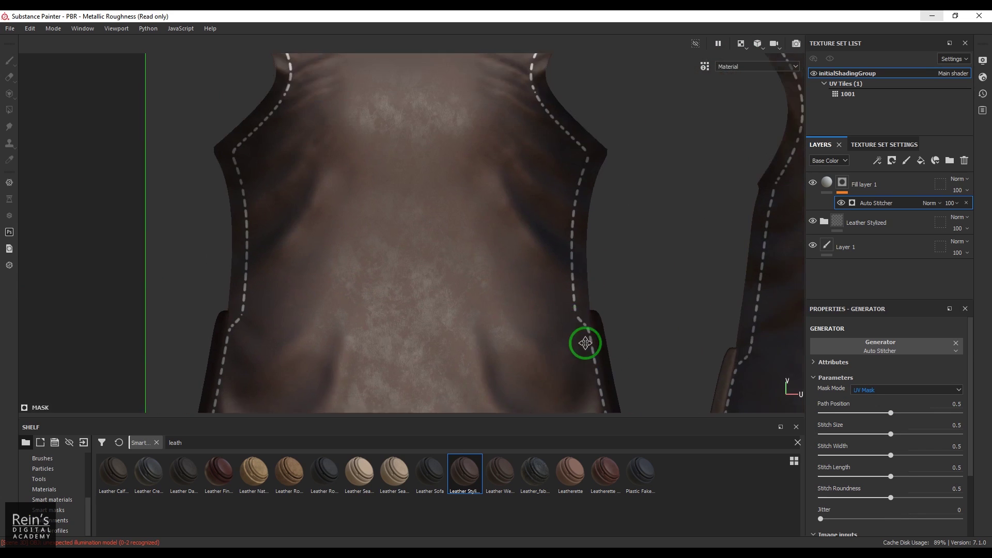
pyautogui.scroll(-6, 576, 310)
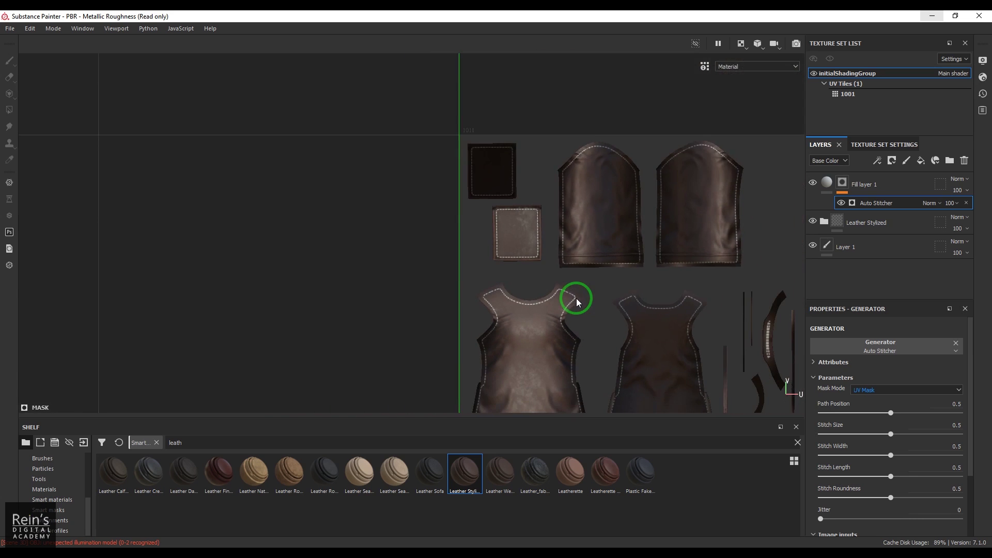
pyautogui.moveTo(576, 298); pyautogui.dragTo(514, 232, button='middle')
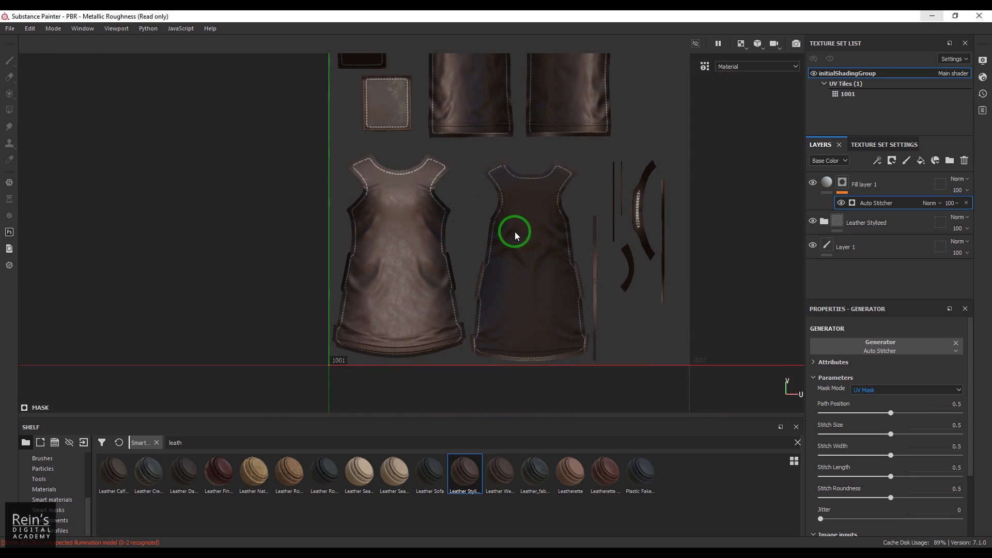
pyautogui.scroll(-2, 582, 256)
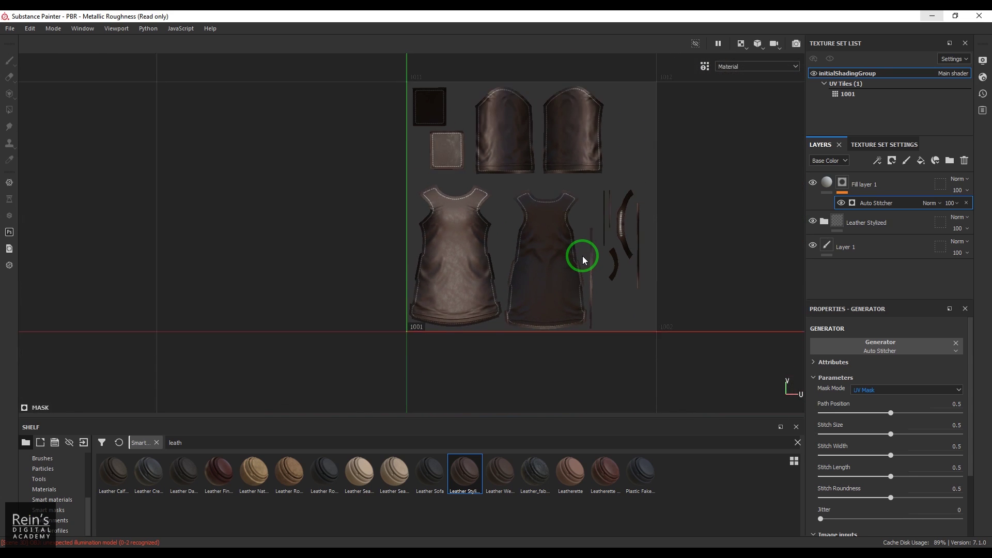
pyautogui.scroll(6, 582, 256)
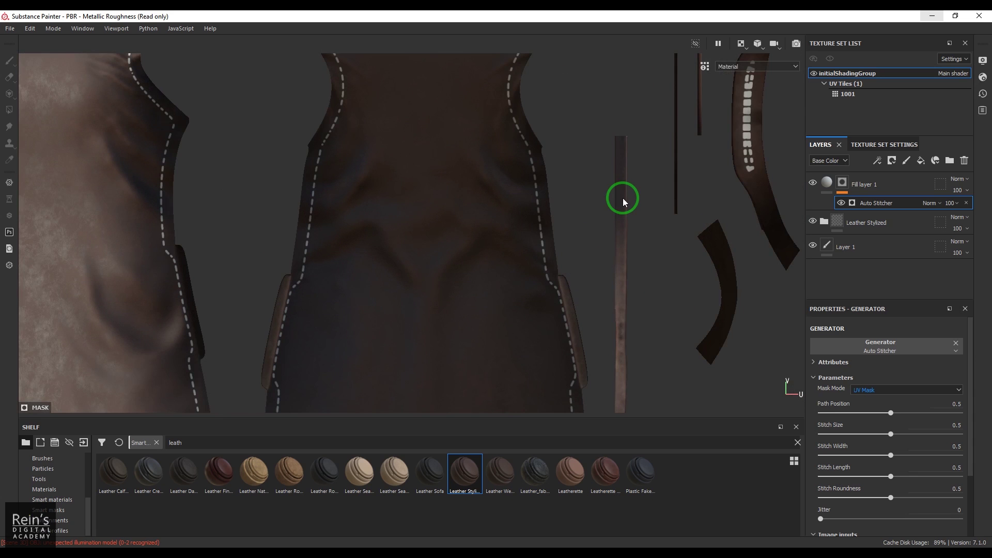
pyautogui.scroll(-2, 622, 197)
pyautogui.moveTo(432, 198); pyautogui.dragTo(682, 265, button='middle')
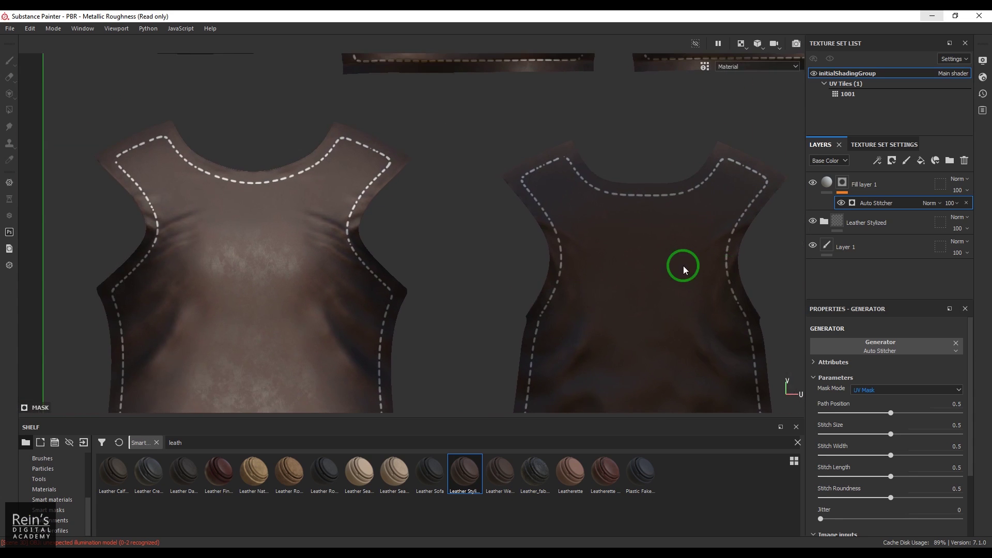
pyautogui.scroll(1, 538, 228)
pyautogui.scroll(-1, 491, 224)
pyautogui.scroll(3, 491, 224)
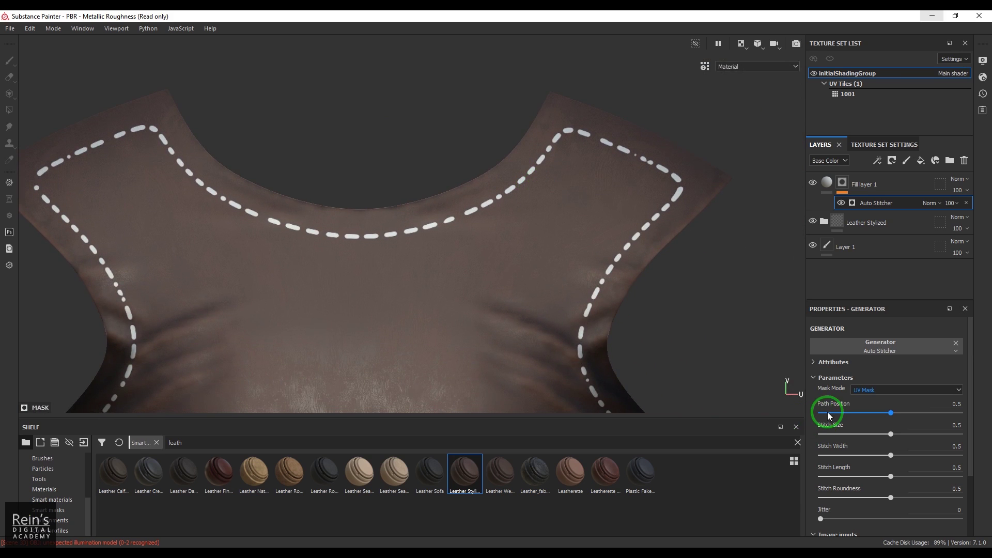
# Set Path Position to 0 and Stitch Size, Width and Length to 0.1
pyautogui.click(949, 403)
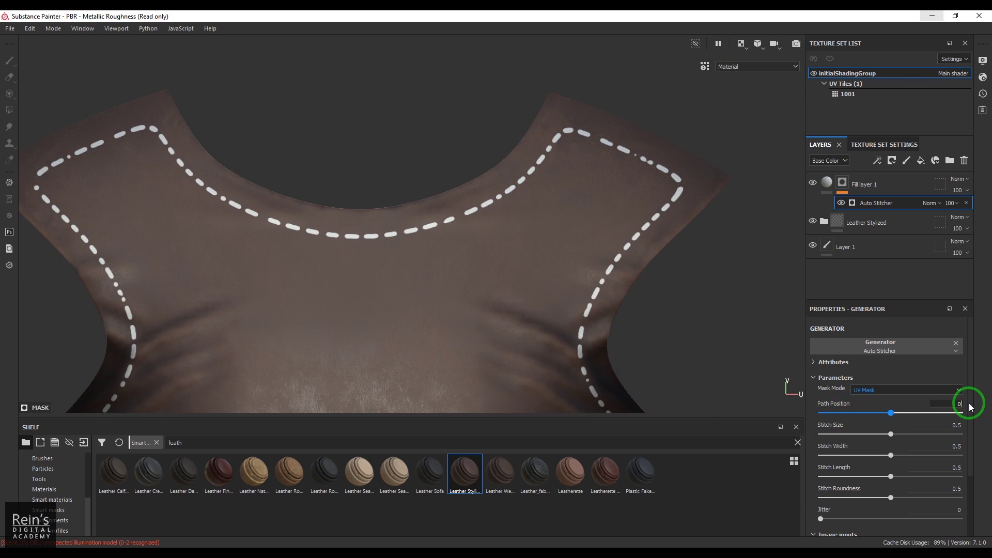
pyautogui.press('Return')
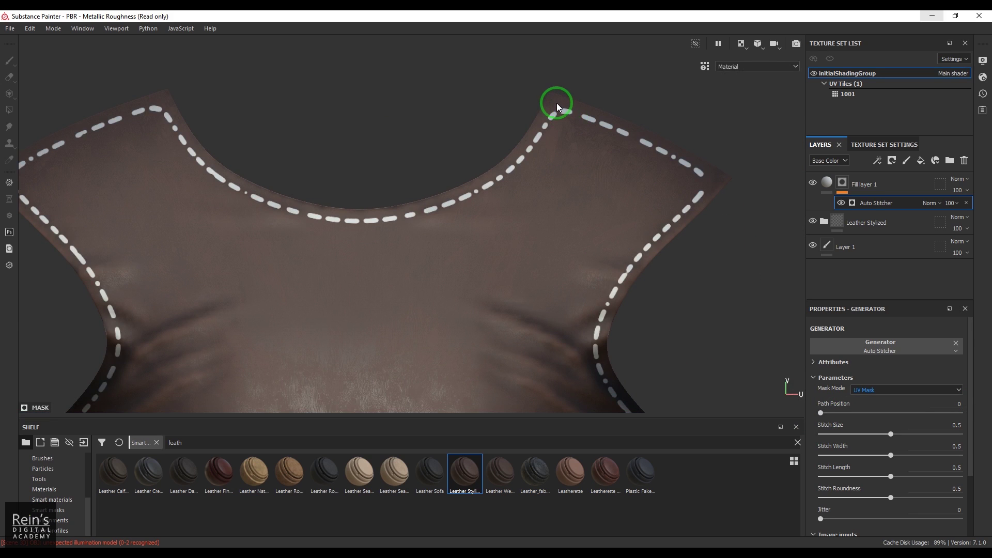
pyautogui.click(946, 426)
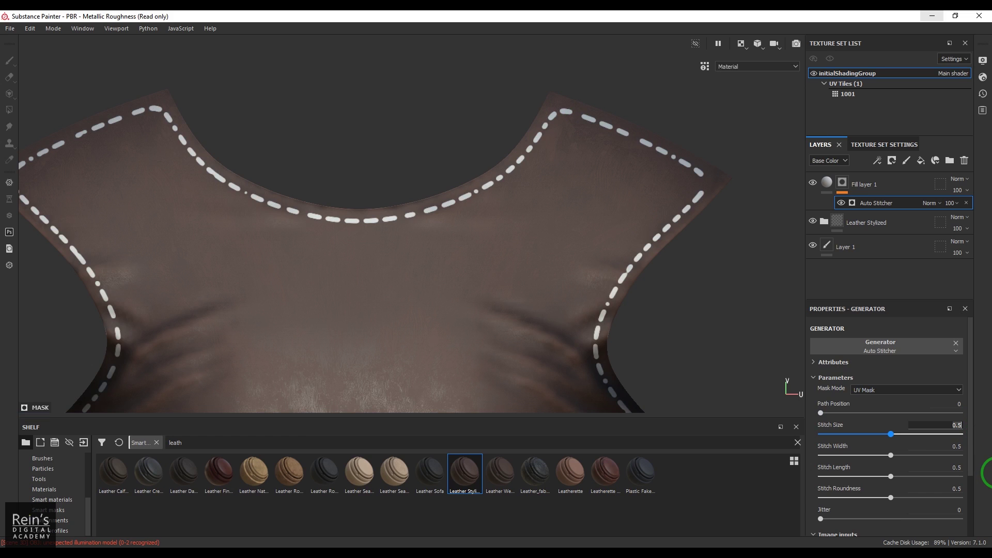
pyautogui.write('0.1')
pyautogui.press('Return')
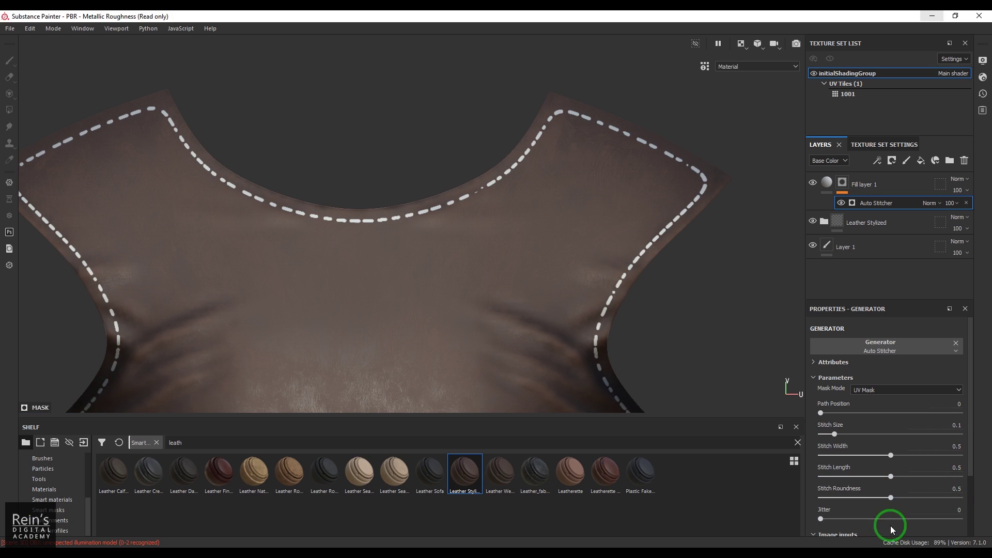
pyautogui.click(938, 445)
pyautogui.write('0')
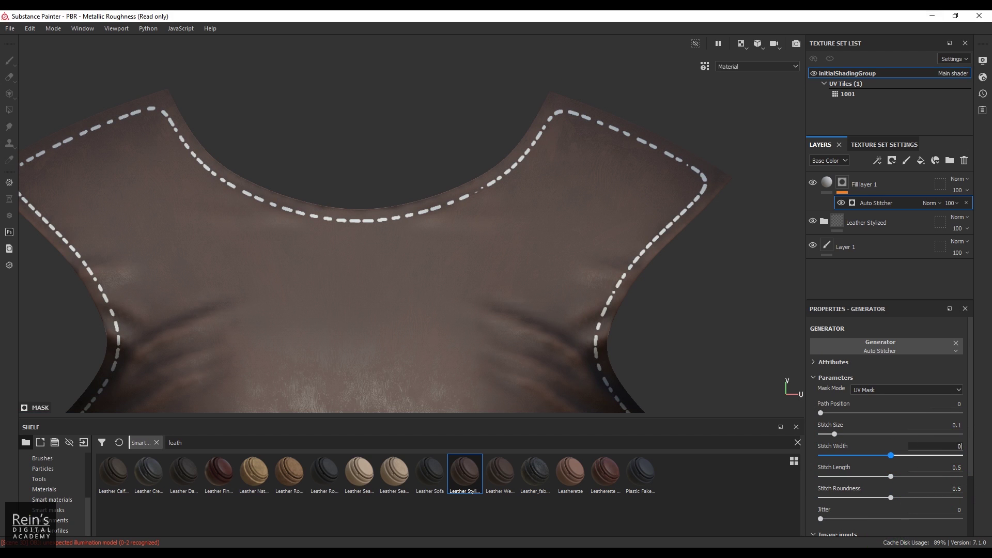
pyautogui.write('.1')
pyautogui.press('Return')
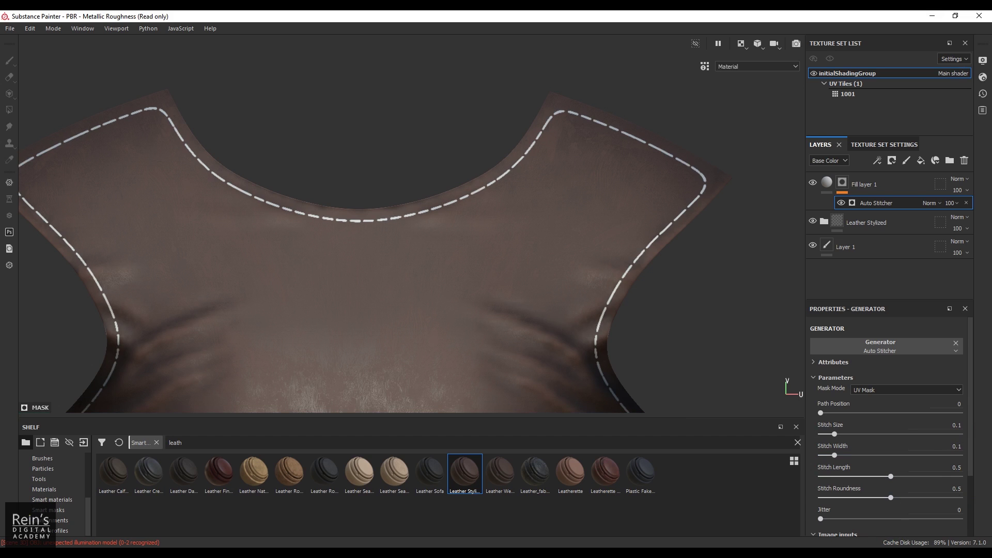
pyautogui.click(949, 468)
pyautogui.write('0.1')
pyautogui.press('Return')
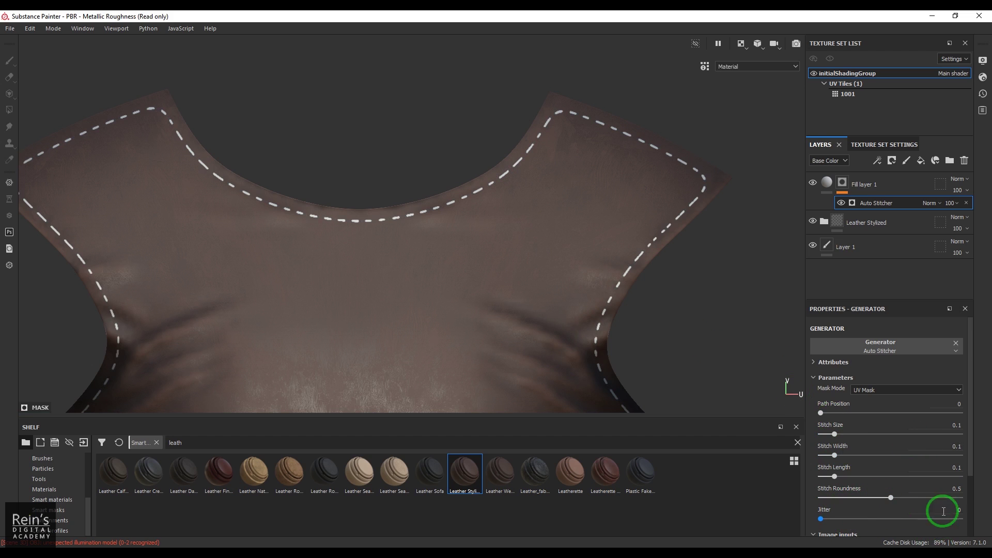
# Set Stitch Roundness to 0 and raise Jitter to 1
pyautogui.click(957, 489)
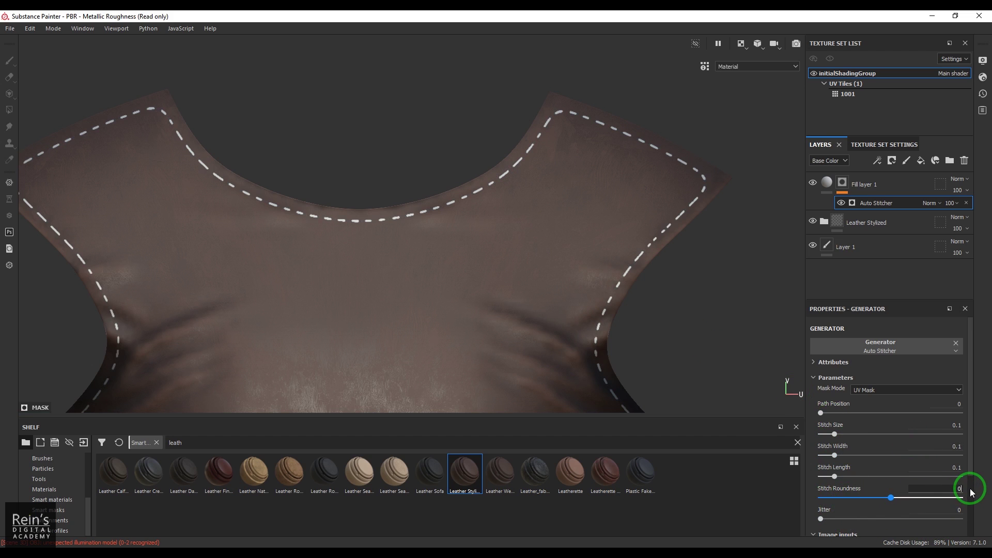
pyautogui.write('0')
pyautogui.press('Return')
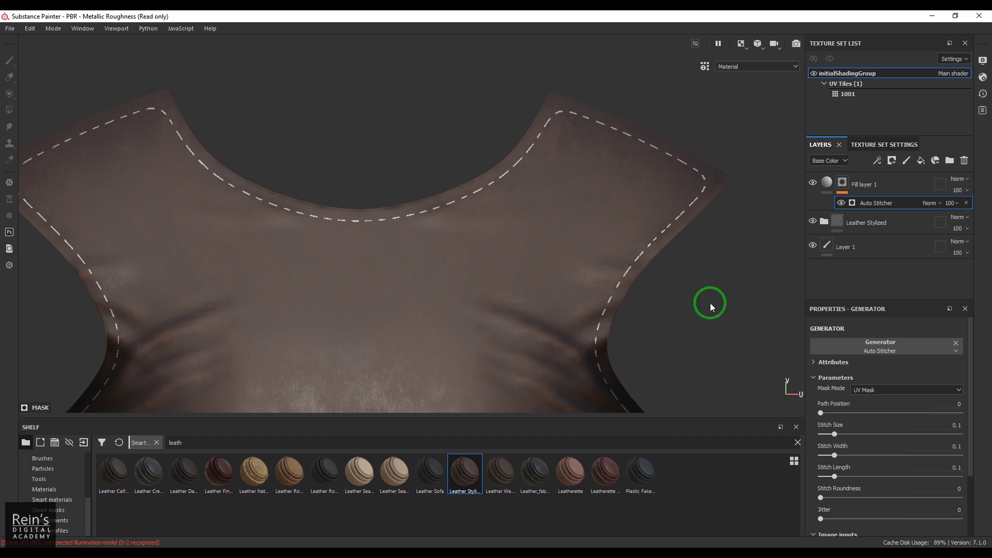
pyautogui.moveTo(831, 520); pyautogui.dragTo(988, 498)
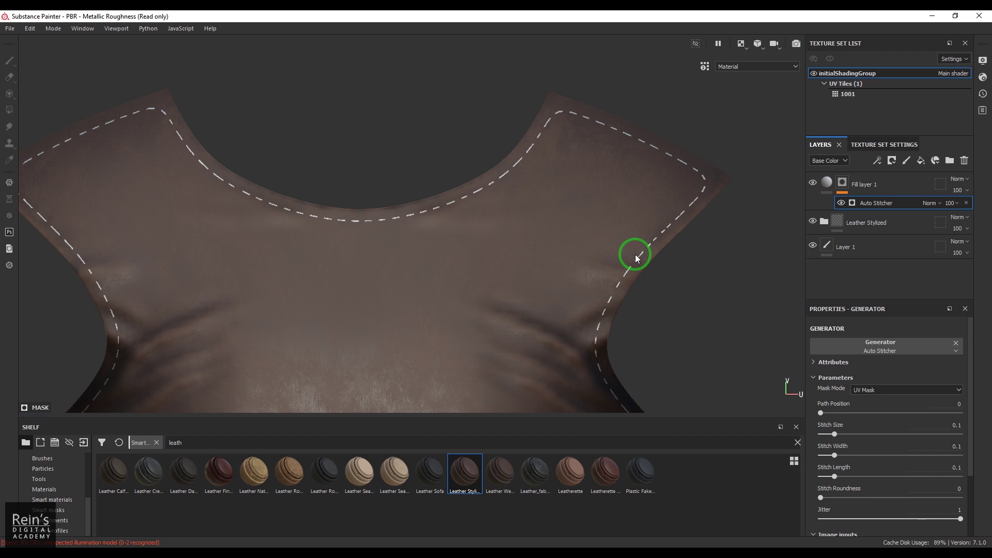
pyautogui.keyDown('alt'); pyautogui.moveTo(709, 307); pyautogui.dragTo(734, 309); pyautogui.keyUp('alt')
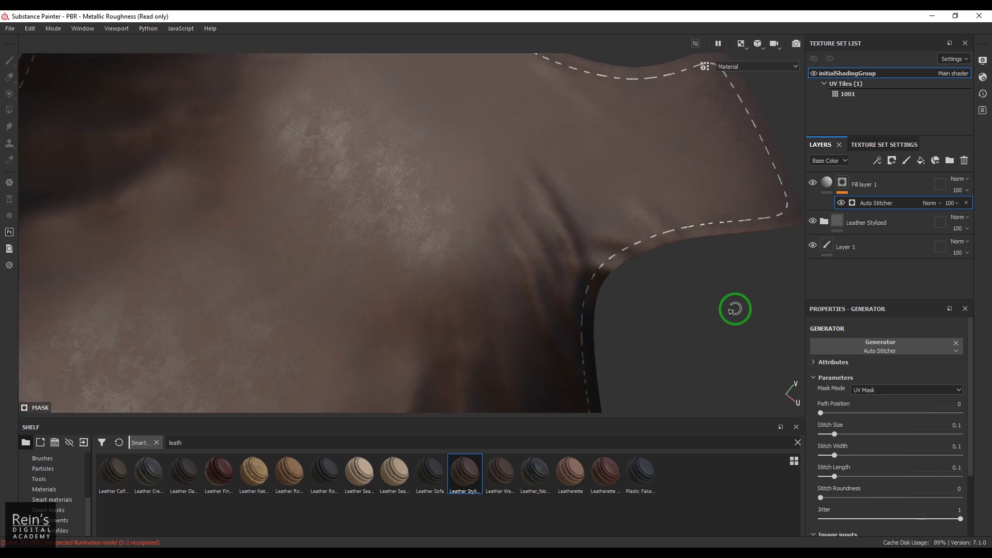
pyautogui.press('f')
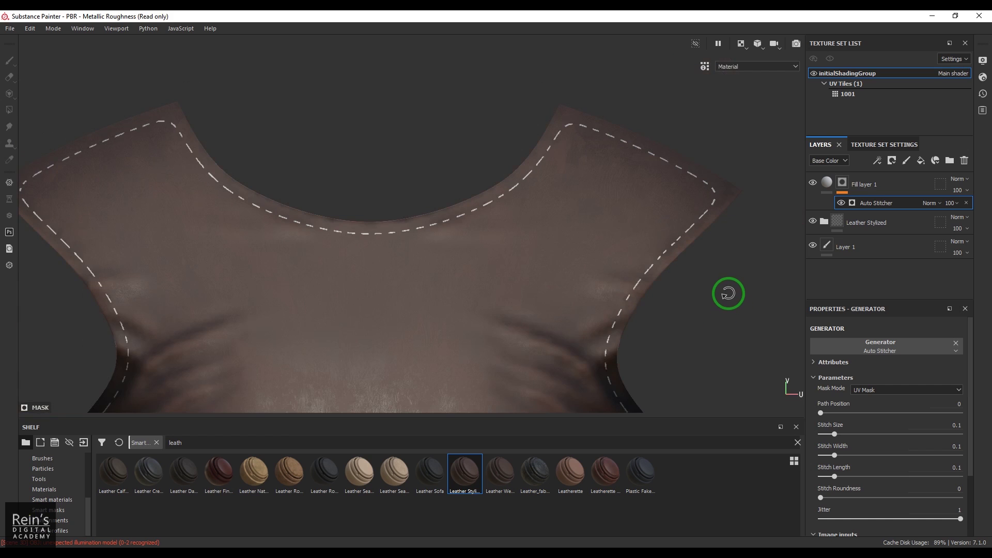
# Return to the 3D view and inspect the finer stitches on the collar and shoulders
pyautogui.click(740, 50)
pyautogui.click(760, 78)
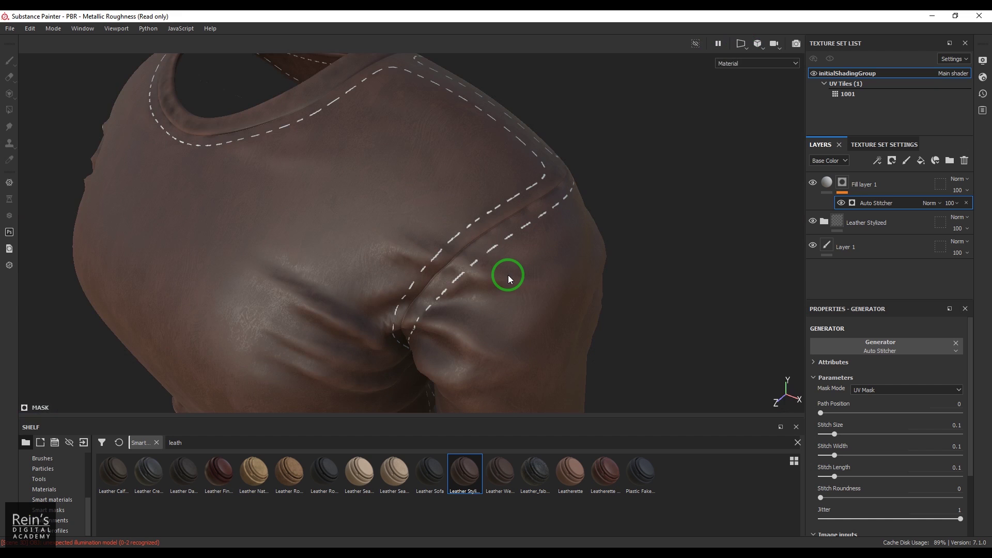
pyautogui.keyDown('alt'); pyautogui.moveTo(507, 275); pyautogui.dragTo(346, 299); pyautogui.keyUp('alt')
pyautogui.keyDown('alt'); pyautogui.moveTo(346, 300); pyautogui.dragTo(445, 179, button='right'); pyautogui.keyUp('alt')
pyautogui.scroll(-3, 444, 178)
pyautogui.keyDown('alt'); pyautogui.moveTo(444, 179); pyautogui.dragTo(566, 297); pyautogui.keyUp('alt')
pyautogui.scroll(5, 520, 221)
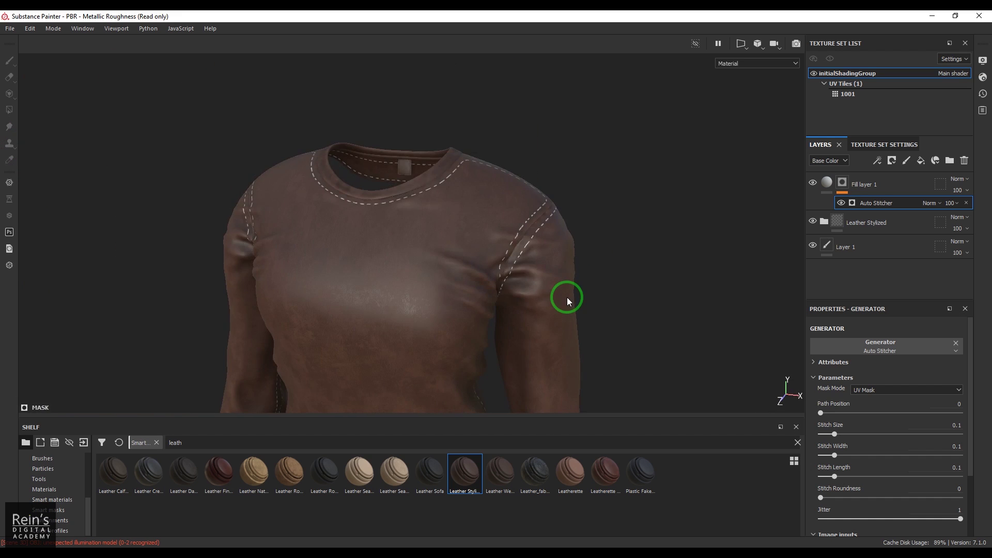
pyautogui.scroll(4, 566, 289)
pyautogui.scroll(2, 567, 311)
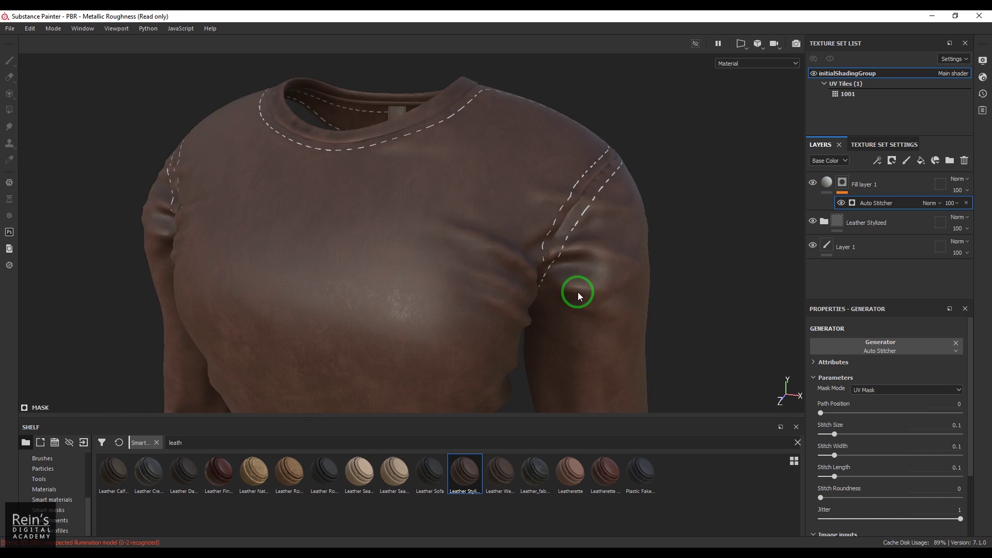
pyautogui.keyDown('alt'); pyautogui.moveTo(578, 293); pyautogui.dragTo(601, 274); pyautogui.keyUp('alt')
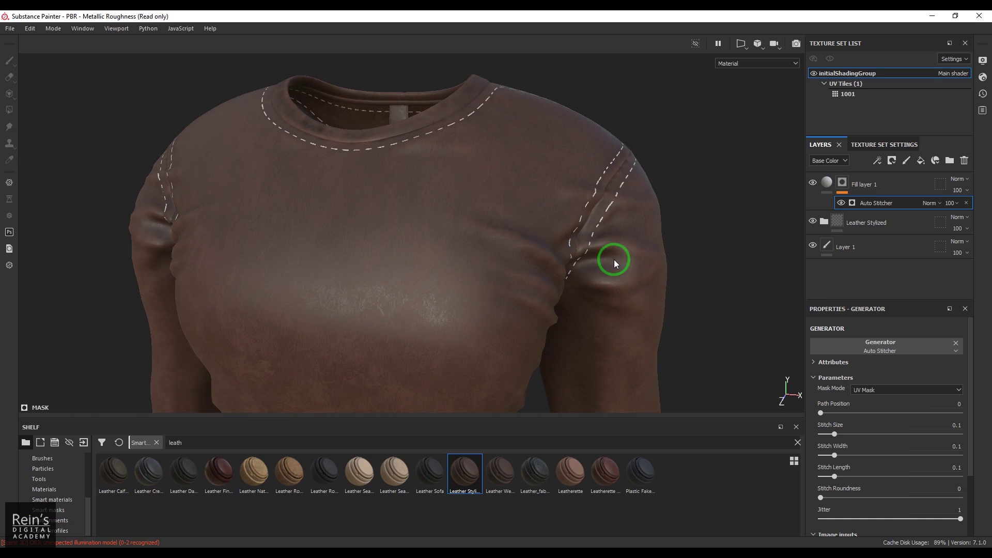
pyautogui.click(909, 393)
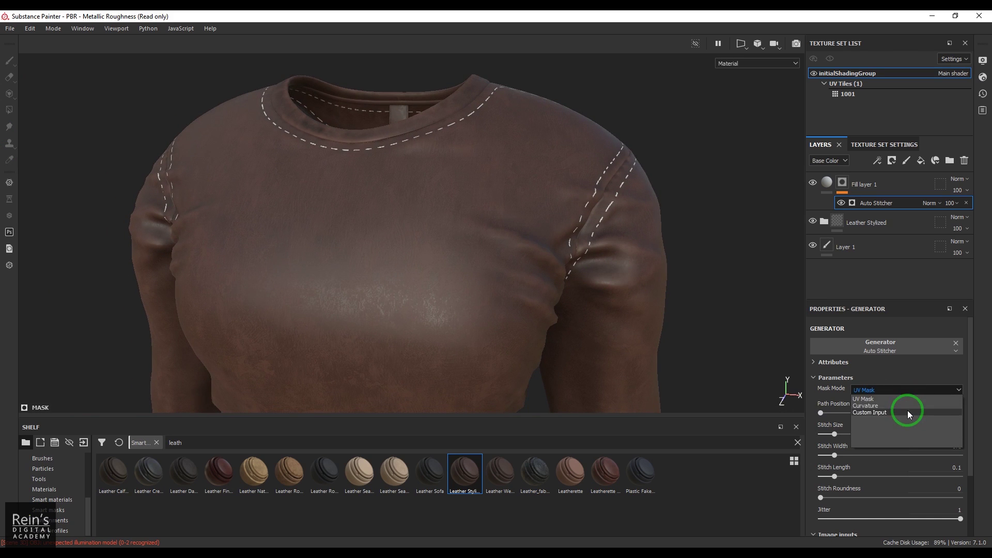
# Set the Auto Stitcher's Custom Input to Arrow Circle
pyautogui.click(907, 411)
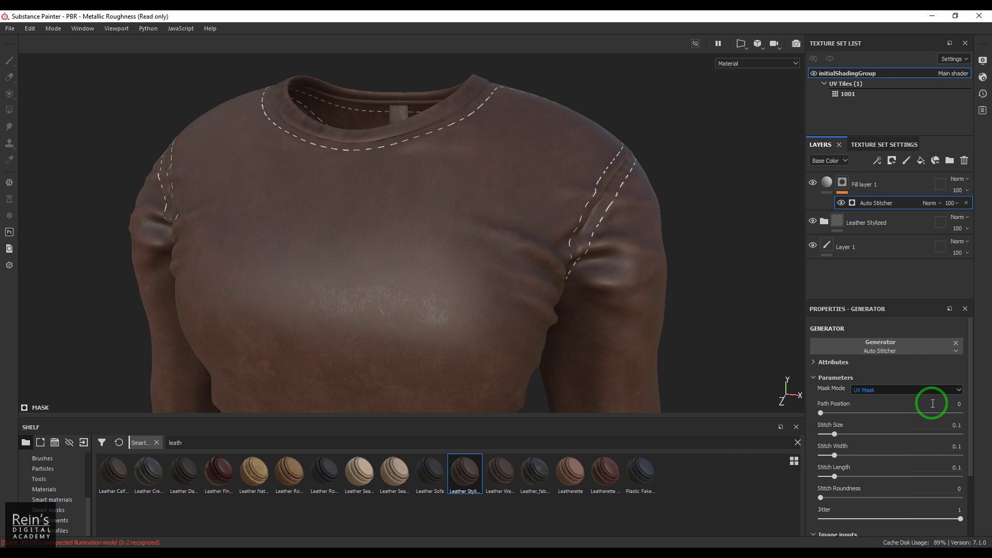
pyautogui.scroll(-1, 930, 393)
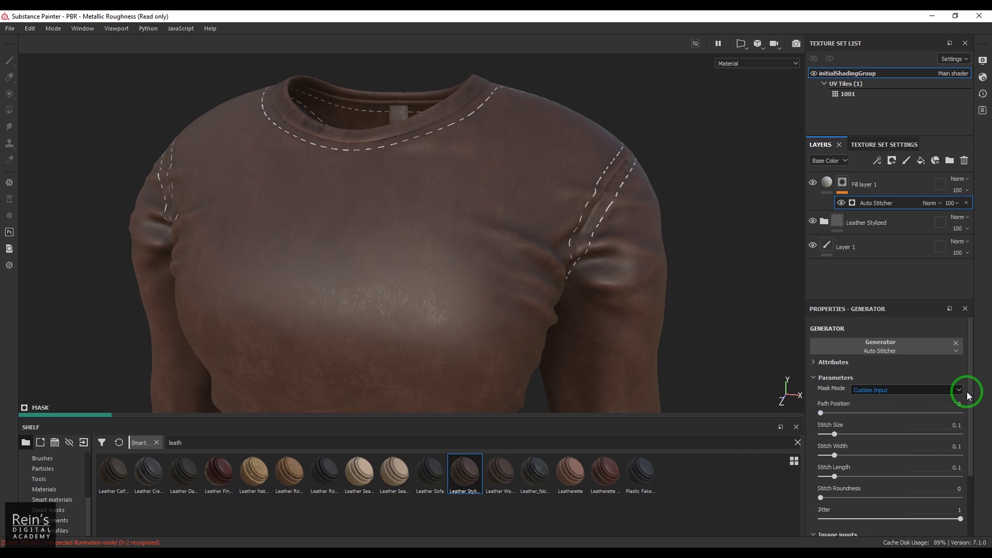
pyautogui.scroll(-1, 969, 384)
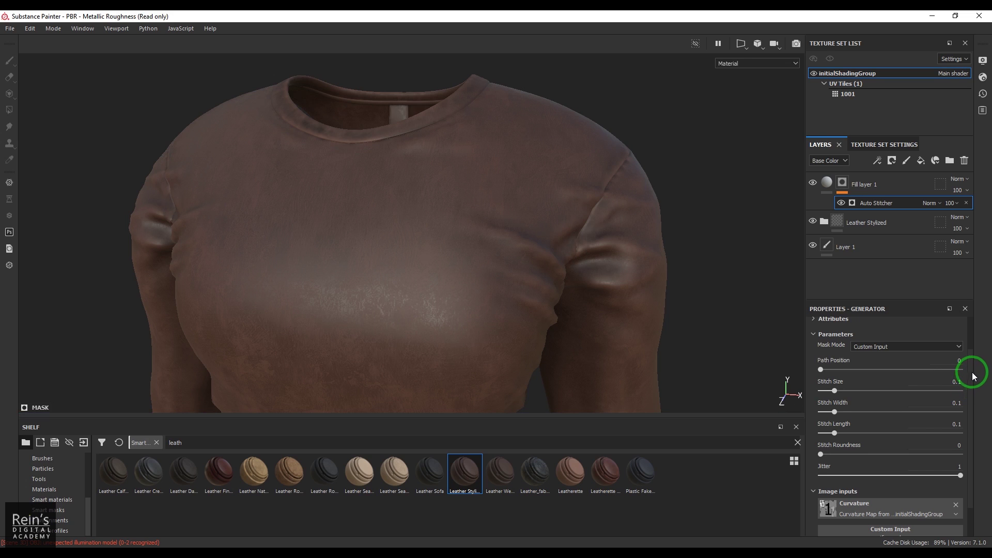
pyautogui.scroll(-1, 973, 377)
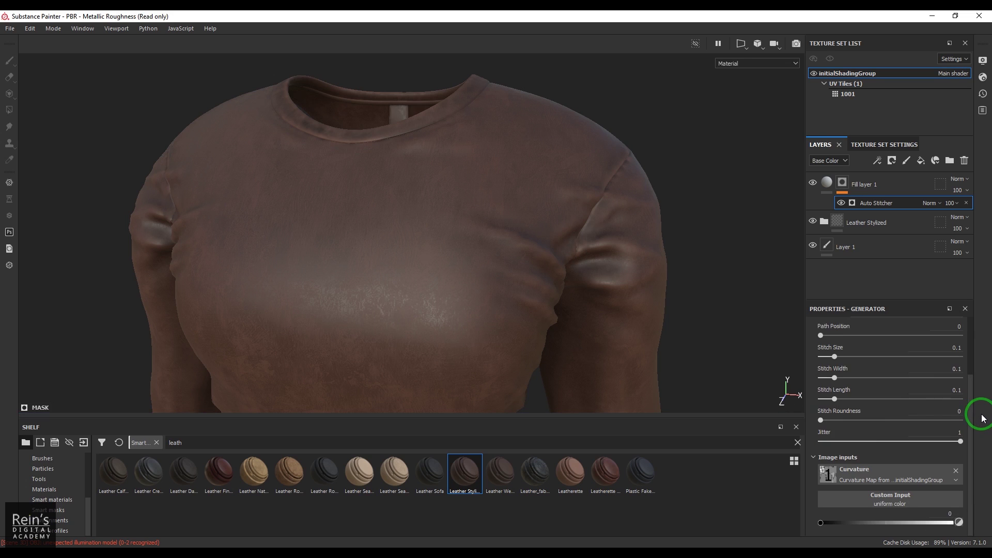
pyautogui.click(887, 498)
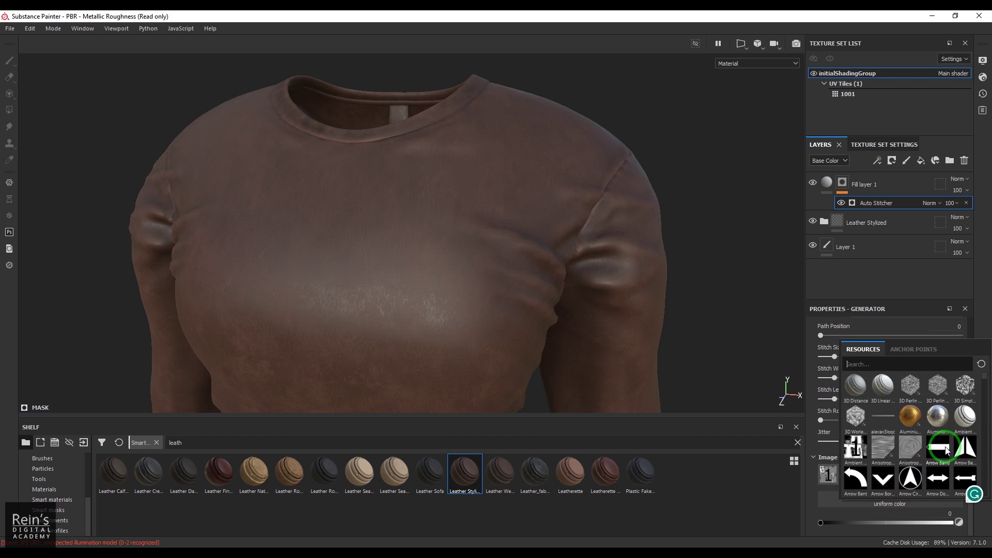
pyautogui.moveTo(913, 480)
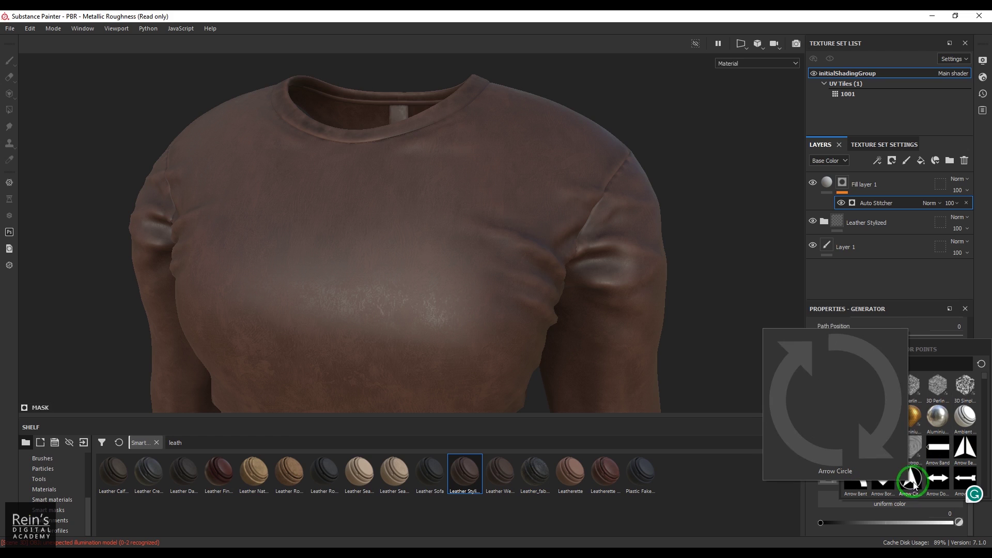
pyautogui.click(913, 481)
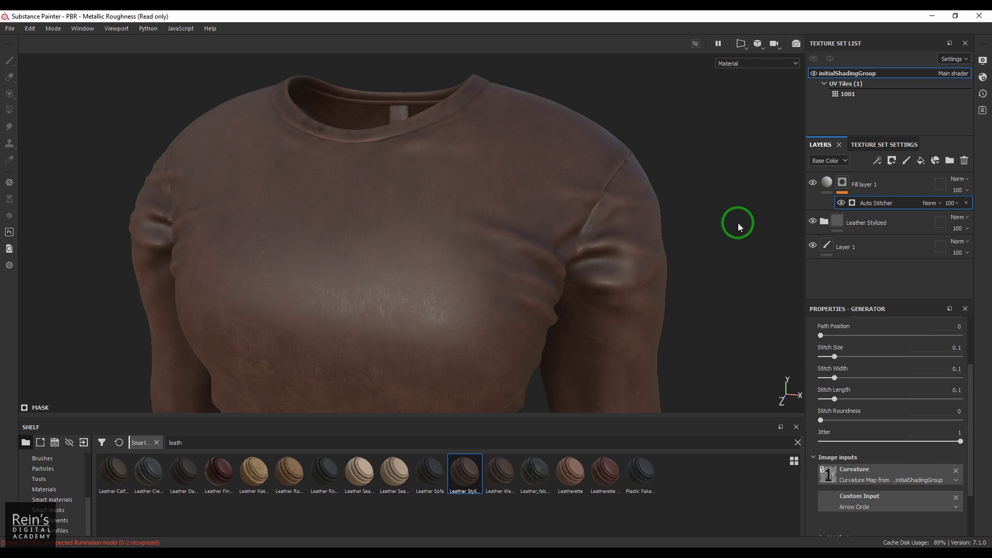
# Show the 2D UV layout zoomed out over all shirt shells
pyautogui.click(741, 44)
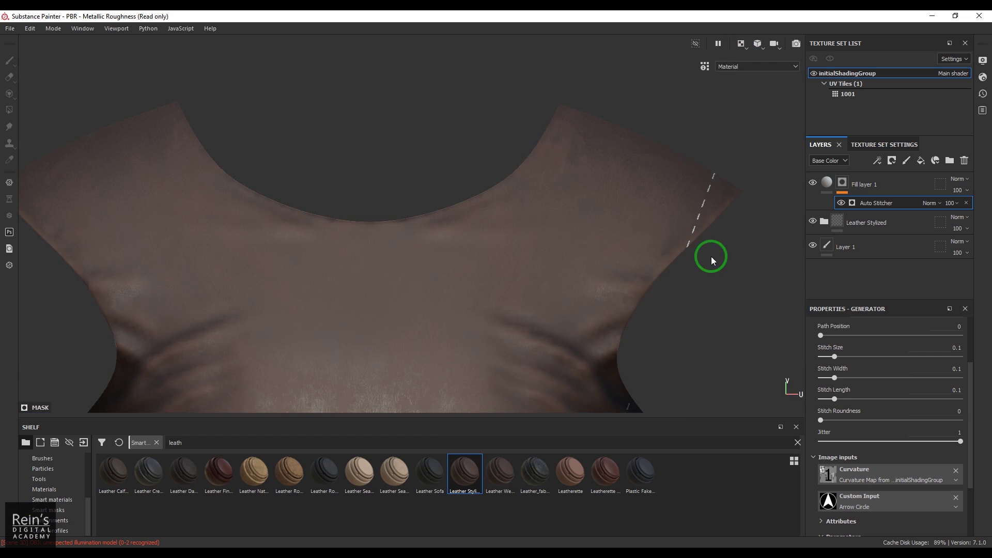
pyautogui.scroll(-6, 558, 243)
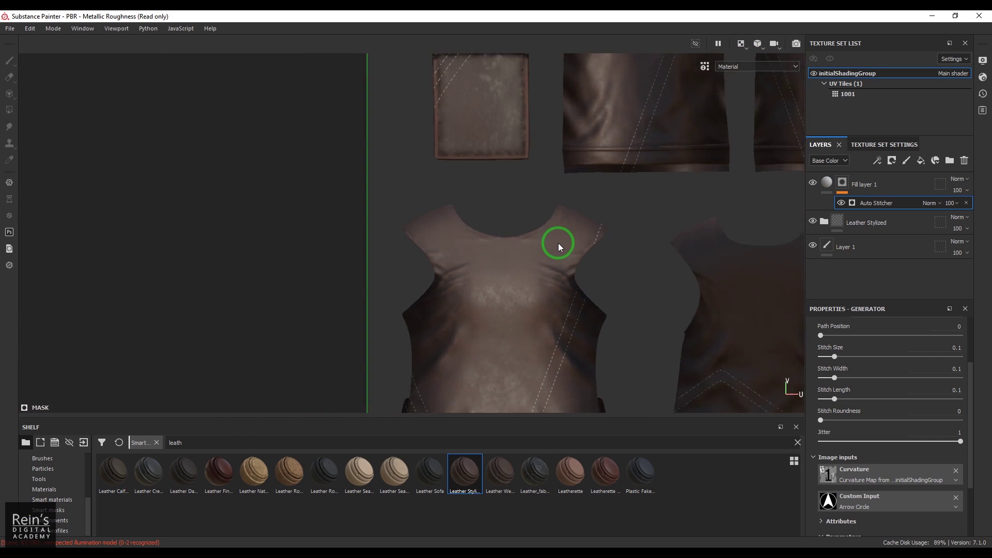
pyautogui.keyDown('alt'); pyautogui.moveTo(597, 281); pyautogui.dragTo(454, 221, button='middle'); pyautogui.keyUp('alt')
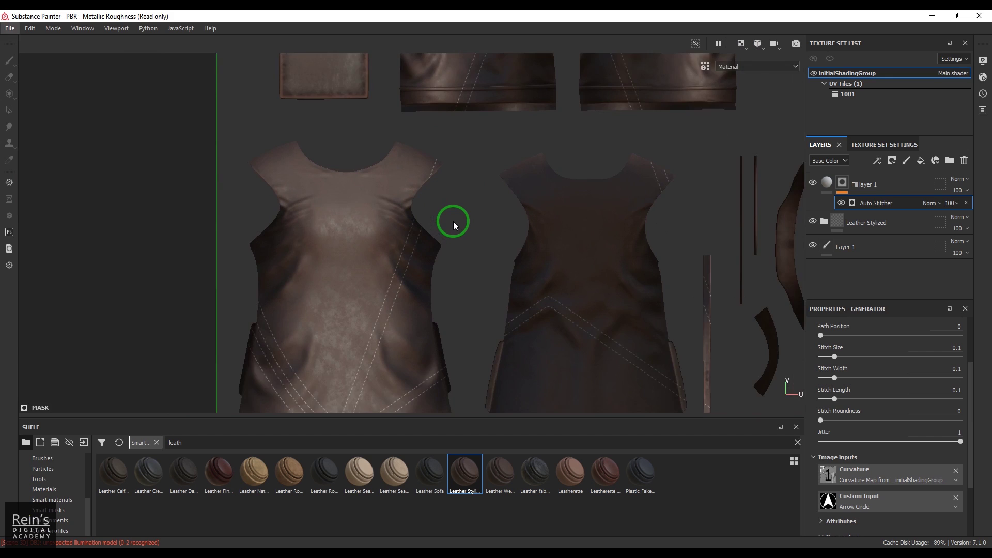
pyautogui.scroll(-3, 454, 221)
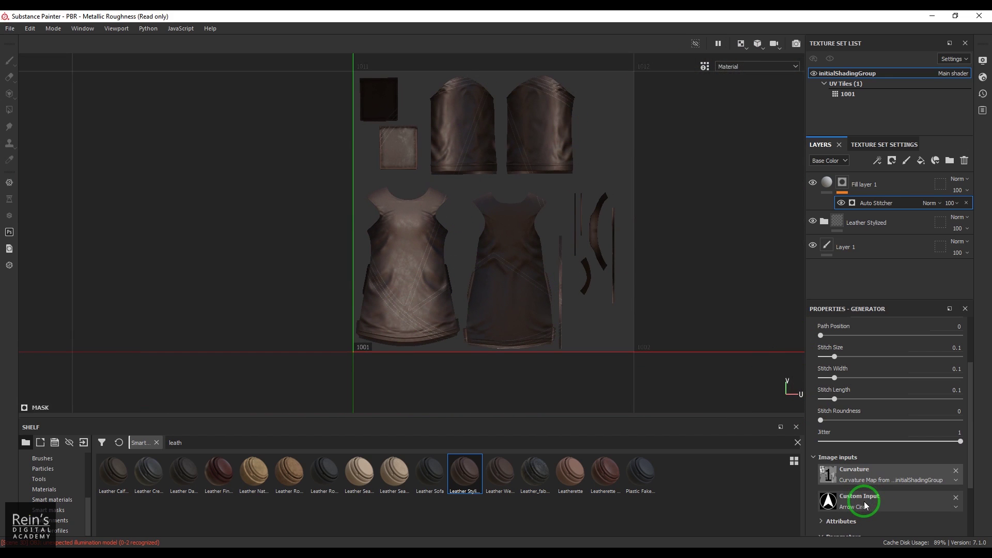
pyautogui.scroll(-3, 903, 494)
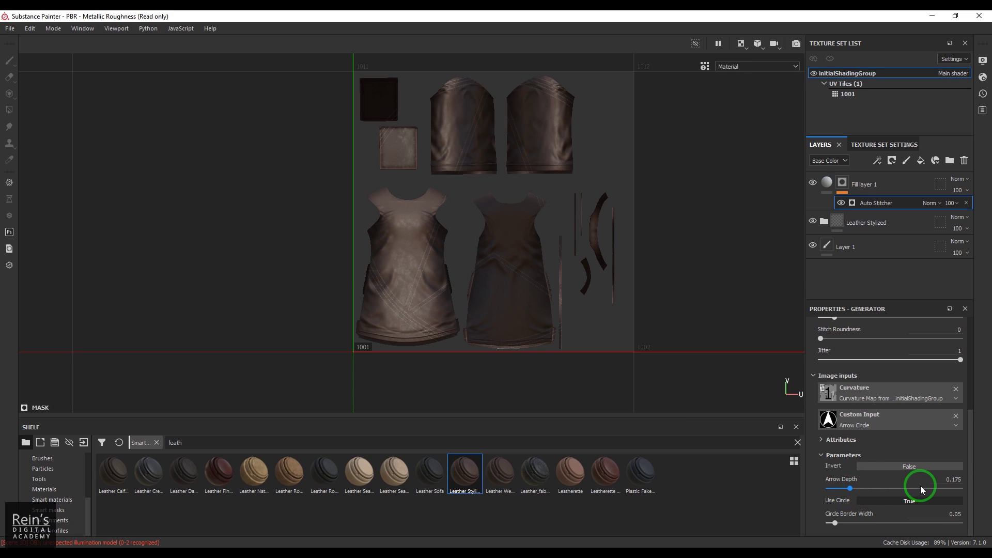
# Replace Arrow Circle with Fabric Medieval Flower as the Auto Stitcher custom input
pyautogui.click(903, 415)
pyautogui.scroll(-10, 938, 370)
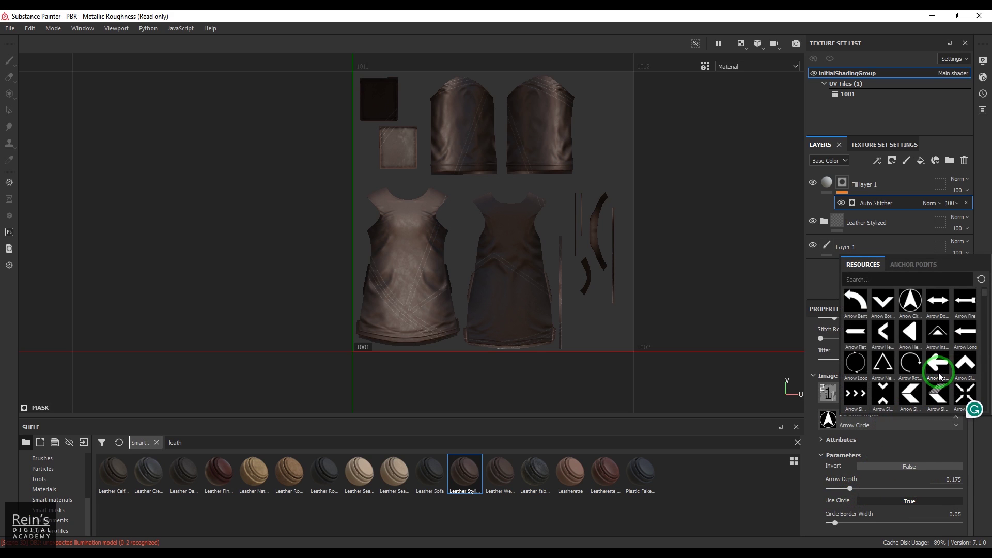
pyautogui.scroll(-5, 939, 375)
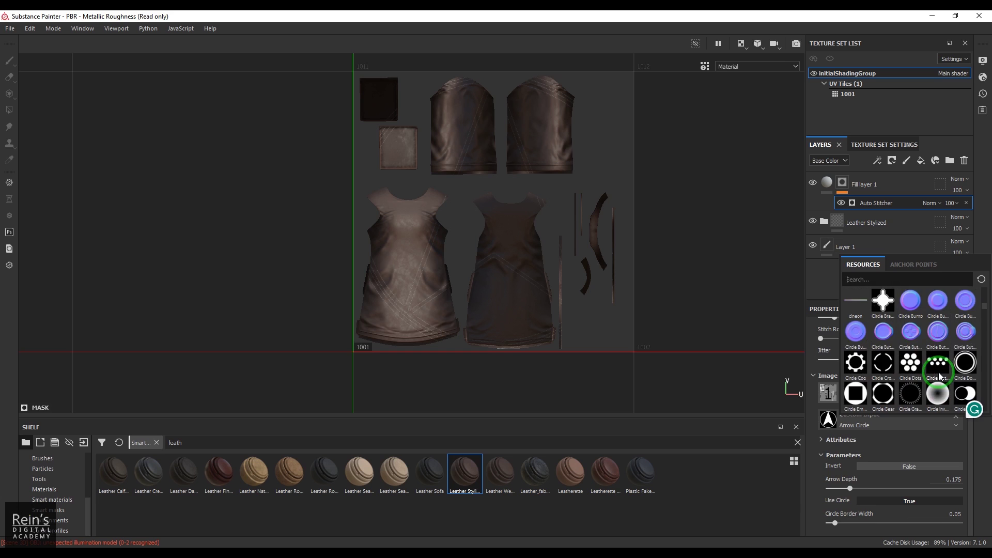
pyautogui.scroll(-8, 939, 375)
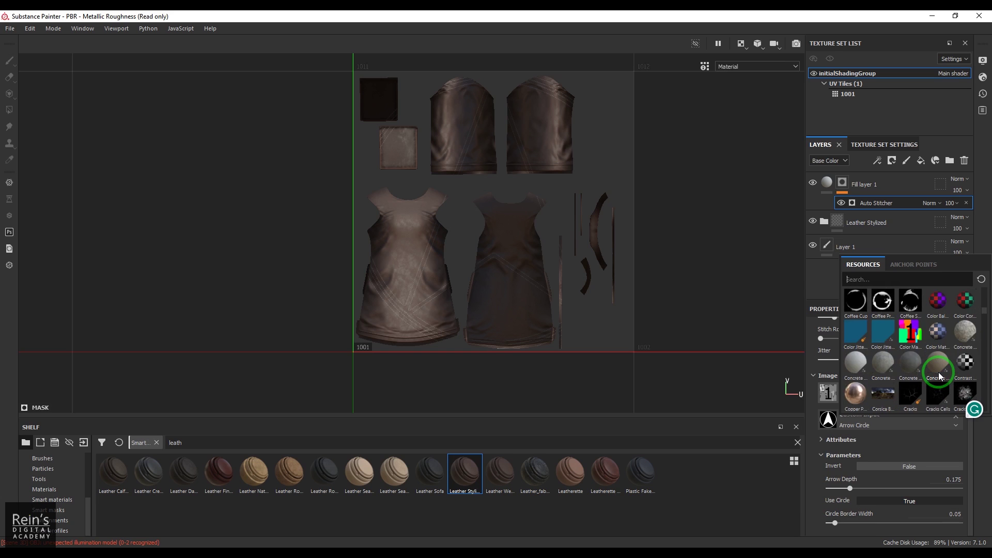
pyautogui.scroll(-8, 939, 376)
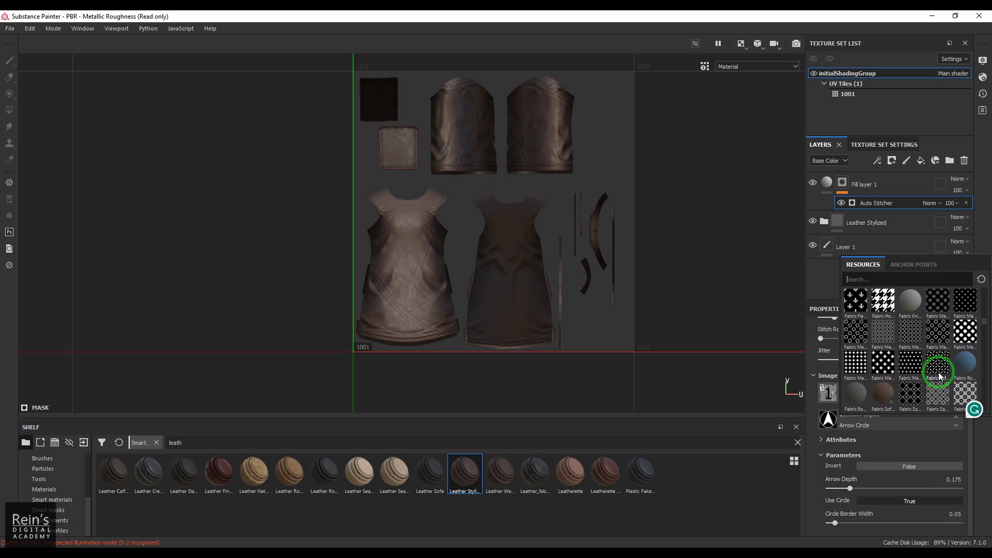
pyautogui.scroll(-3, 961, 337)
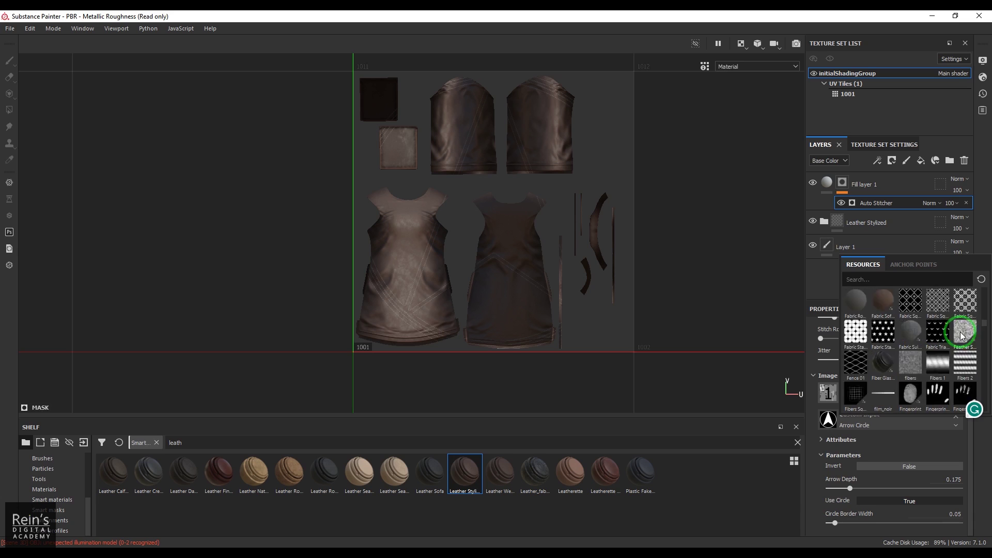
pyautogui.scroll(-2, 962, 337)
pyautogui.scroll(2, 960, 341)
pyautogui.scroll(3, 958, 346)
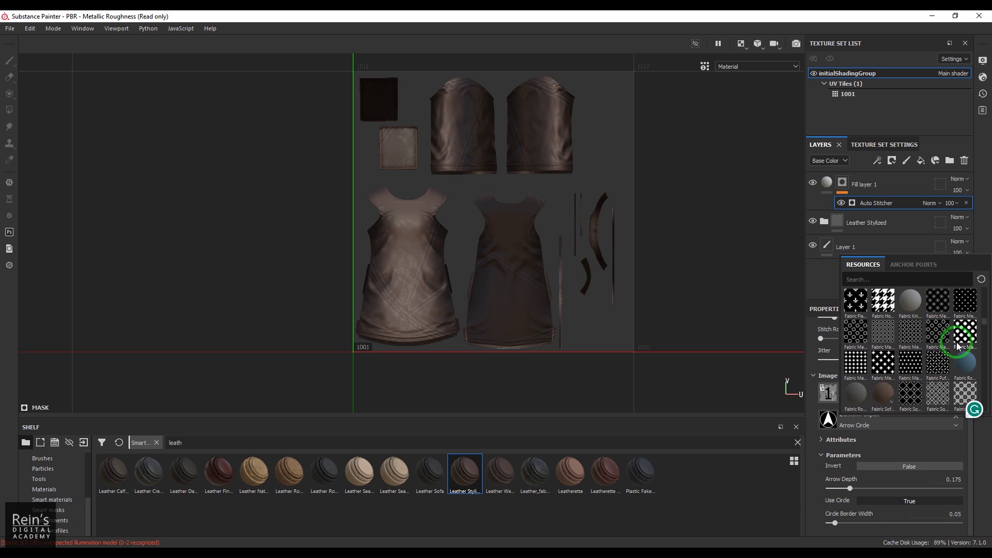
pyautogui.click(963, 335)
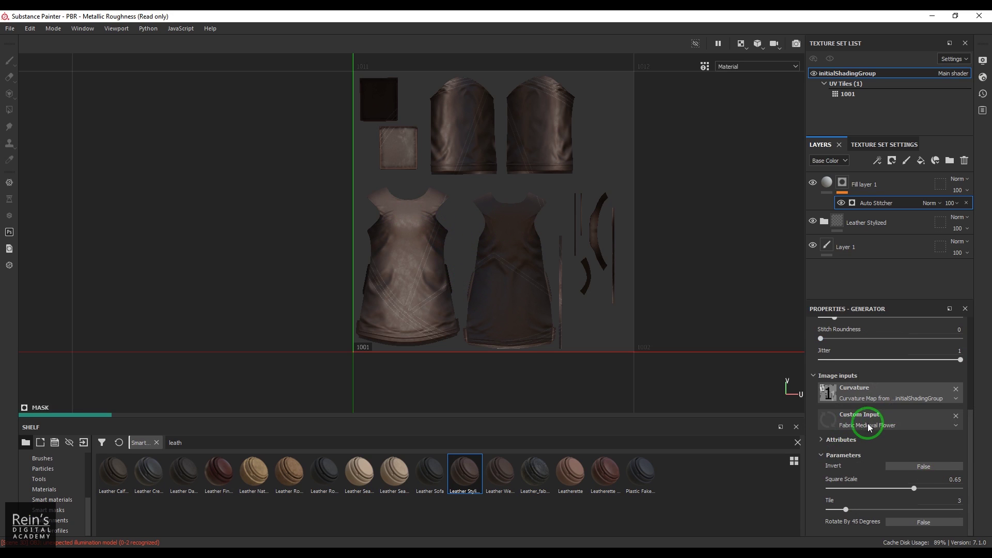
pyautogui.scroll(-2, 382, 252)
# Set the Auto Stitcher Tile to 5 and frame the whole shirt
pyautogui.scroll(8, 382, 250)
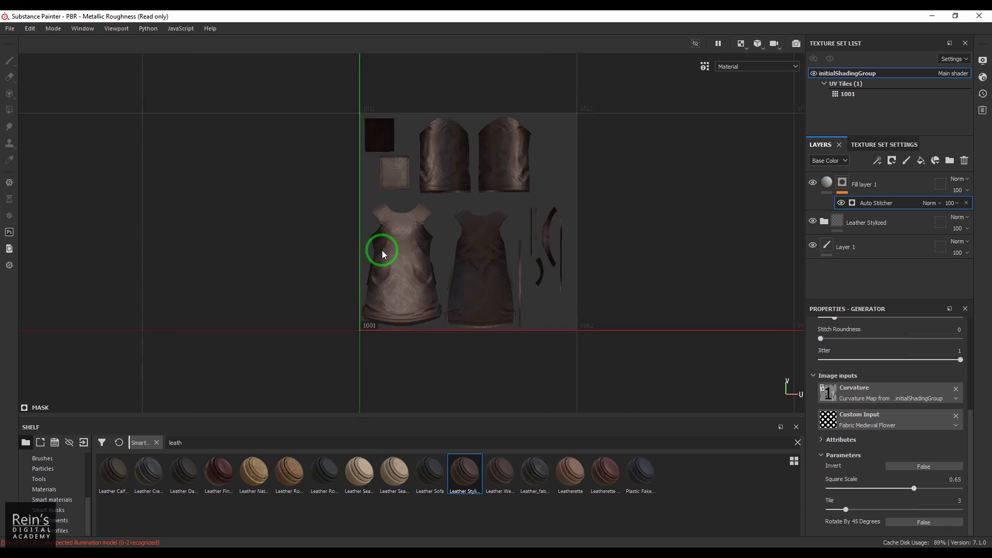
pyautogui.scroll(2, 470, 253)
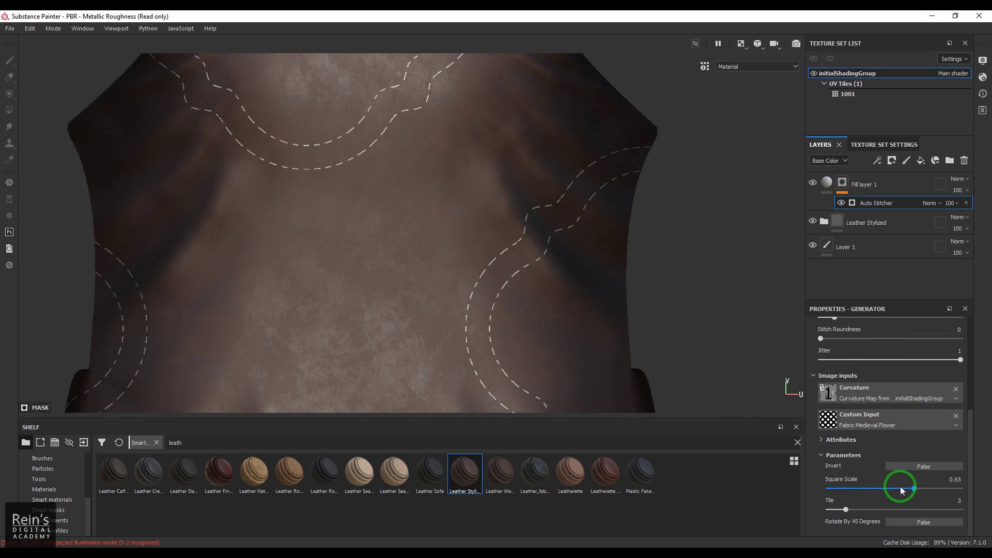
pyautogui.click(957, 500)
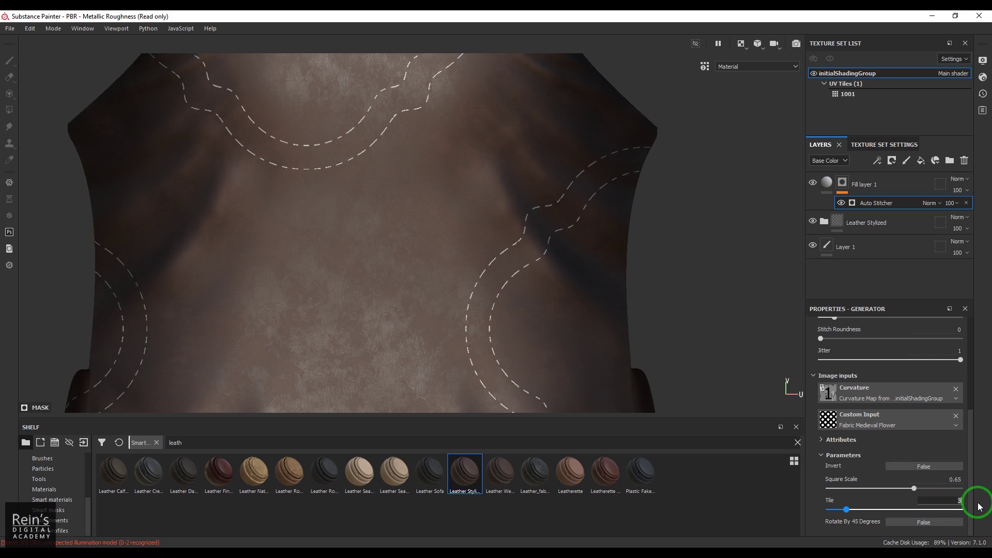
pyautogui.press('BackSpace')
pyautogui.write('5')
pyautogui.press('Return')
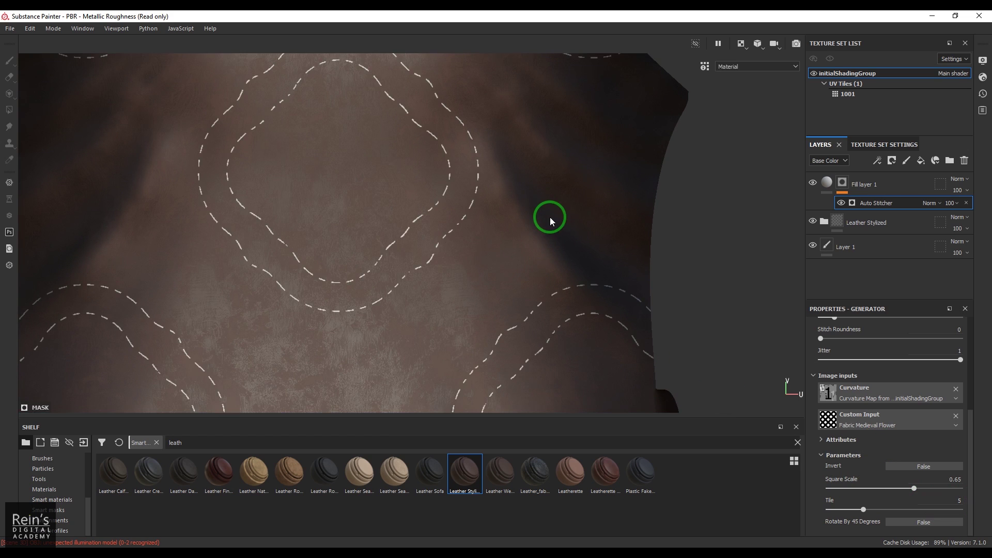
pyautogui.press('f')
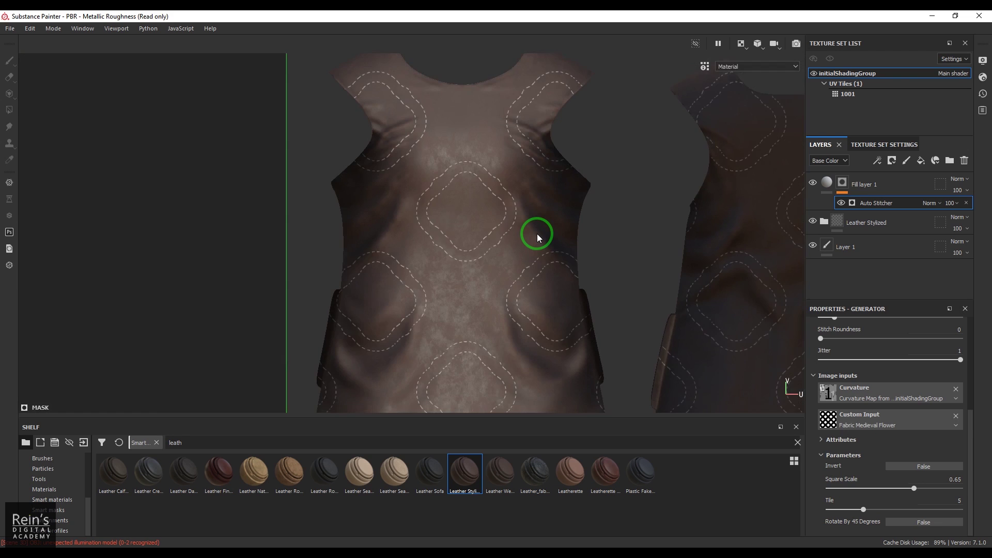
pyautogui.scroll(-4, 538, 234)
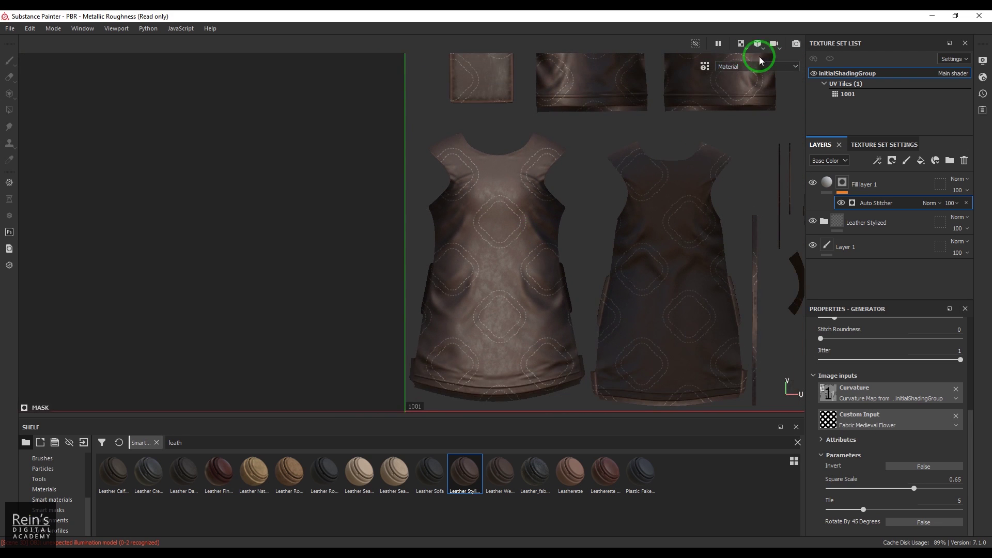
pyautogui.click(744, 44)
# Switch to the 3D-only view, inspect the flower stitches, and select Fill layer 1
pyautogui.click(753, 71)
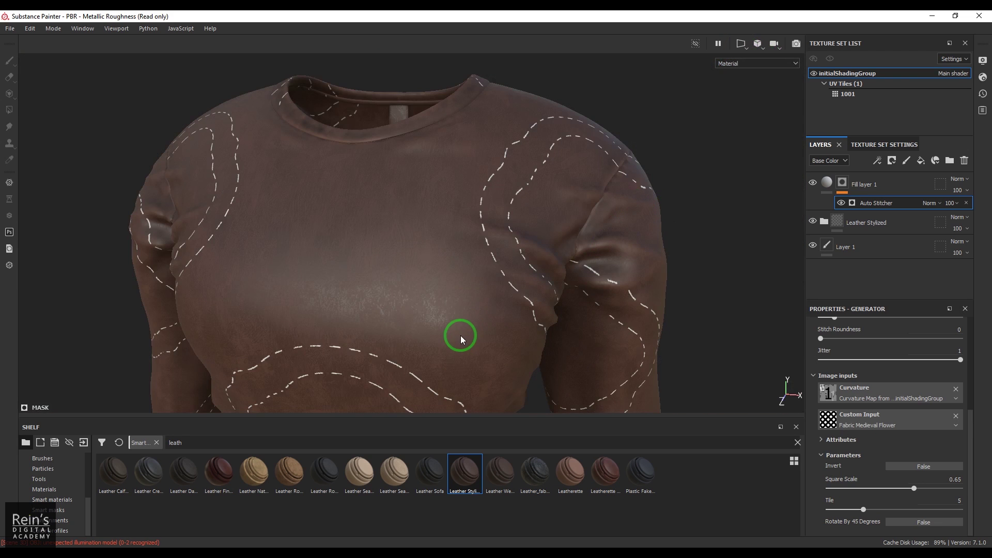
pyautogui.scroll(5, 456, 232)
pyautogui.scroll(-6, 464, 232)
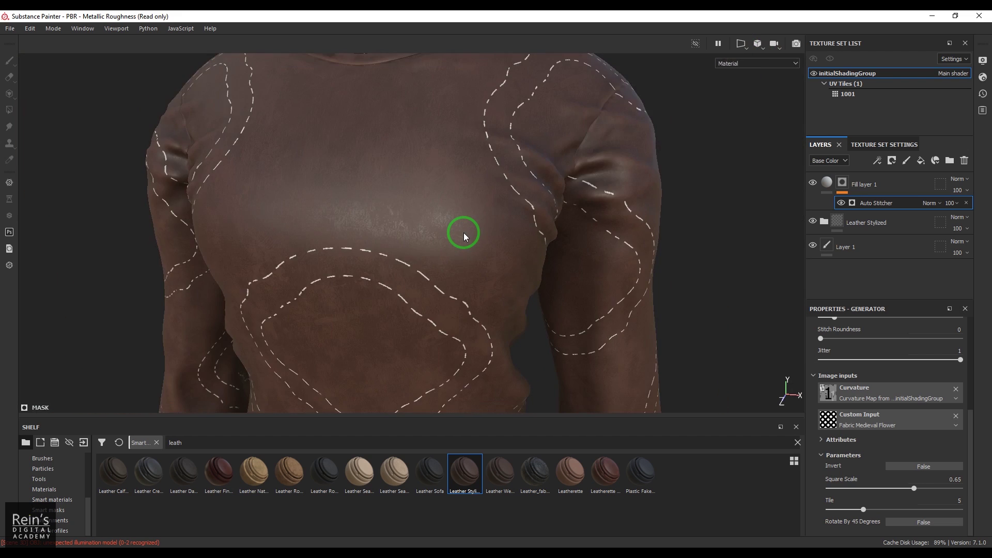
pyautogui.keyDown('alt'); pyautogui.moveTo(463, 232); pyautogui.dragTo(576, 313); pyautogui.keyUp('alt')
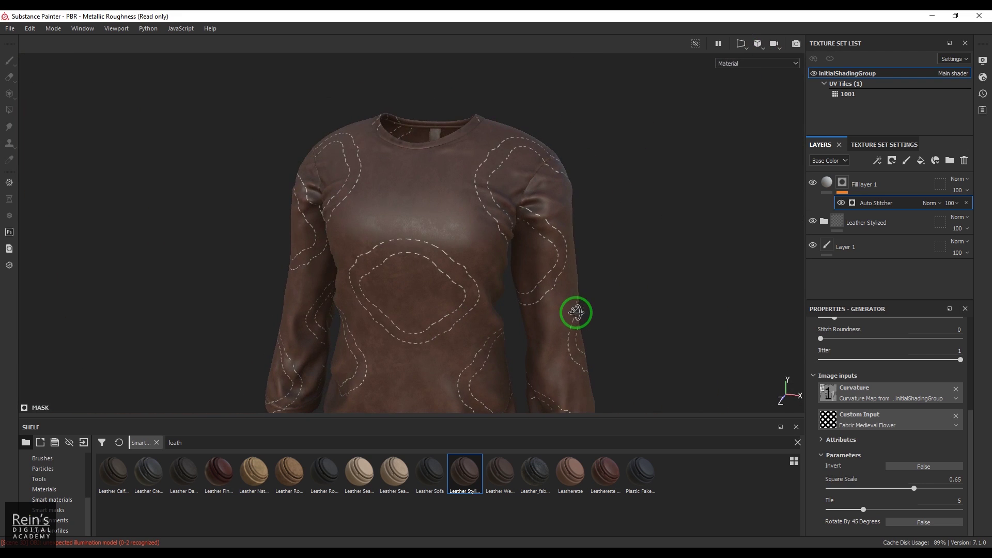
pyautogui.scroll(-2, 542, 287)
pyautogui.scroll(4, 542, 287)
pyautogui.scroll(3, 541, 287)
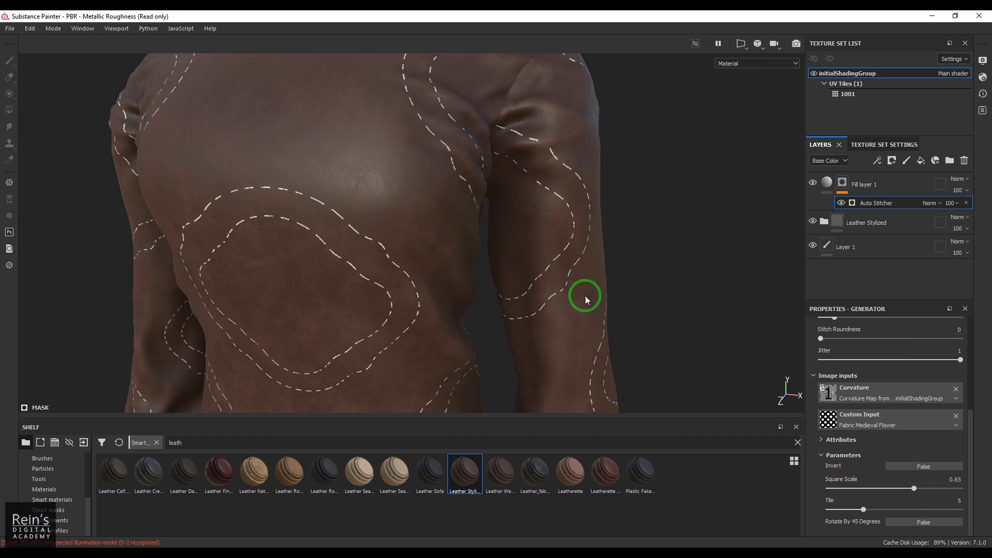
pyautogui.keyDown('alt'); pyautogui.moveTo(585, 297); pyautogui.dragTo(667, 357, button='middle'); pyautogui.keyUp('alt')
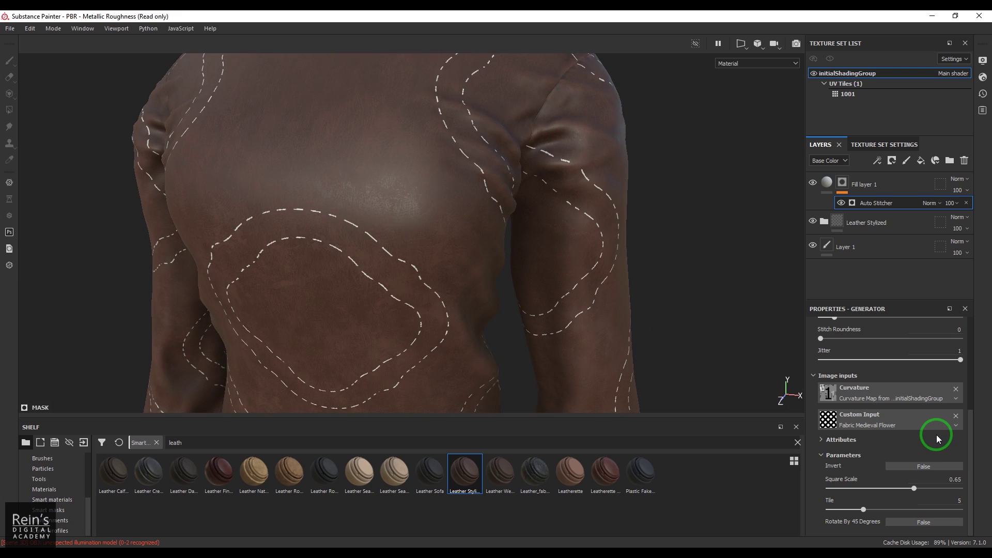
pyautogui.scroll(4, 934, 429)
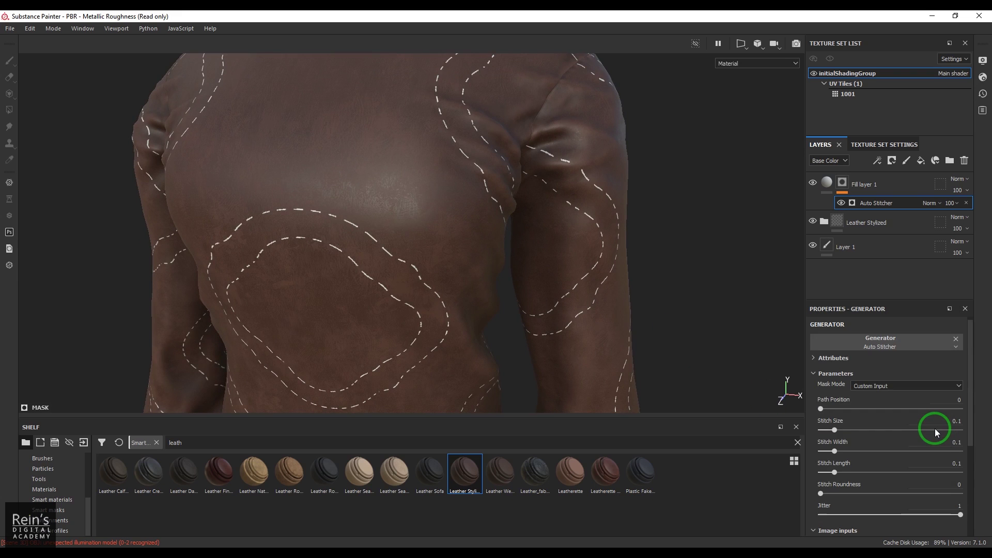
pyautogui.scroll(1, 935, 429)
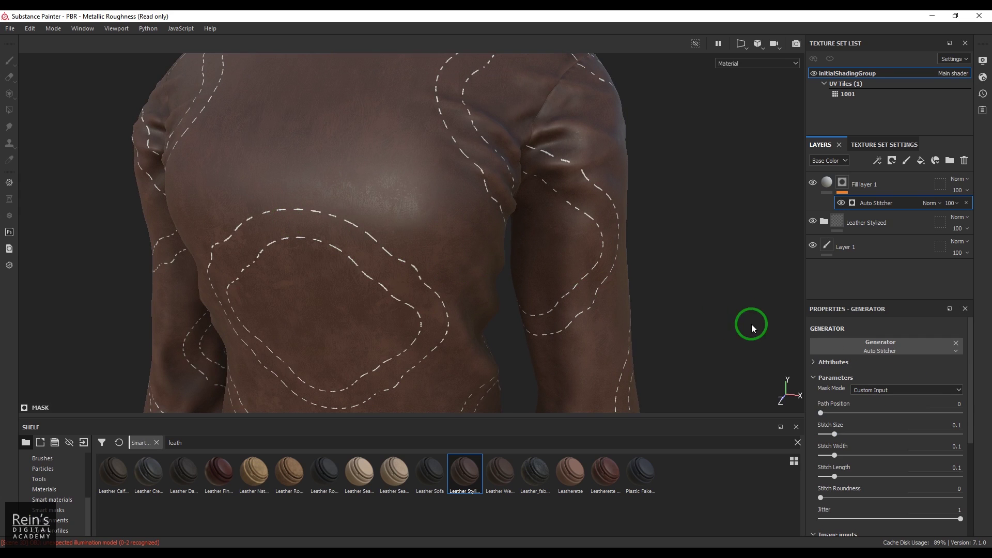
pyautogui.click(826, 182)
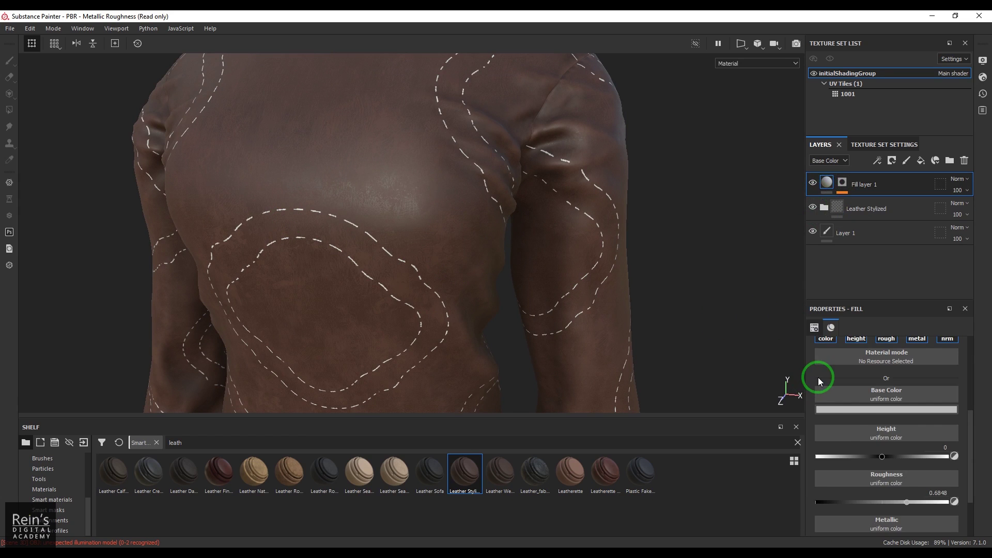
# Give the stitch fill a dark red base colour
pyautogui.click(857, 409)
pyautogui.click(863, 473)
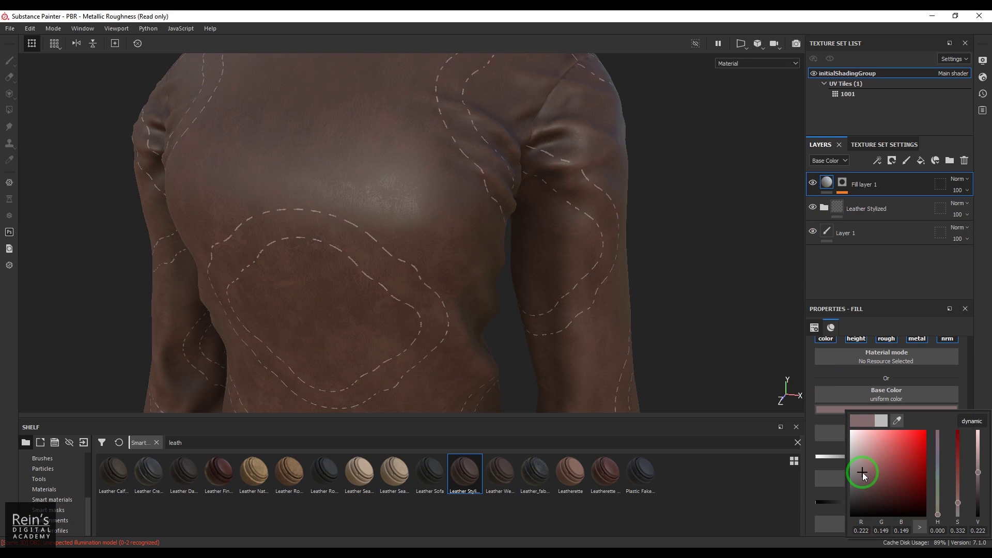
pyautogui.click(866, 486)
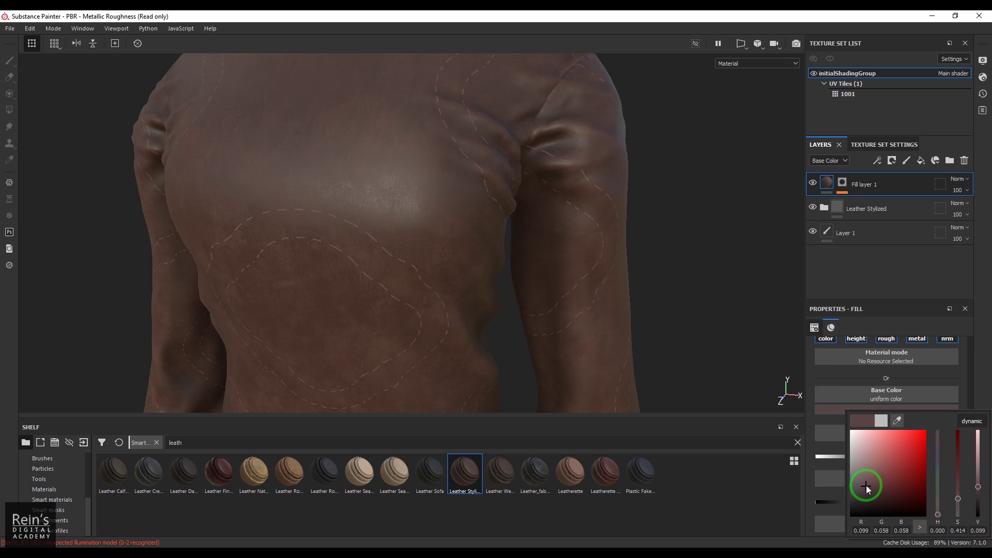
pyautogui.keyDown('alt'); pyautogui.moveTo(703, 233); pyautogui.dragTo(223, 108, button='right'); pyautogui.keyUp('alt')
pyautogui.keyDown('alt'); pyautogui.moveTo(224, 109); pyautogui.dragTo(555, 243); pyautogui.keyUp('alt')
pyautogui.scroll(2, 580, 242)
pyautogui.scroll(2, 580, 242)
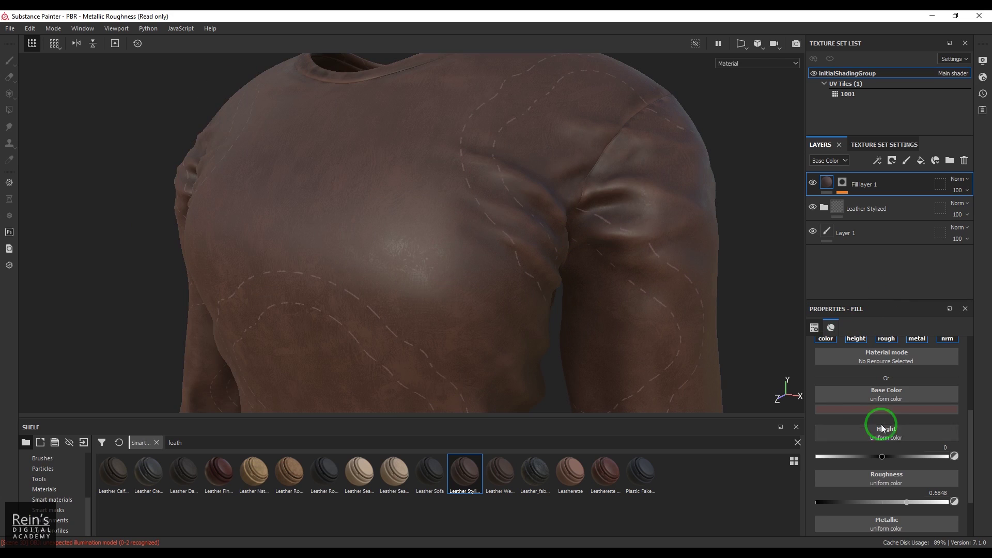
# Raise the fill Height to 0.1907 and lighten the base colour slightly
pyautogui.moveTo(902, 457); pyautogui.dragTo(894, 459)
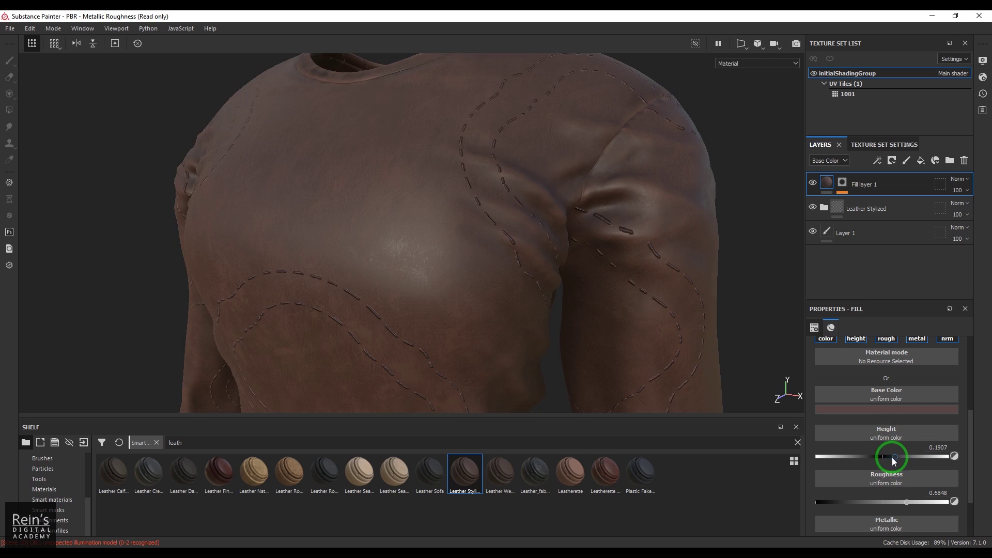
pyautogui.click(876, 411)
pyautogui.click(860, 476)
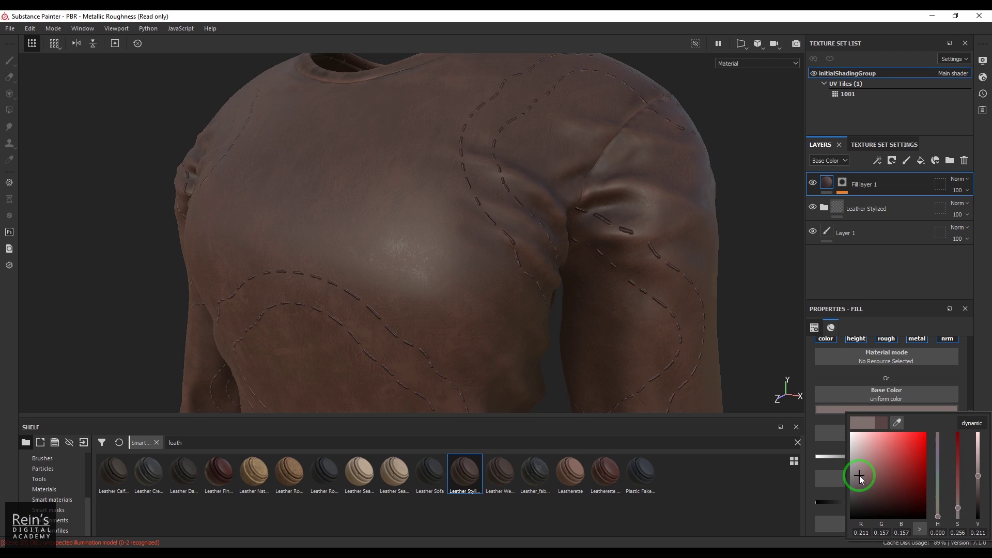
pyautogui.keyDown('alt'); pyautogui.moveTo(575, 243); pyautogui.dragTo(598, 239); pyautogui.keyUp('alt')
pyautogui.keyDown('alt'); pyautogui.moveTo(376, 193); pyautogui.dragTo(421, 212, button='right'); pyautogui.keyUp('alt')
pyautogui.moveTo(421, 213)
pyautogui.keyDown('alt'); pyautogui.mouseDown()
pyautogui.moveTo(545, 231)
pyautogui.moveTo(425, 223)
pyautogui.mouseUp(); pyautogui.keyUp('alt')
pyautogui.keyDown('alt'); pyautogui.moveTo(521, 284); pyautogui.dragTo(514, 153, button='right'); pyautogui.keyUp('alt')
pyautogui.keyDown('alt'); pyautogui.moveTo(514, 153); pyautogui.dragTo(622, 257); pyautogui.keyUp('alt')
pyautogui.click(829, 187)
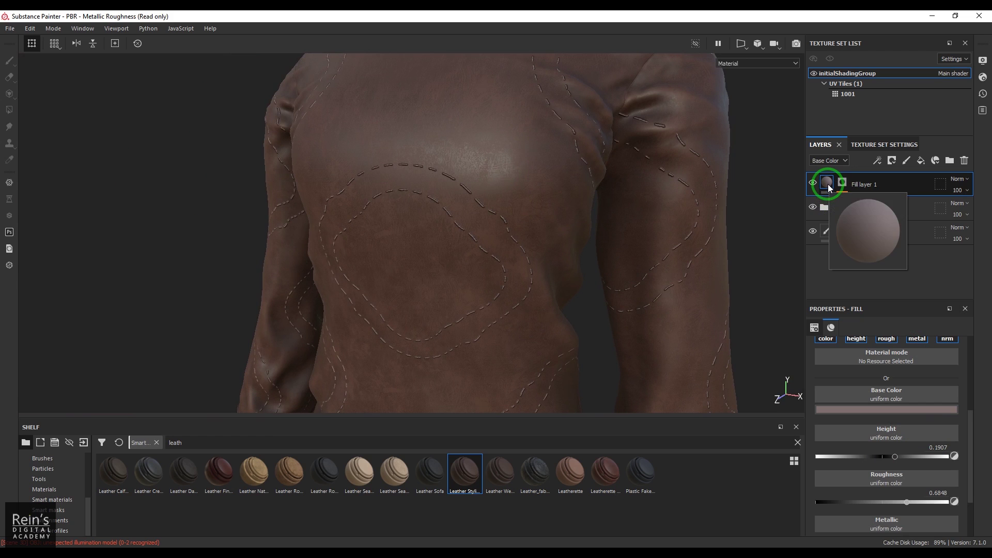
# Duplicate Fill layer 1, hide the copy, and make the original's base colour black
pyautogui.rightClick(828, 188)
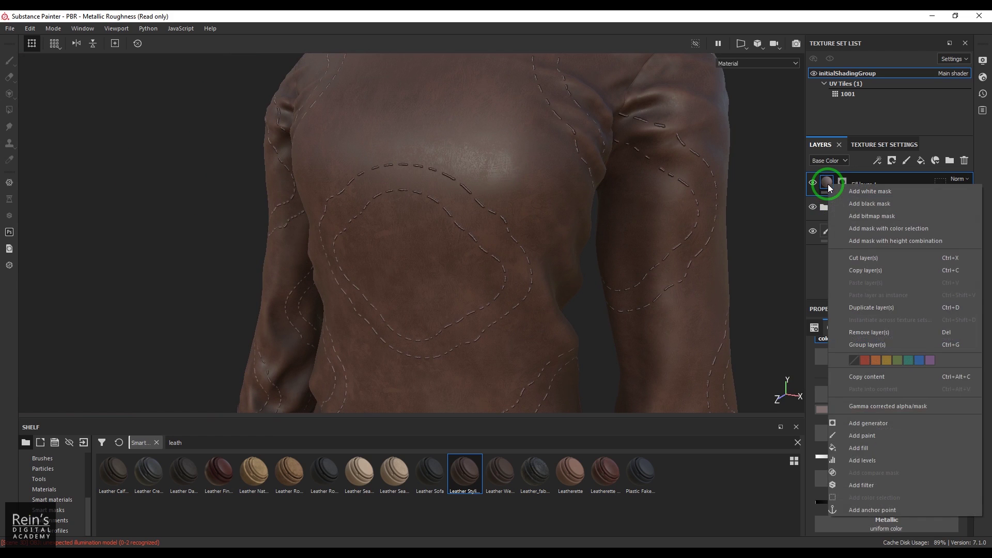
pyautogui.click(910, 309)
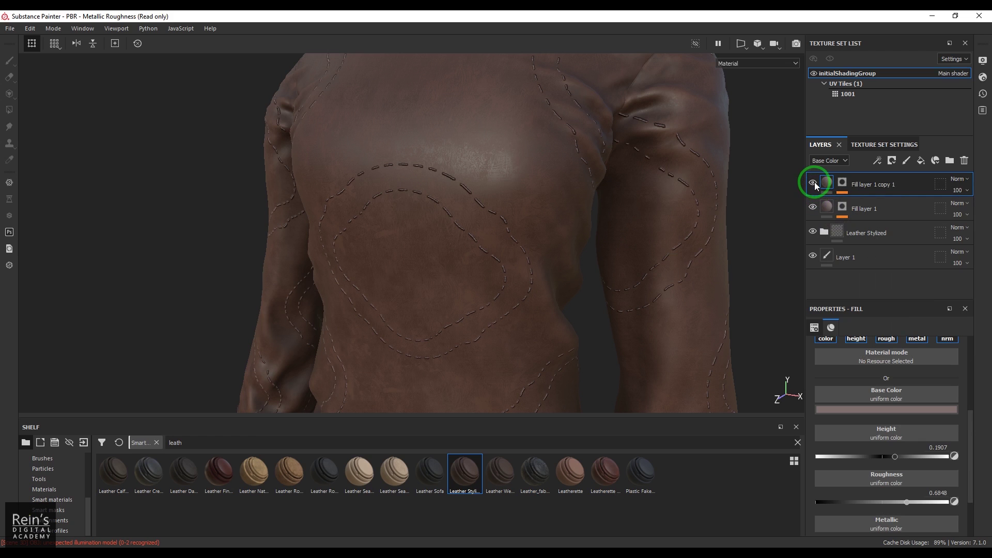
pyautogui.click(813, 182)
pyautogui.click(826, 209)
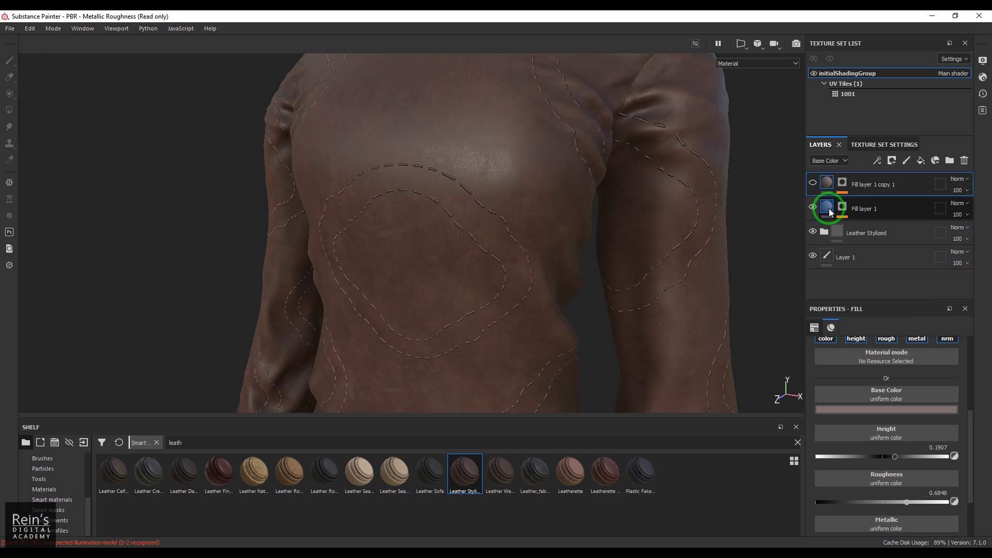
pyautogui.click(852, 417)
pyautogui.moveTo(861, 493); pyautogui.dragTo(848, 523)
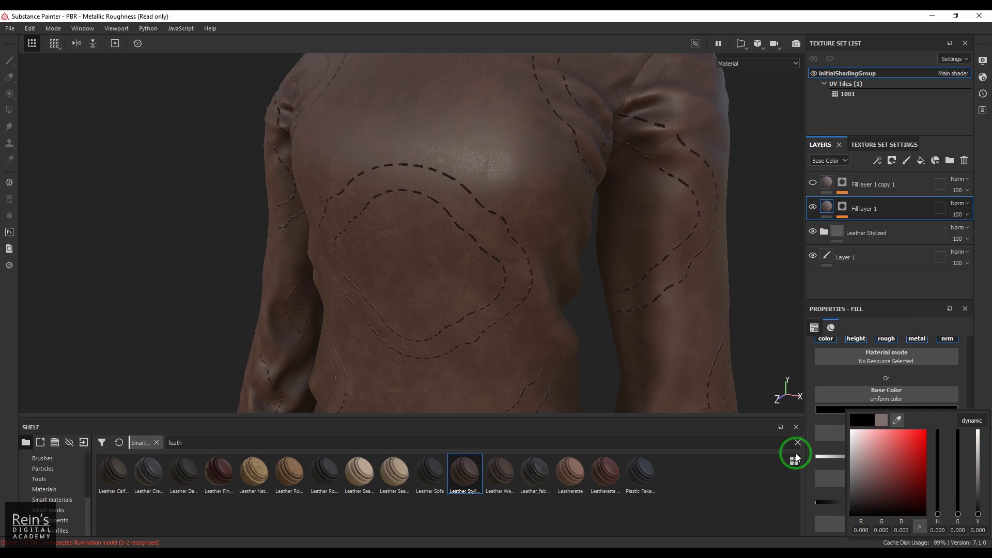
pyautogui.click(988, 245)
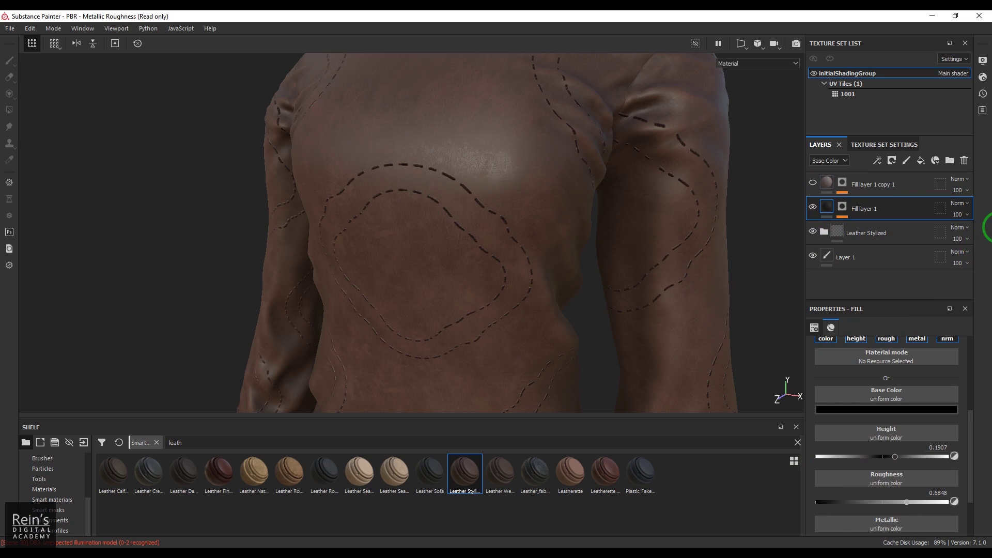
# Add a Blur filter above the Auto Stitcher in Fill layer 1's mask
pyautogui.click(854, 217)
pyautogui.click(842, 208)
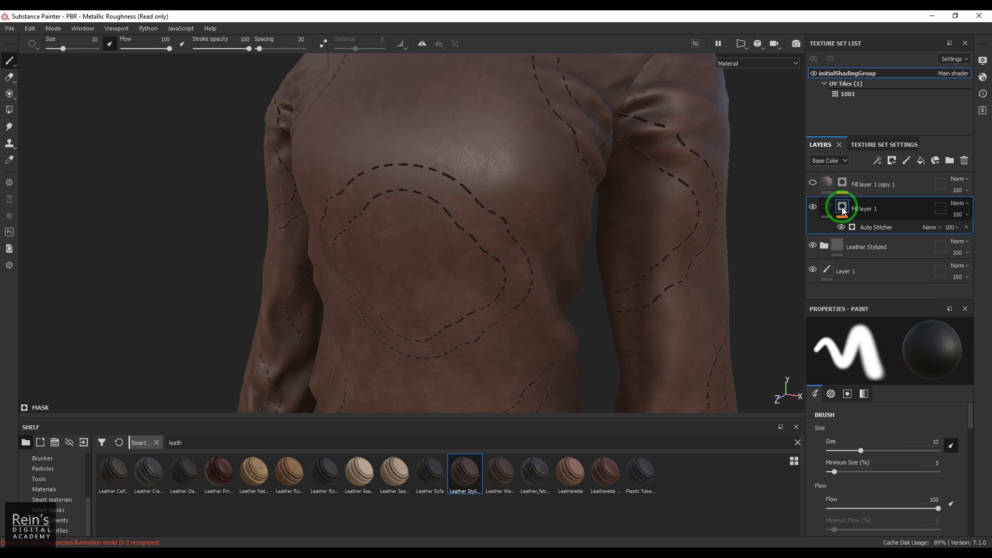
pyautogui.click(882, 228)
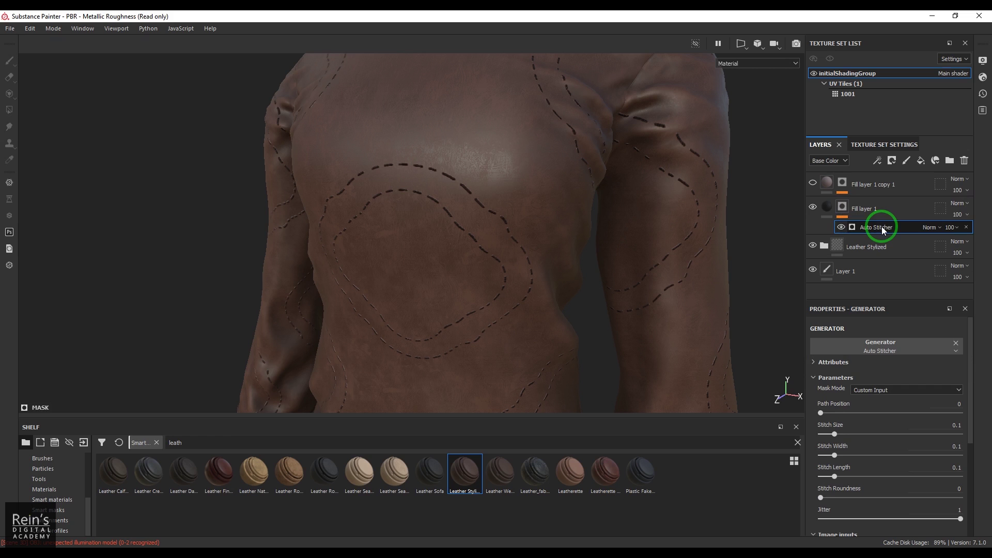
pyautogui.click(877, 160)
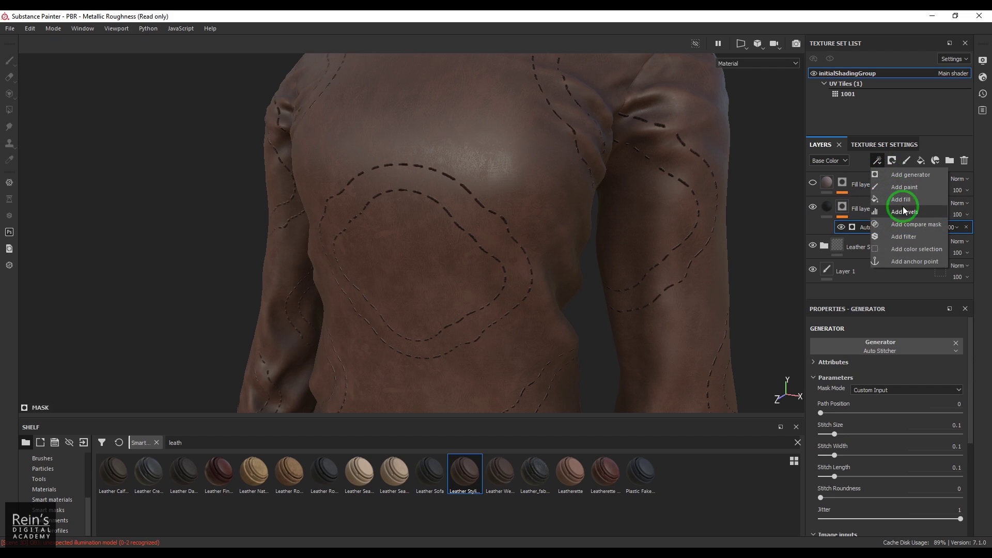
pyautogui.click(904, 237)
pyautogui.click(888, 345)
pyautogui.click(939, 425)
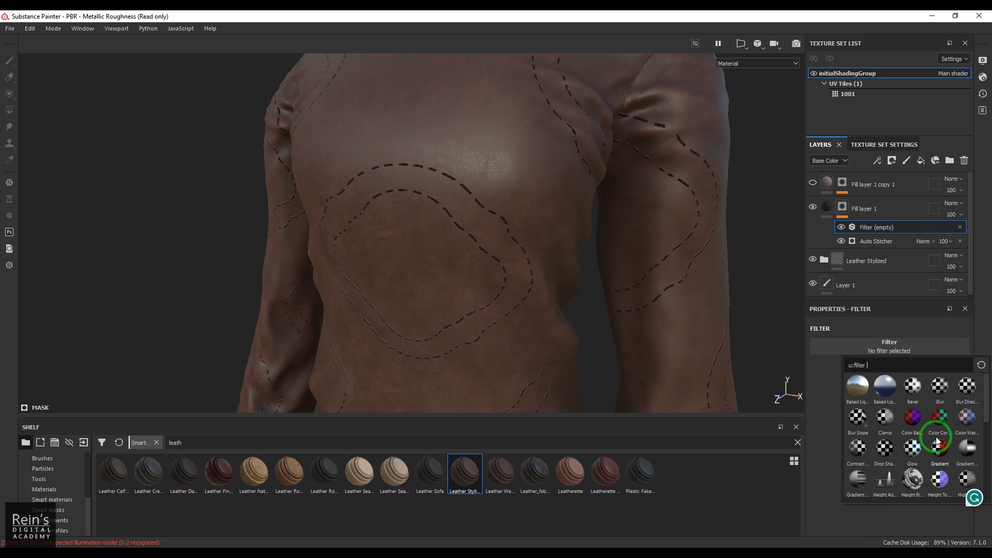
pyautogui.click(941, 387)
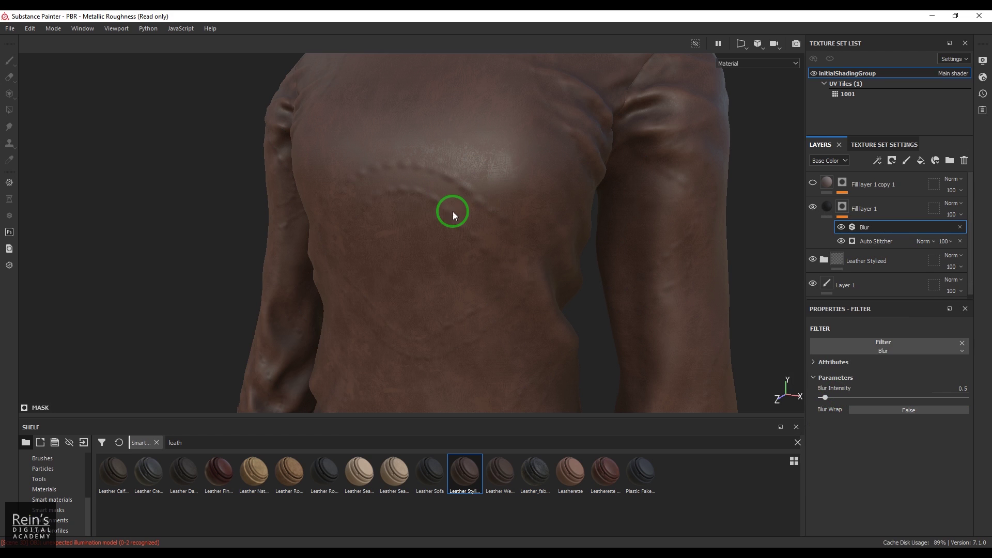
pyautogui.keyDown('alt'); pyautogui.moveTo(453, 227); pyautogui.dragTo(489, 201); pyautogui.keyUp('alt')
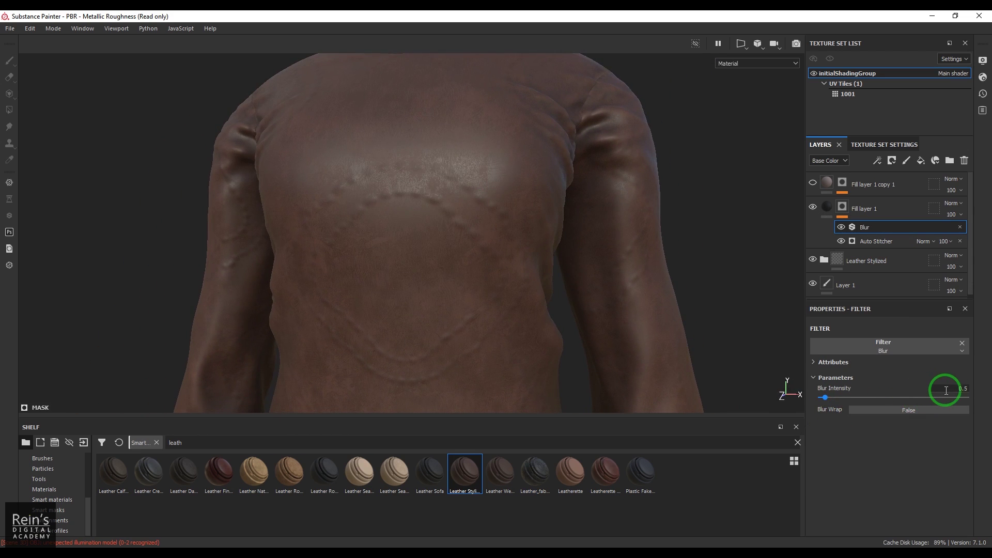
# Set Fill layer 1's Height to -0.1440 so the stitches sink in
pyautogui.click(827, 209)
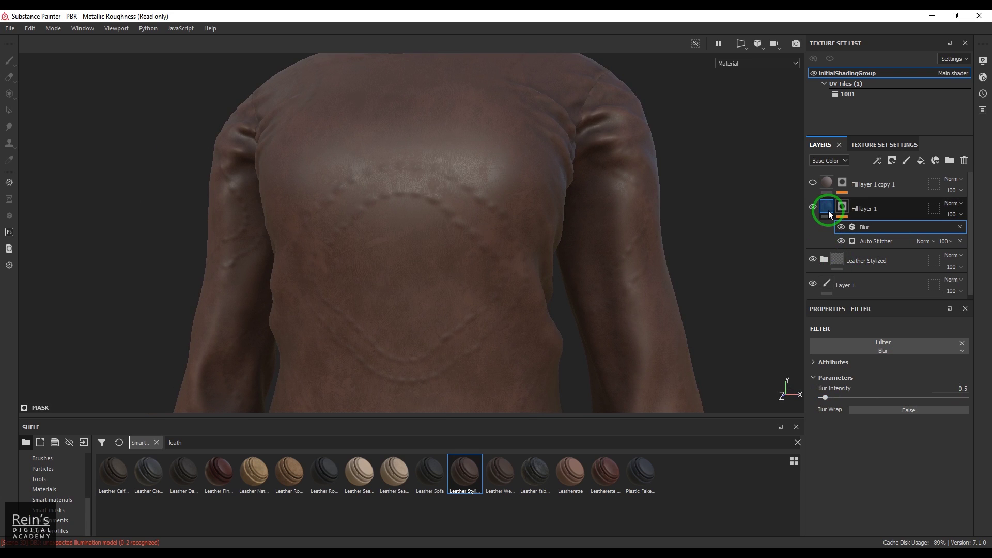
pyautogui.click(827, 208)
pyautogui.click(885, 459)
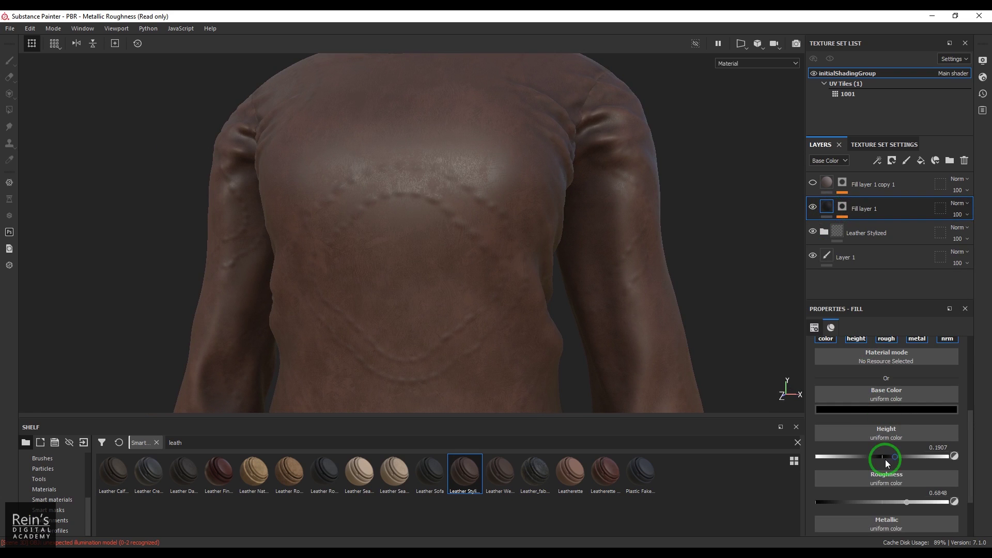
pyautogui.click(870, 458)
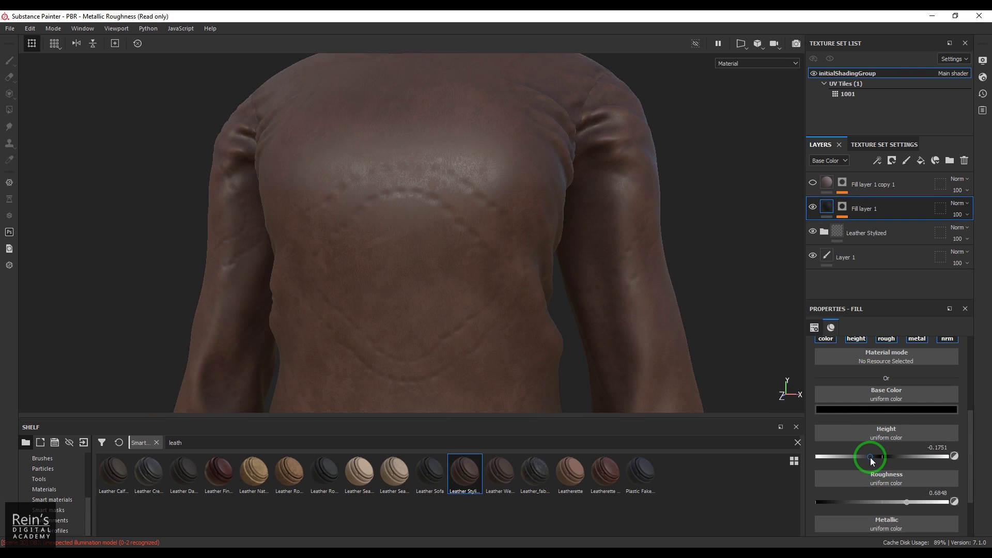
pyautogui.keyDown('alt'); pyautogui.moveTo(448, 238); pyautogui.dragTo(408, 230); pyautogui.keyUp('alt')
pyautogui.click(848, 457)
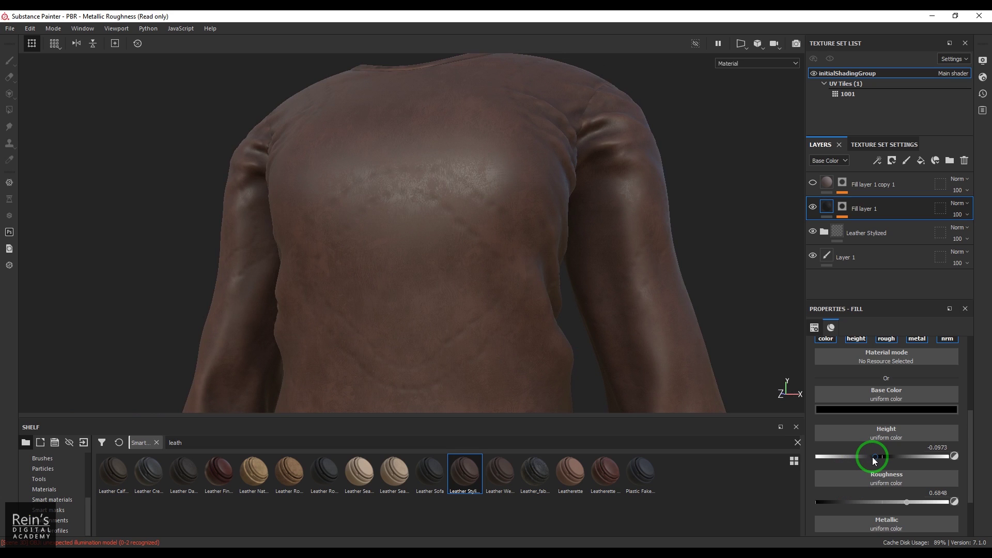
pyautogui.click(872, 456)
pyautogui.keyDown('alt'); pyautogui.moveTo(535, 273); pyautogui.dragTo(578, 261); pyautogui.keyUp('alt')
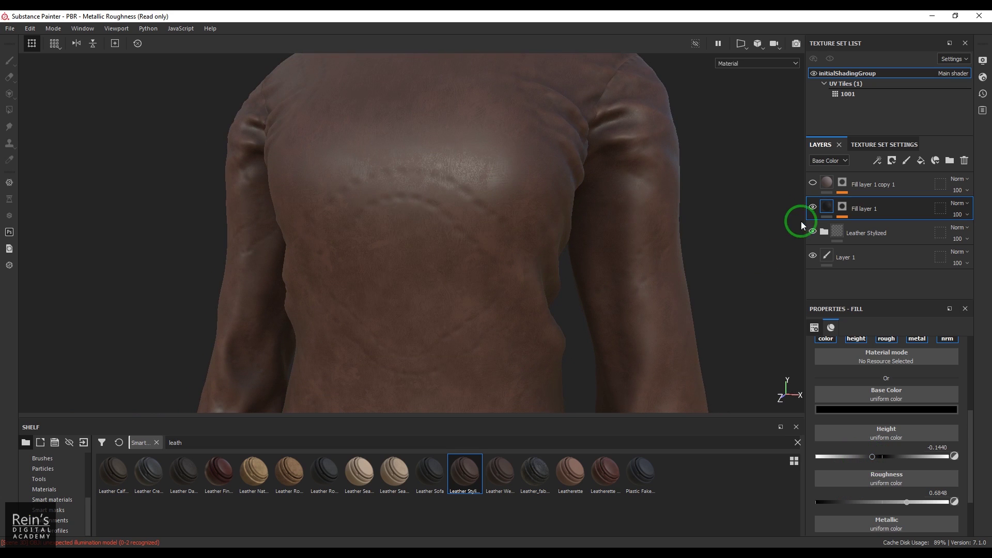
# Give Fill layer 1 copy 1's stitches a pale pink base colour and review them from several angles
pyautogui.keyDown('alt'); pyautogui.moveTo(463, 261); pyautogui.dragTo(430, 224); pyautogui.keyUp('alt')
pyautogui.click(824, 185)
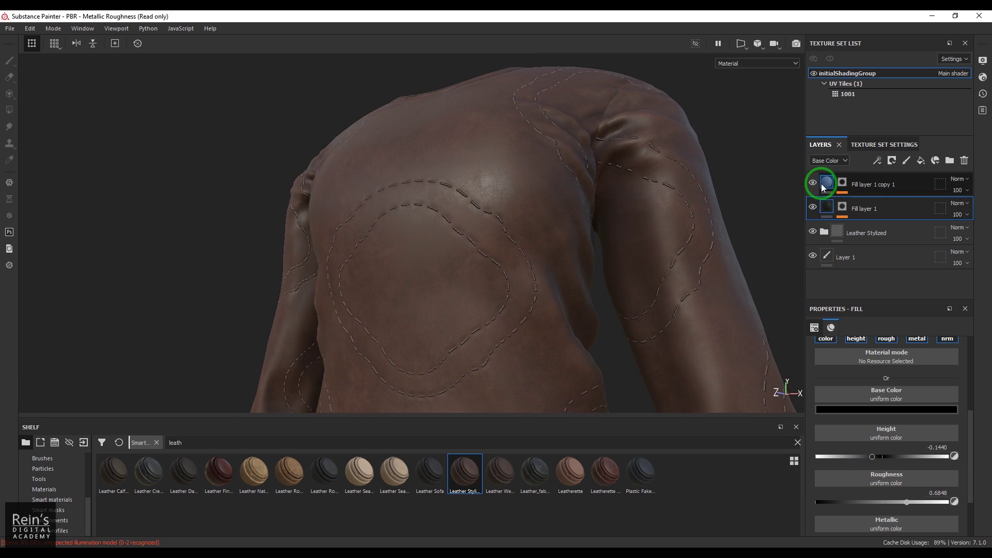
pyautogui.click(861, 411)
pyautogui.click(858, 461)
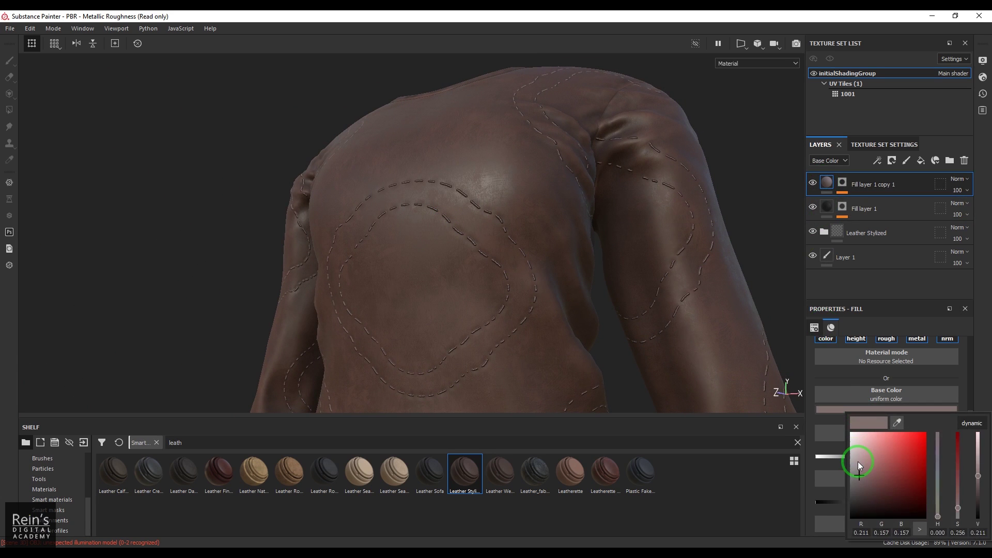
pyautogui.keyDown('alt'); pyautogui.moveTo(434, 228); pyautogui.dragTo(475, 252); pyautogui.keyUp('alt')
pyautogui.scroll(5, 476, 253)
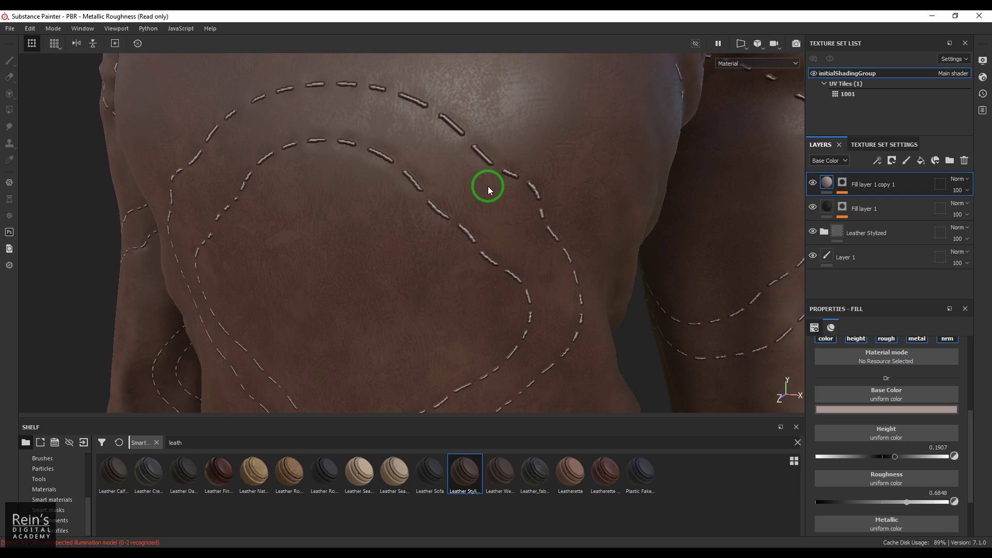
pyautogui.scroll(-6, 488, 186)
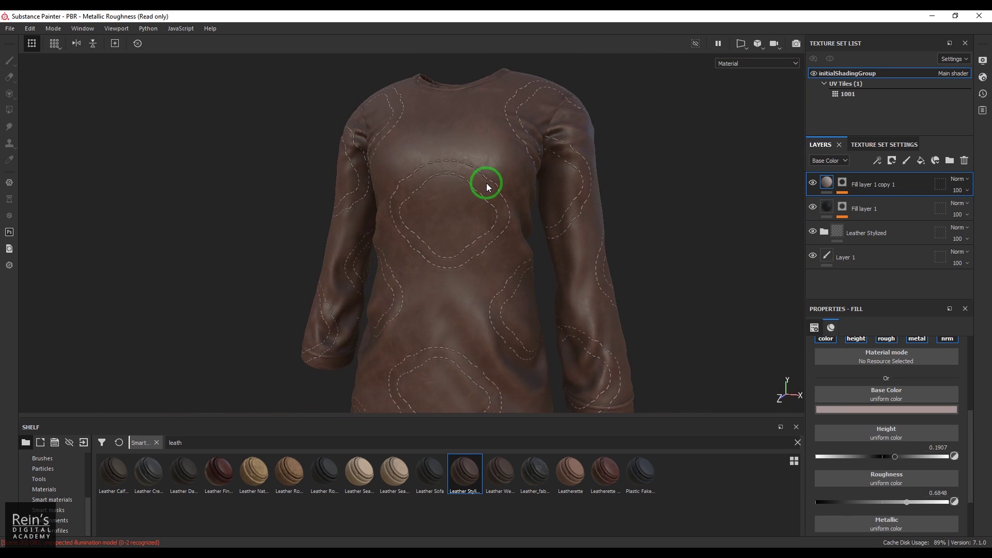
pyautogui.keyDown('alt'); pyautogui.moveTo(507, 290); pyautogui.dragTo(524, 253); pyautogui.keyUp('alt')
pyautogui.keyDown('alt'); pyautogui.moveTo(439, 234); pyautogui.dragTo(483, 256); pyautogui.keyUp('alt')
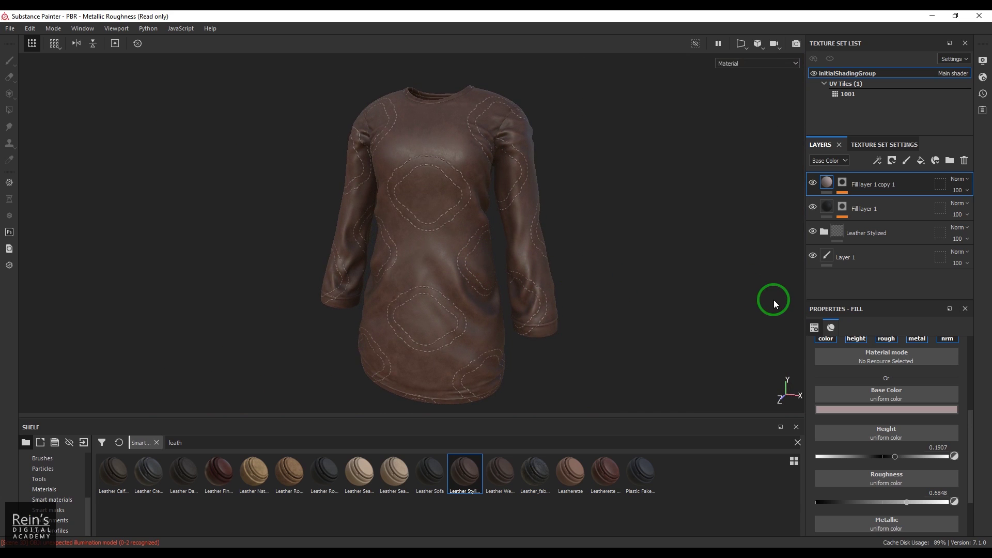
# Check Fill layer 1's Auto Stitcher mask mode, leaving it at Custom Input
pyautogui.click(840, 210)
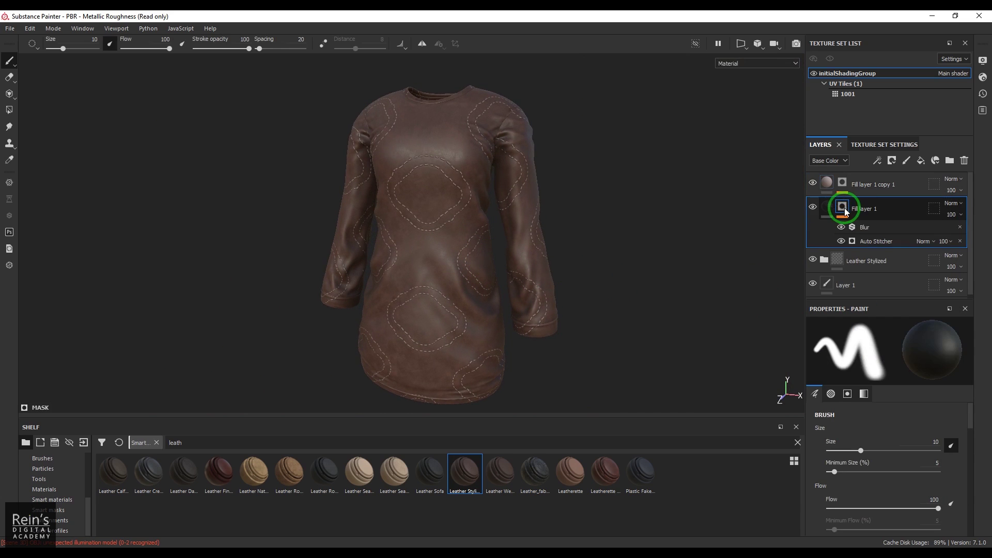
pyautogui.click(871, 242)
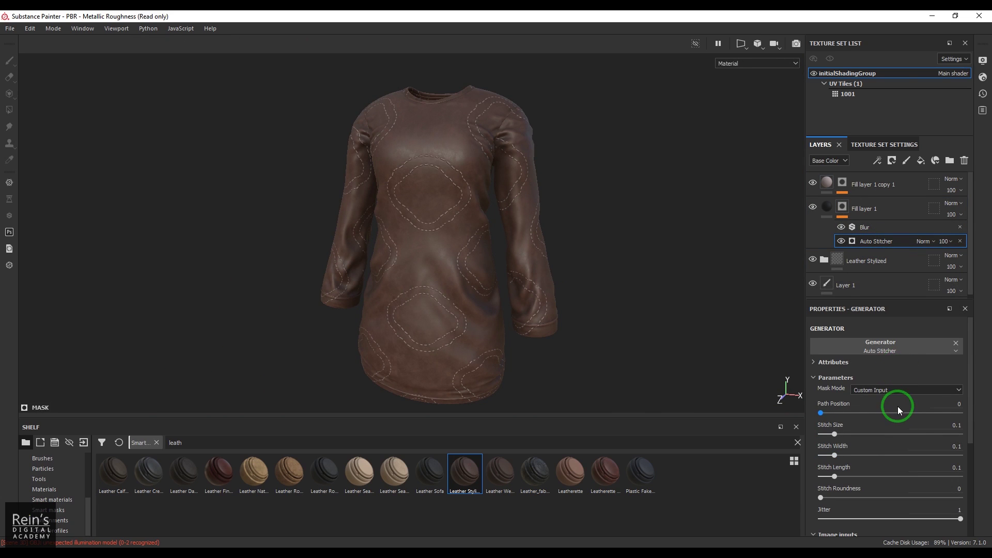
pyautogui.click(898, 388)
pyautogui.click(897, 399)
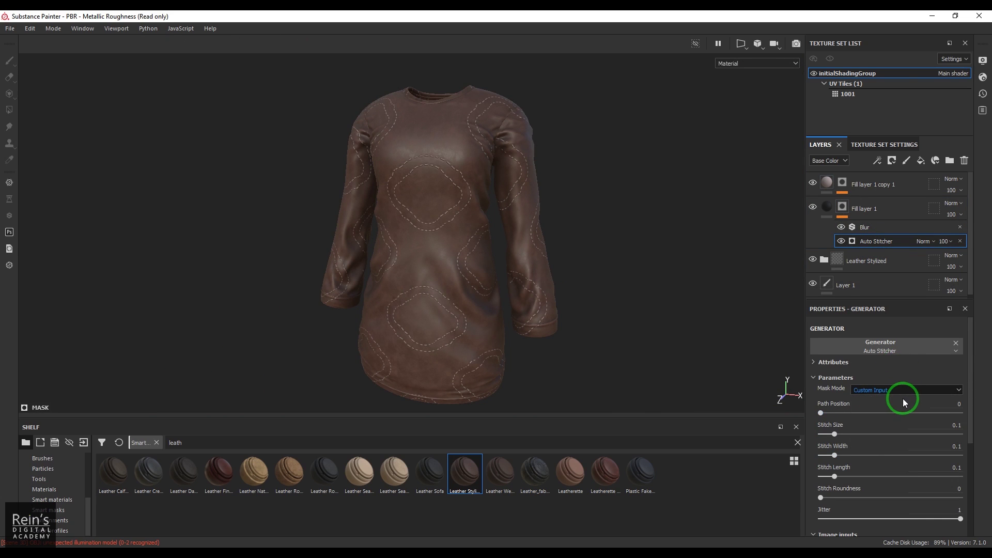
# Paste the Auto Stitcher into Fill layer 1 copy 1's mask and set its Mask Mode to UV Mask
pyautogui.click(842, 185)
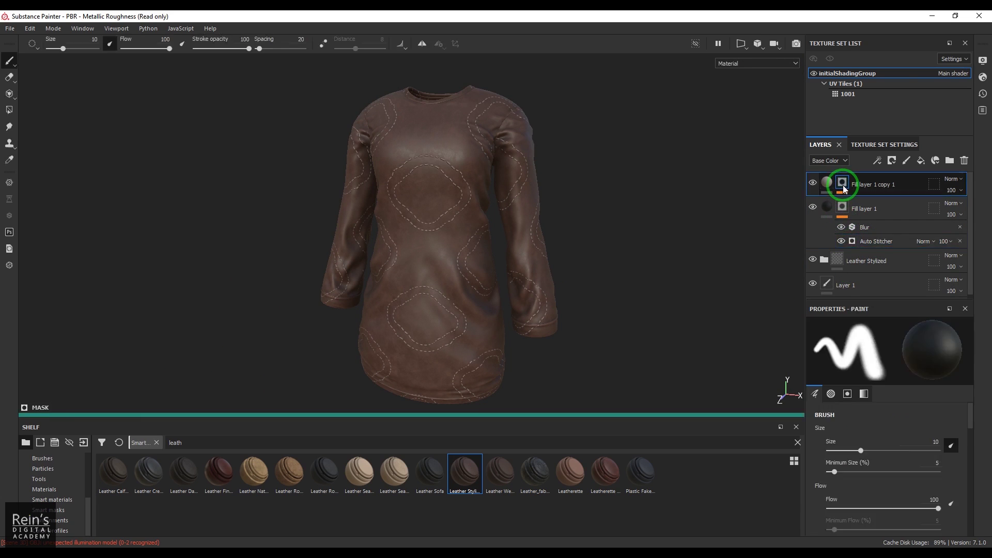
pyautogui.hotkey('ctrl', 'v')
pyautogui.click(873, 204)
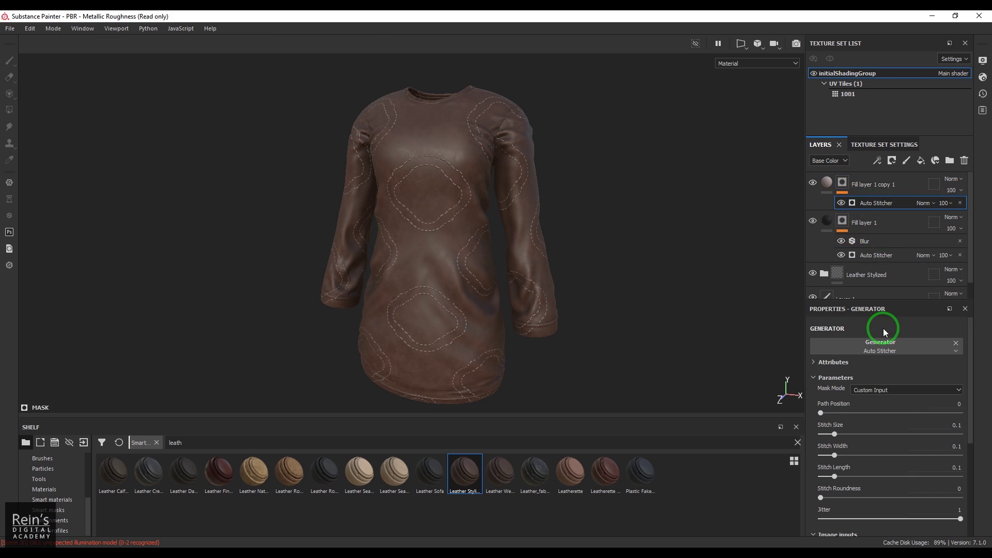
pyautogui.click(882, 392)
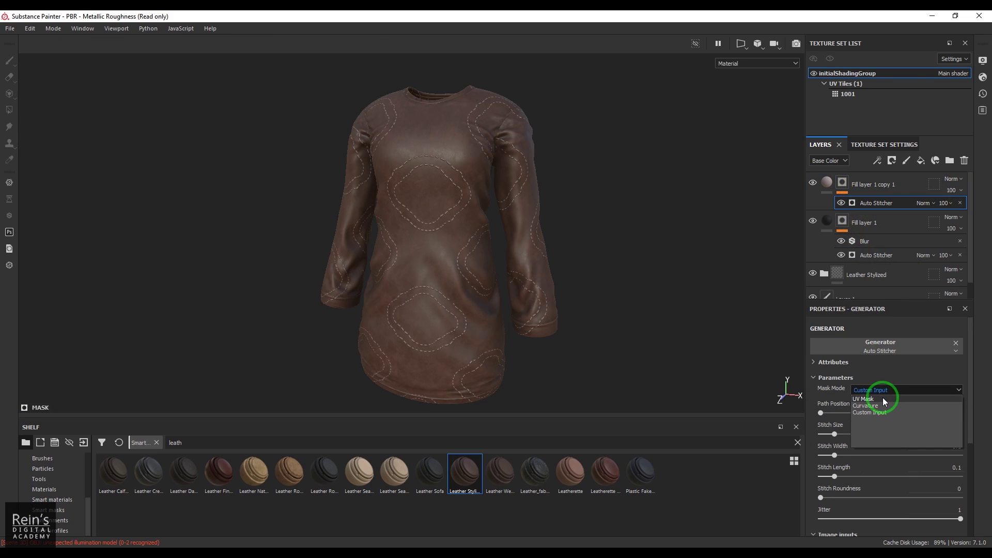
pyautogui.click(883, 402)
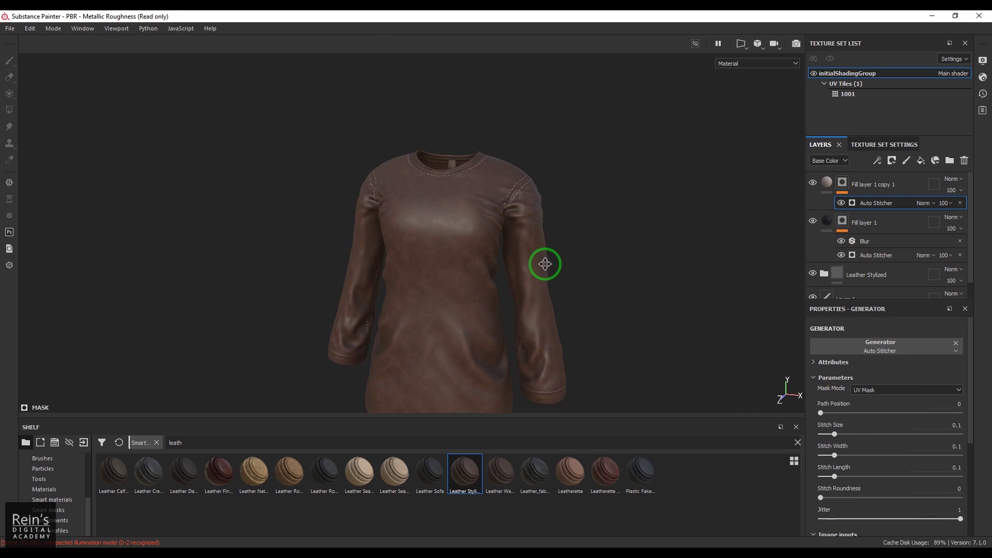
pyautogui.scroll(-2, 547, 246)
pyautogui.scroll(5, 550, 238)
# Inspect the shoulder and chest seams up close, then hide Fill layer 1 to compare stitches
pyautogui.keyDown('alt'); pyautogui.moveTo(553, 234); pyautogui.dragTo(582, 230); pyautogui.keyUp('alt')
pyautogui.scroll(2, 680, 203)
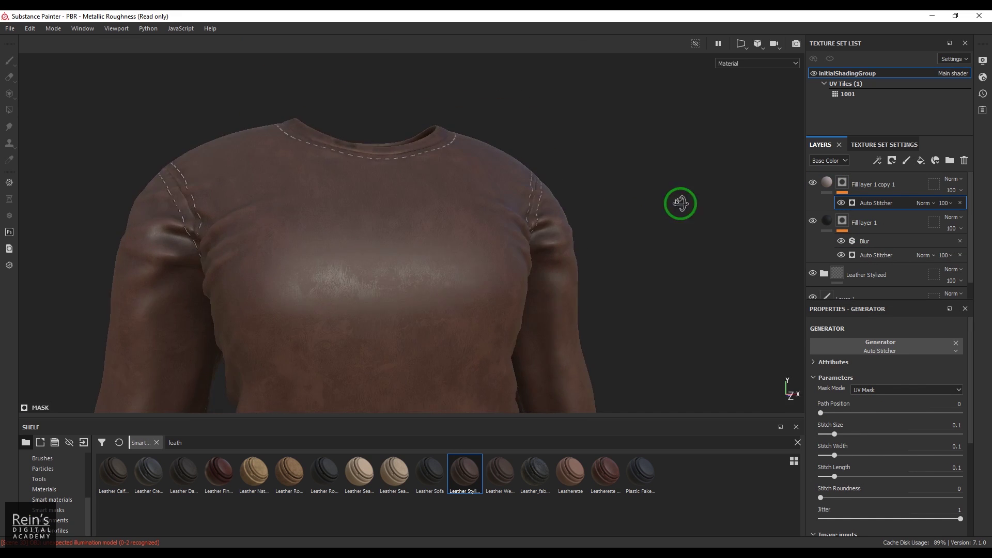
pyautogui.keyDown('alt'); pyautogui.moveTo(680, 203); pyautogui.dragTo(506, 317, button='middle'); pyautogui.keyUp('alt')
pyautogui.keyDown('alt'); pyautogui.moveTo(506, 318); pyautogui.dragTo(531, 272); pyautogui.keyUp('alt')
pyautogui.keyDown('alt'); pyautogui.moveTo(532, 272); pyautogui.dragTo(645, 348, button='right'); pyautogui.keyUp('alt')
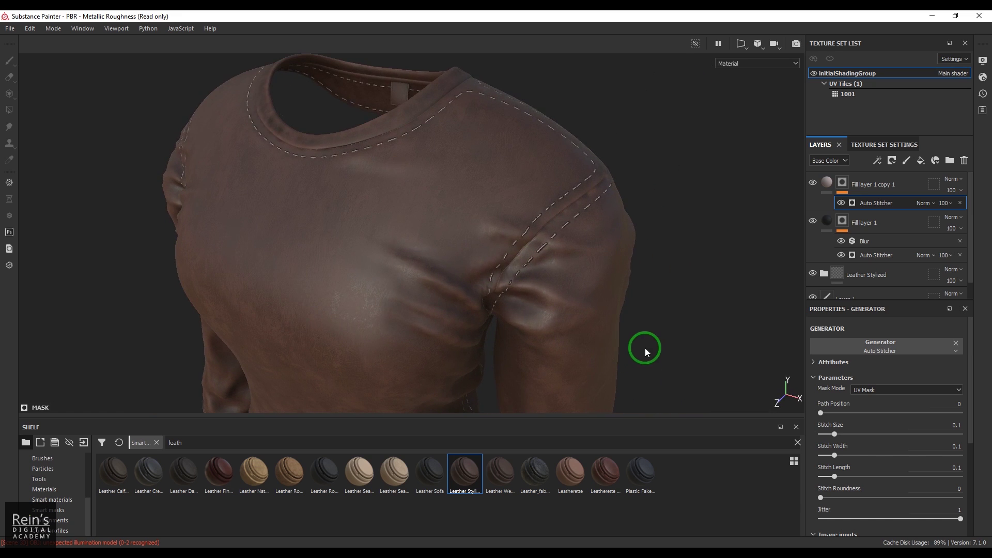
pyautogui.scroll(5, 498, 263)
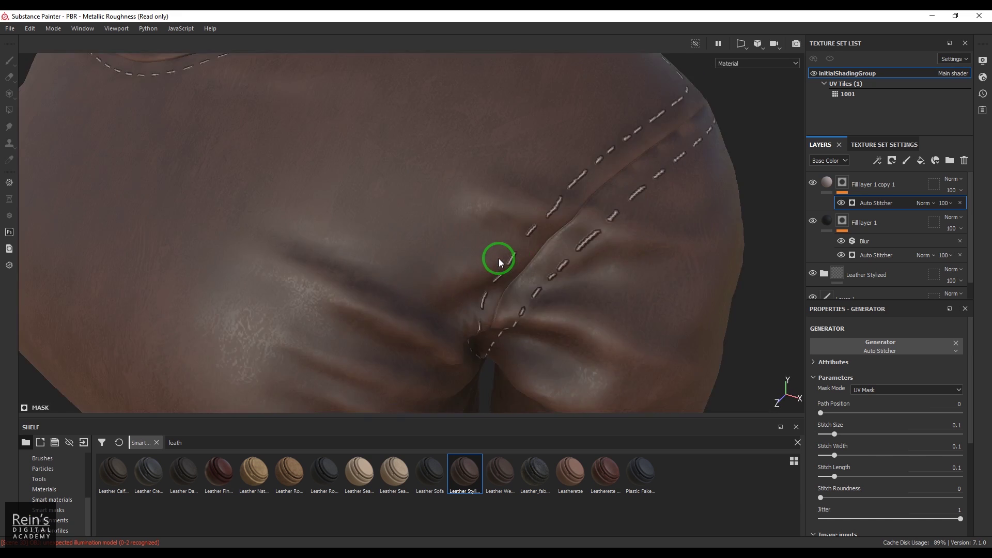
pyautogui.scroll(-3, 499, 259)
pyautogui.scroll(3, 498, 258)
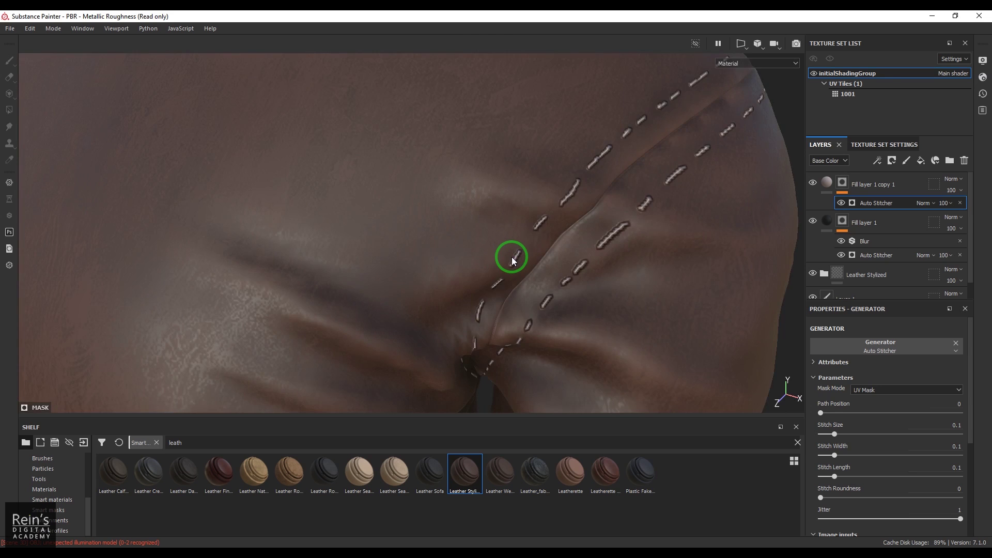
pyautogui.scroll(-2, 512, 256)
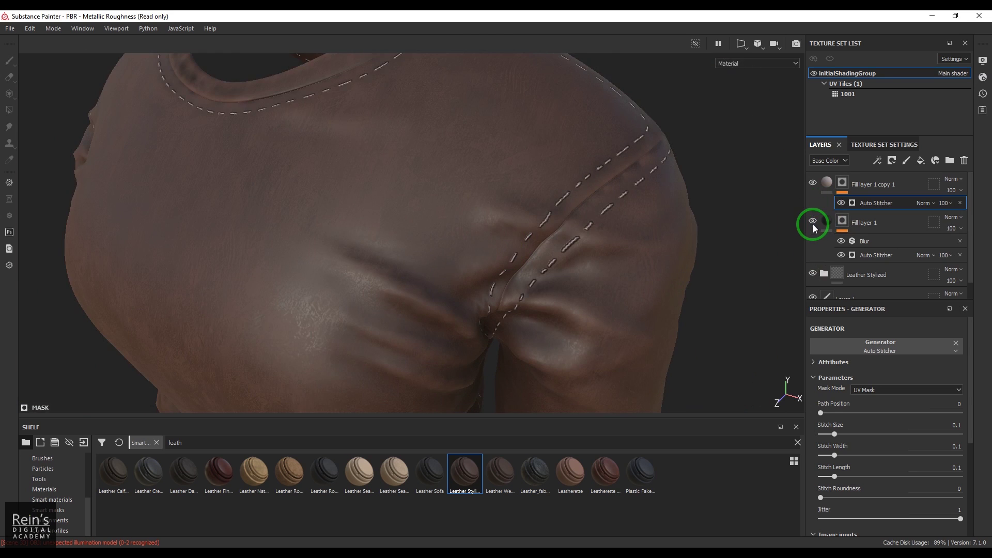
pyautogui.click(836, 189)
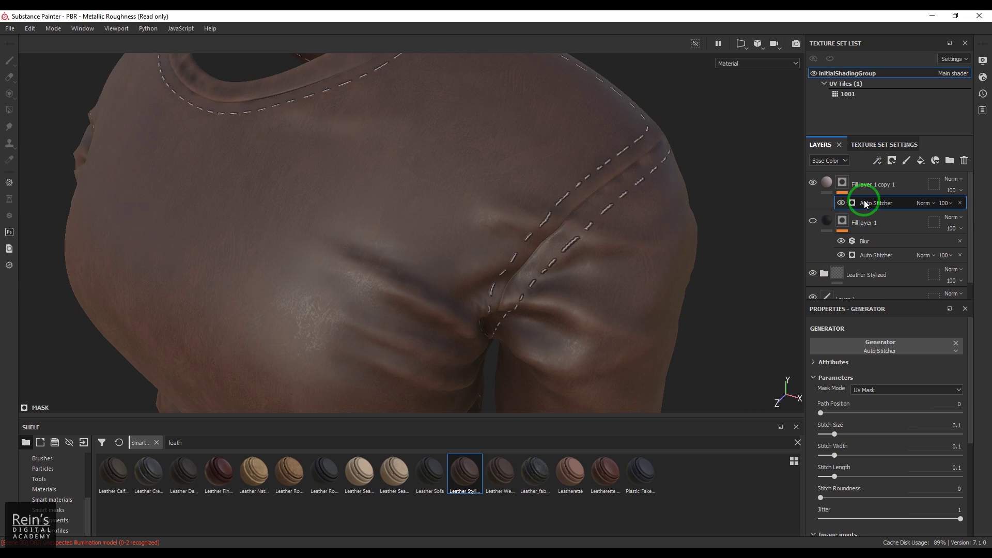
# Add a Paint effect to Fill layer 1 copy 1's mask and view the mask on its own
pyautogui.click(872, 185)
pyautogui.click(877, 160)
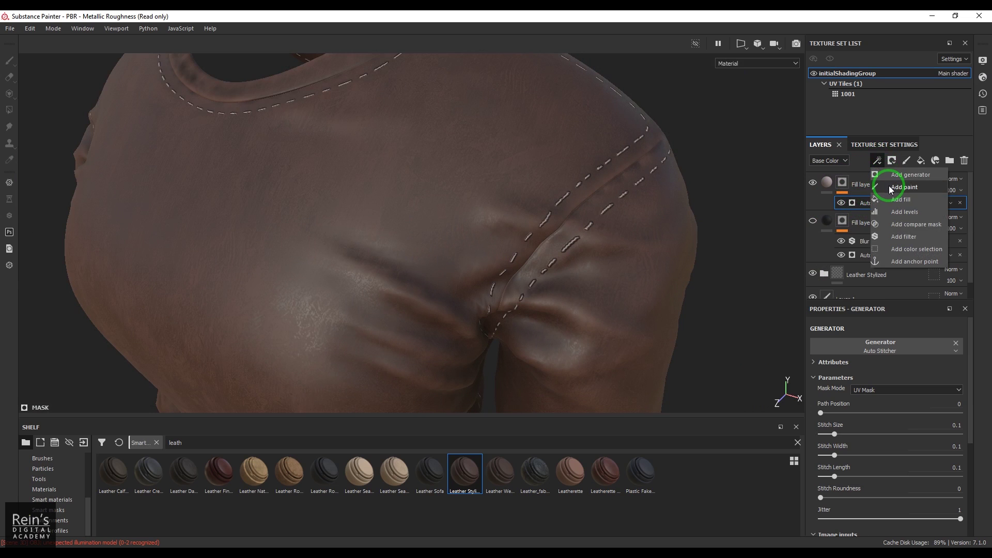
pyautogui.click(889, 187)
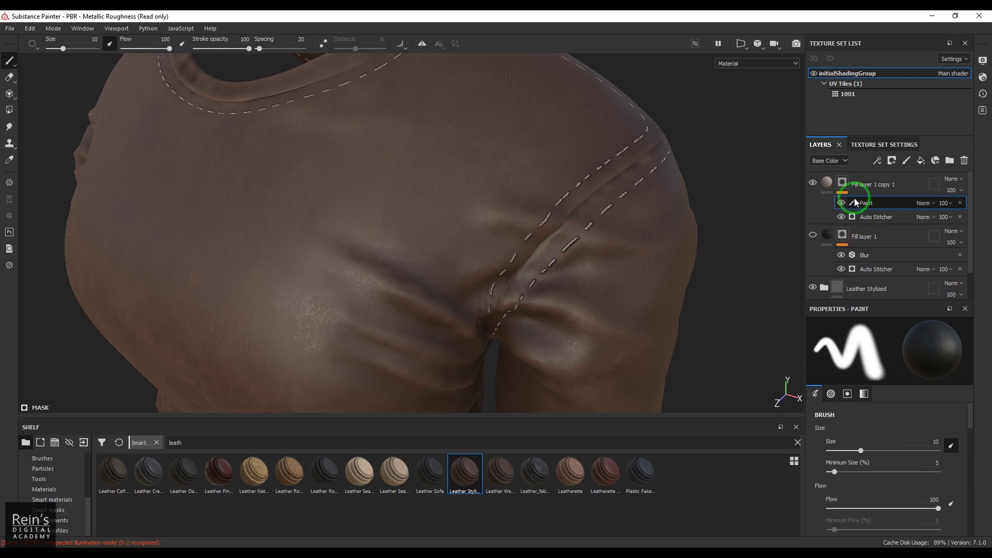
pyautogui.click(842, 184)
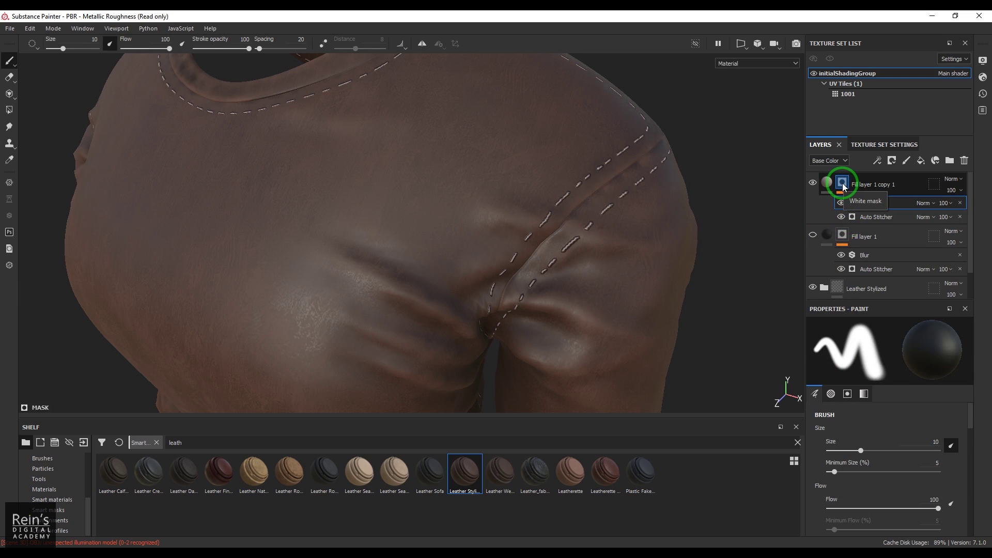
pyautogui.keyDown('alt'); pyautogui.click(842, 184); pyautogui.keyUp('alt')
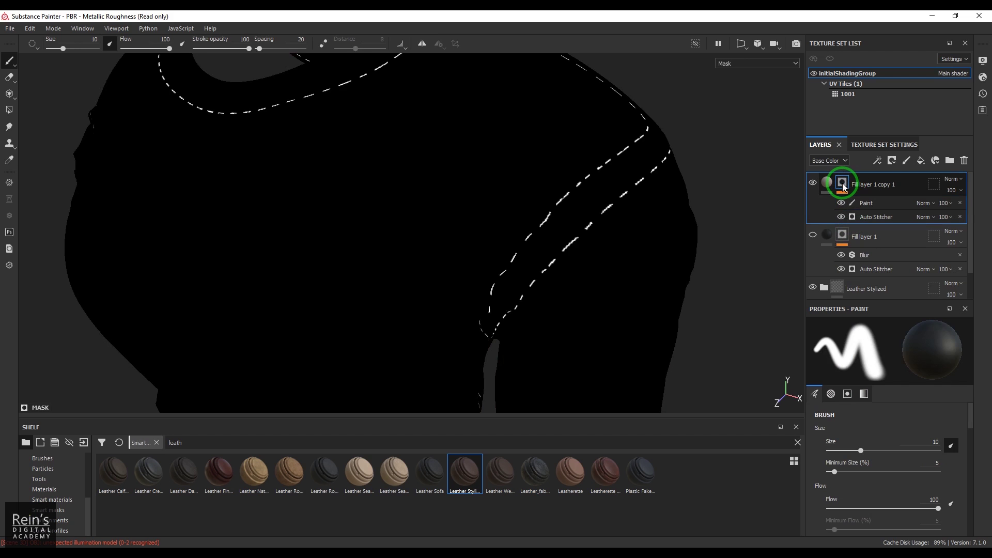
# Paint black over several stitch dashes along the upper and lower seams
pyautogui.moveTo(558, 195); pyautogui.dragTo(573, 180)
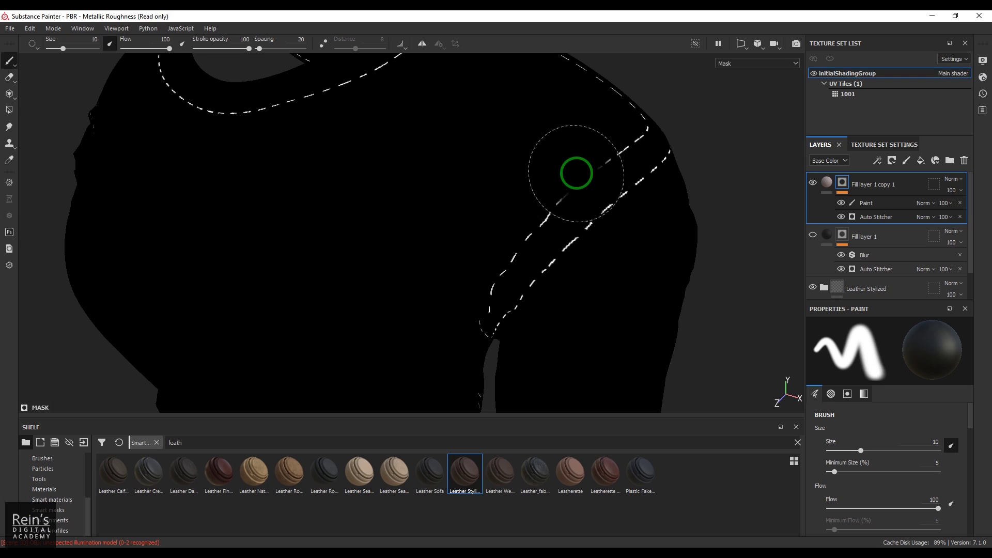
pyautogui.moveTo(687, 144); pyautogui.dragTo(612, 199)
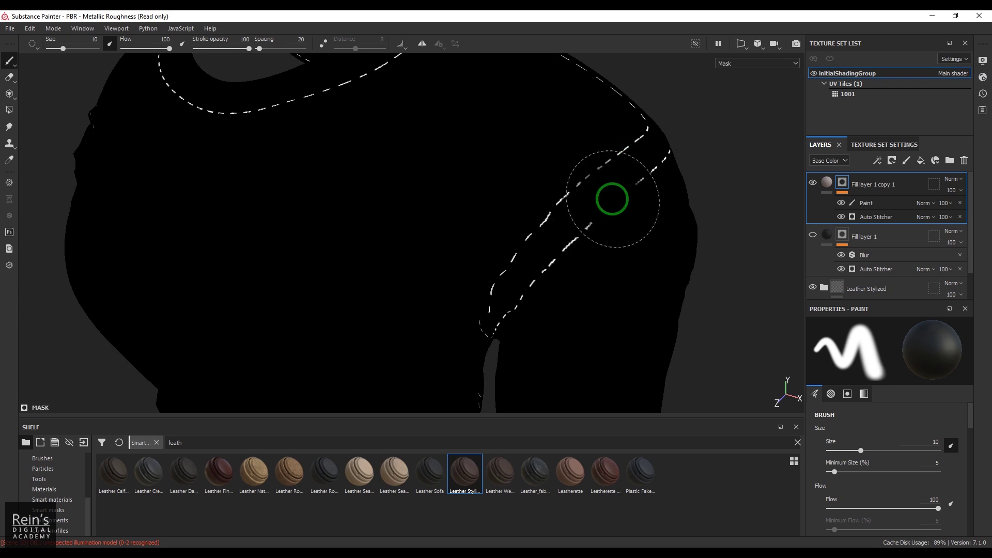
pyautogui.click(873, 203)
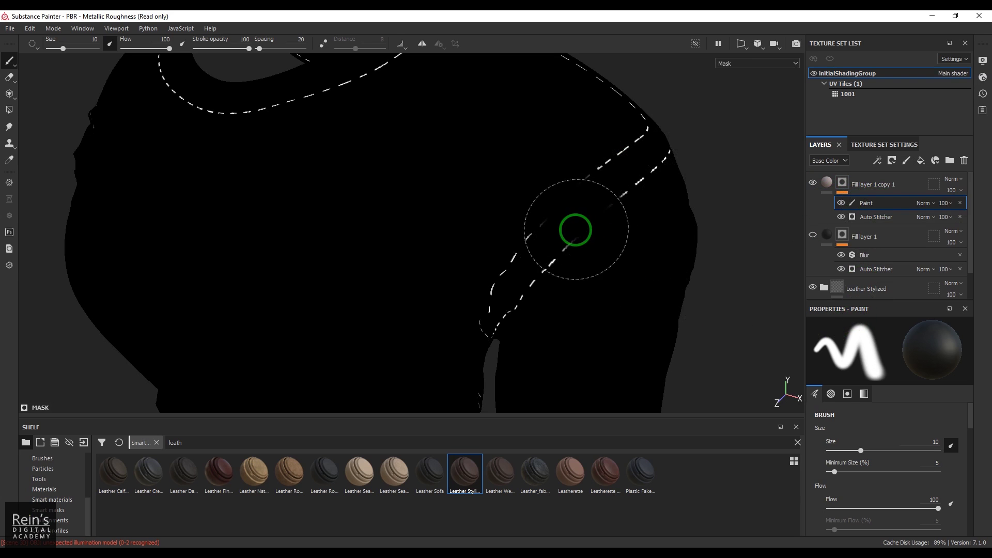
pyautogui.moveTo(575, 230)
pyautogui.mouseDown()
pyautogui.moveTo(556, 202)
pyautogui.moveTo(576, 222)
pyautogui.mouseUp()
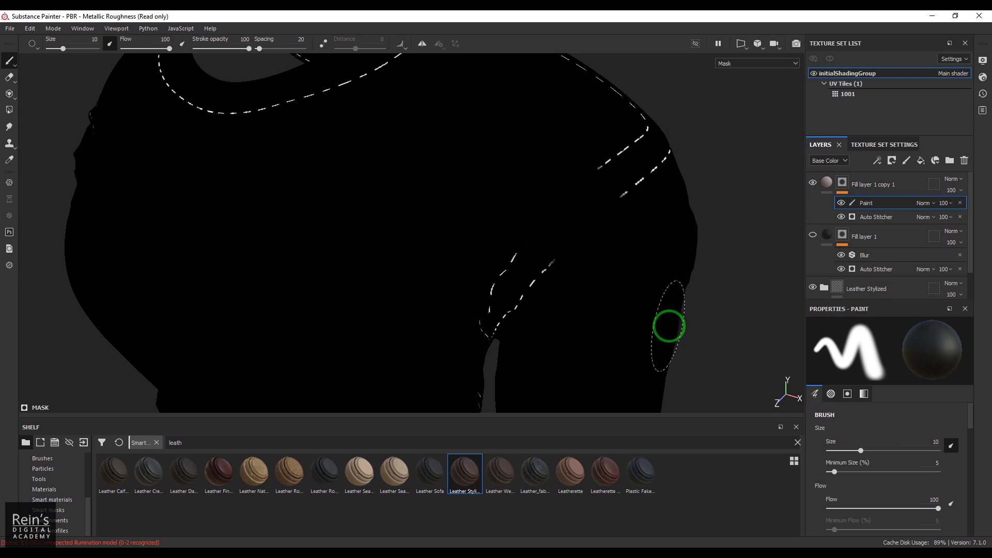
# Back in material view, erase more stitches on the upper-right seam and check Fill layer 1's Blur filter
pyautogui.click(827, 183)
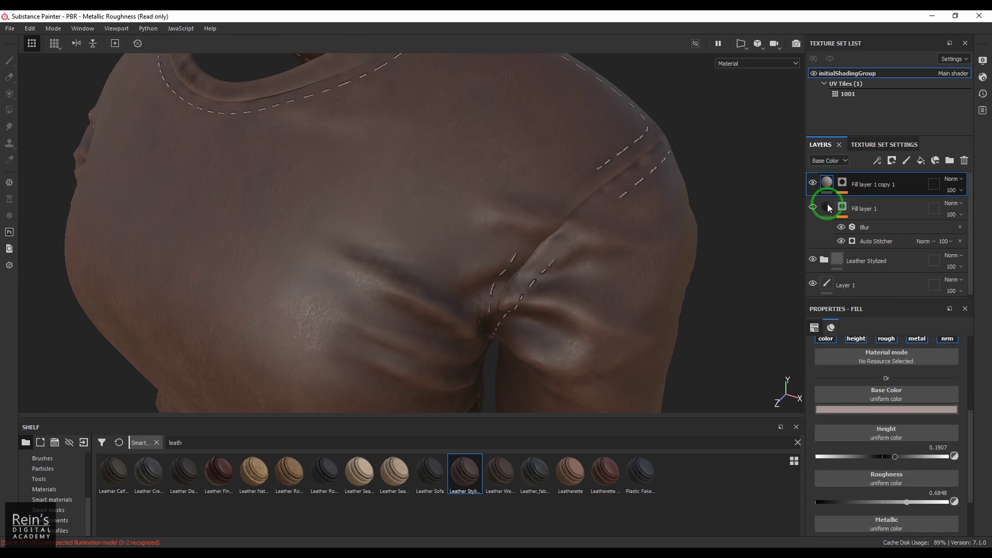
pyautogui.moveTo(613, 284)
pyautogui.keyDown('alt'); pyautogui.mouseDown()
pyautogui.moveTo(609, 271)
pyautogui.moveTo(656, 273)
pyautogui.moveTo(483, 248)
pyautogui.moveTo(496, 274)
pyautogui.moveTo(650, 183)
pyautogui.mouseUp(); pyautogui.keyUp('alt')
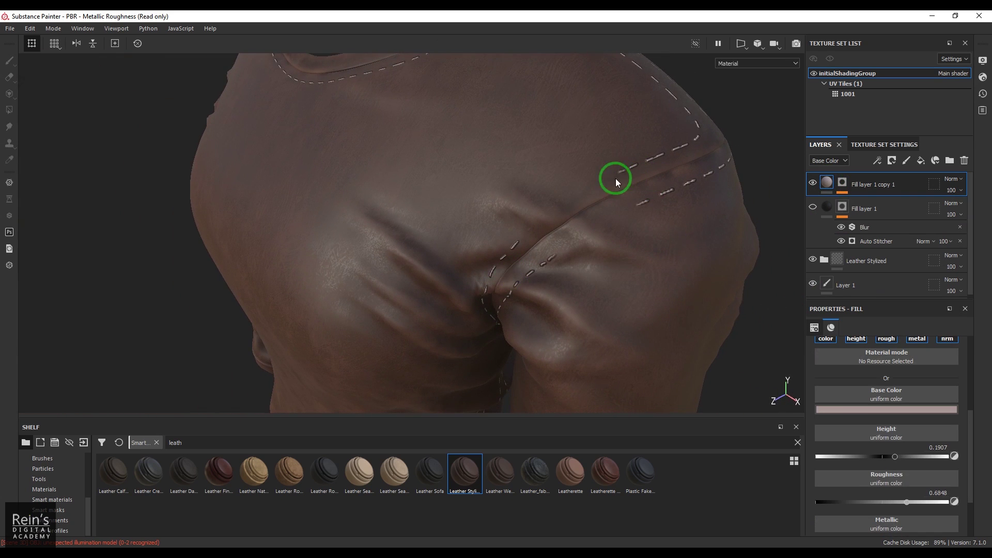
pyautogui.click(862, 204)
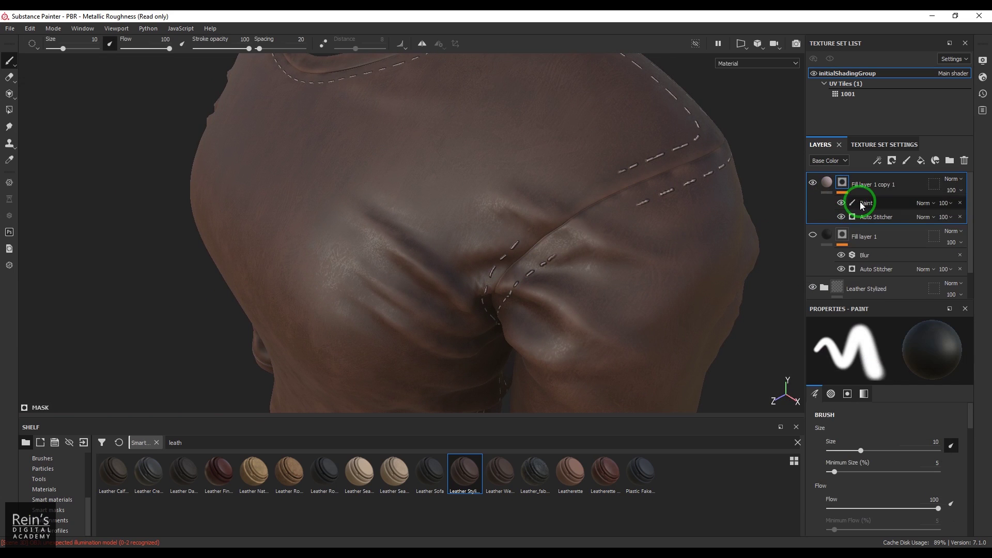
pyautogui.moveTo(647, 212)
pyautogui.mouseDown()
pyautogui.moveTo(629, 185)
pyautogui.moveTo(650, 203)
pyautogui.moveTo(652, 168)
pyautogui.mouseUp()
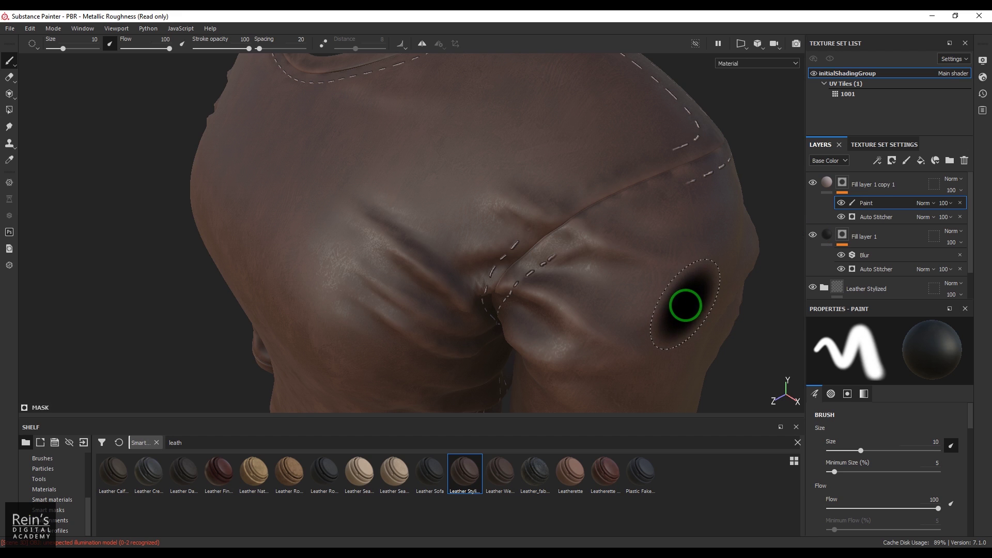
pyautogui.moveTo(587, 290)
pyautogui.keyDown('alt'); pyautogui.mouseDown()
pyautogui.moveTo(622, 305)
pyautogui.moveTo(327, 288)
pyautogui.moveTo(448, 297)
pyautogui.moveTo(525, 277)
pyautogui.mouseUp(); pyautogui.keyUp('alt')
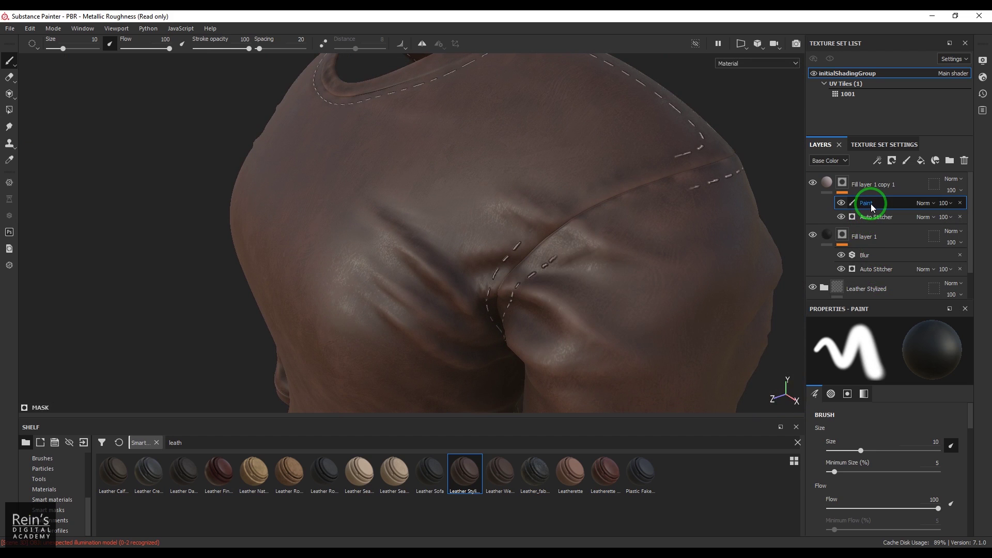
pyautogui.click(875, 255)
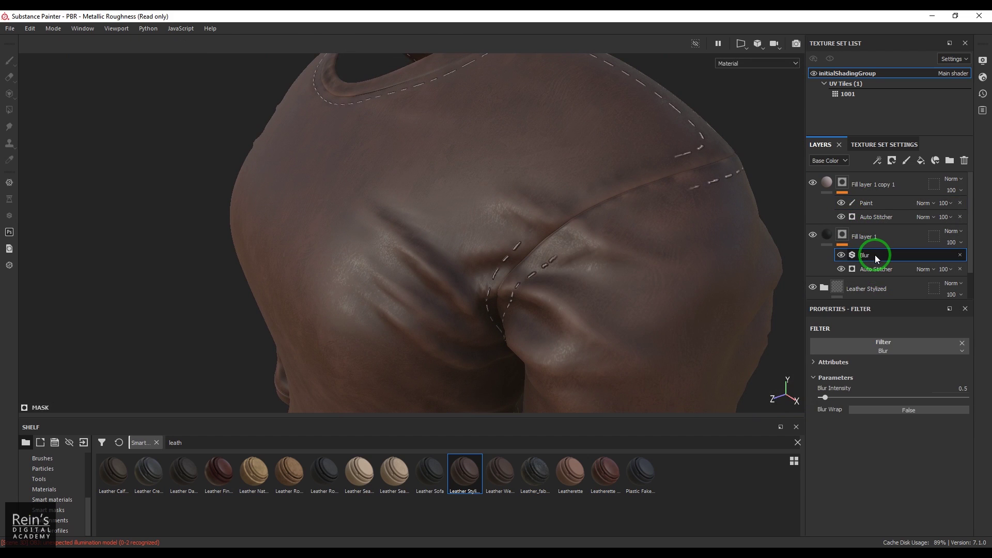
# Add a Paint effect above Fill layer 1's Auto Stitcher and paint out the stitches at the central fold
pyautogui.click(878, 269)
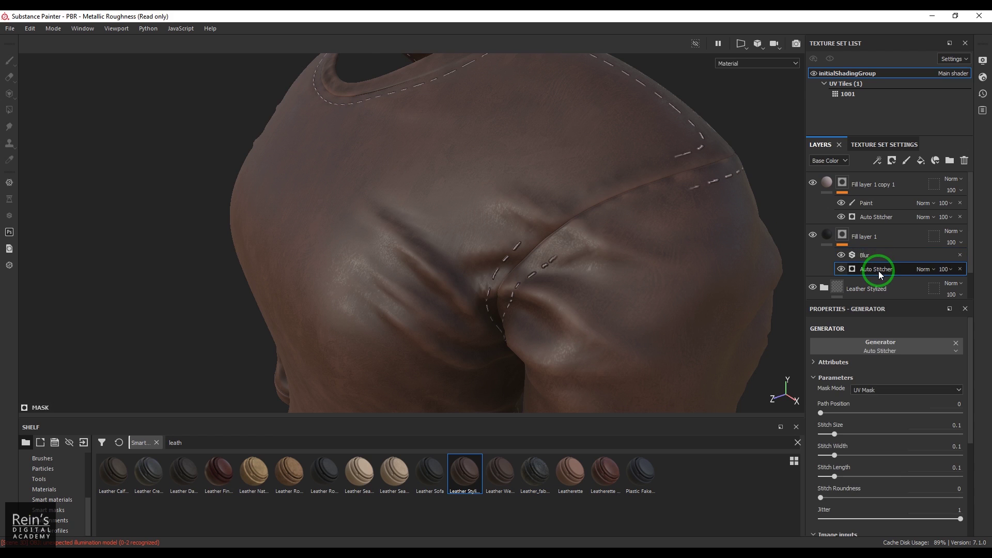
pyautogui.rightClick(878, 270)
pyautogui.click(897, 245)
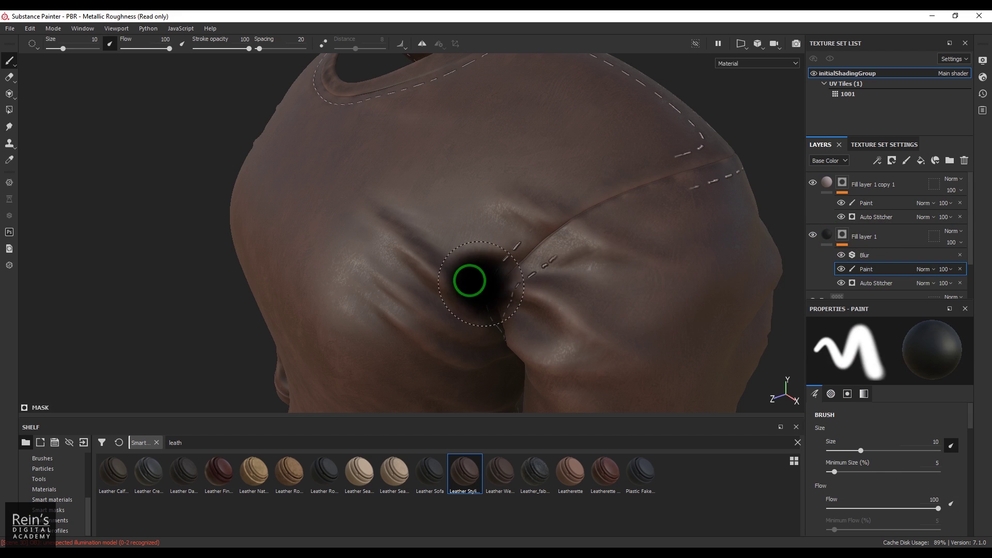
pyautogui.moveTo(467, 281)
pyautogui.keyDown('alt'); pyautogui.mouseDown()
pyautogui.moveTo(625, 288)
pyautogui.moveTo(604, 181)
pyautogui.moveTo(534, 166)
pyautogui.moveTo(798, 273)
pyautogui.mouseUp(); pyautogui.keyUp('alt')
pyautogui.scroll(-5, 587, 290)
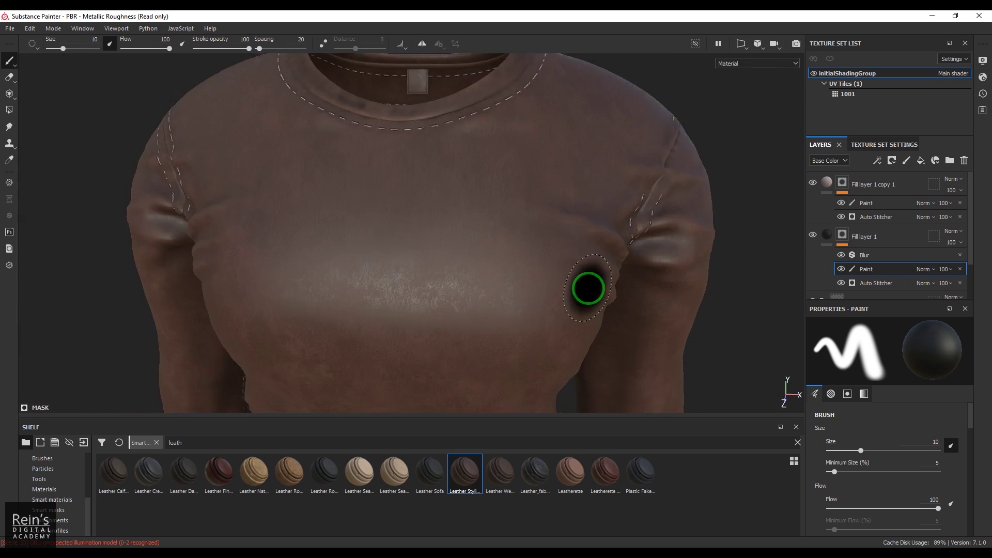
pyautogui.click(827, 185)
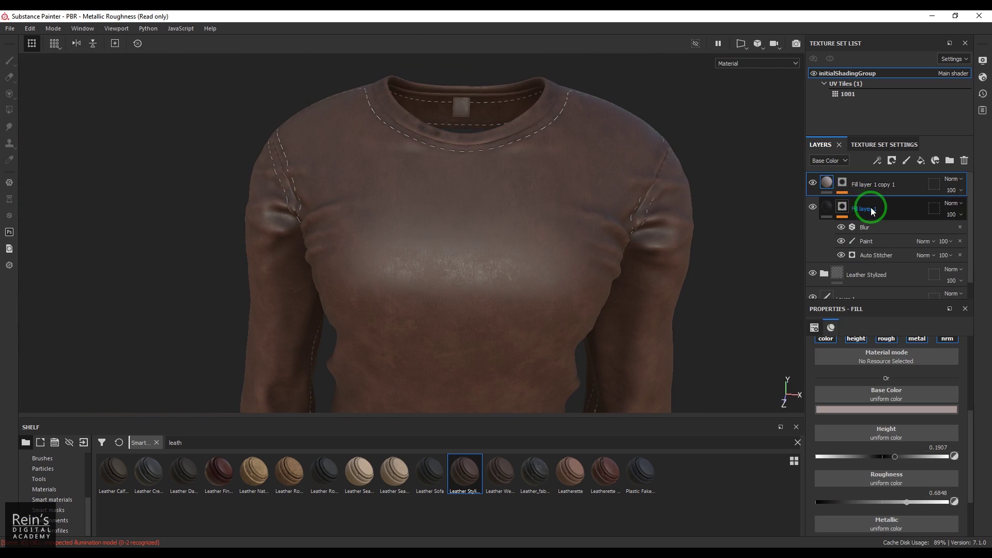
# Select Fill layer 1 copy 1's Paint effect and load the Paint Roller brush by searching the shelf for 'stitc'
pyautogui.click(841, 184)
pyautogui.click(879, 205)
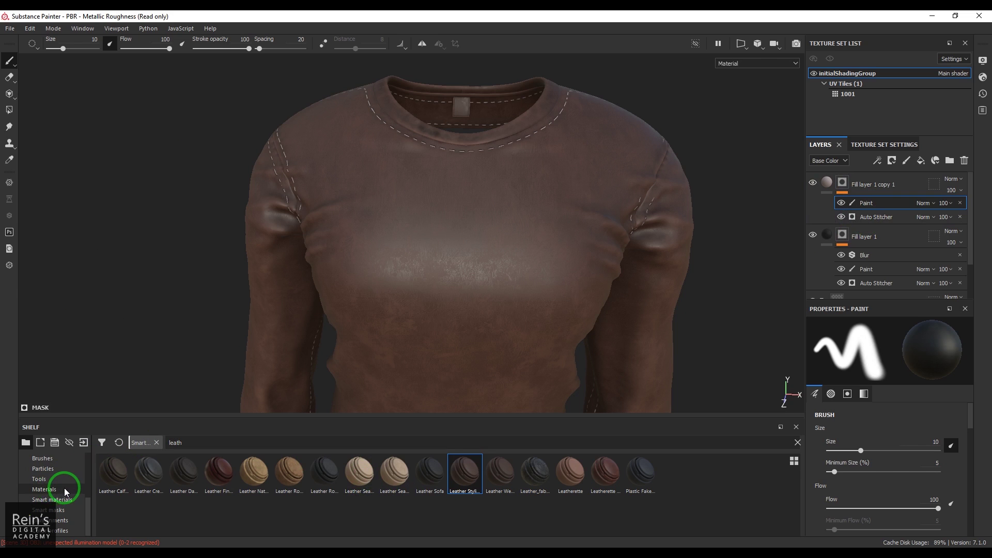
pyautogui.scroll(3, 65, 491)
pyautogui.scroll(-1, 64, 489)
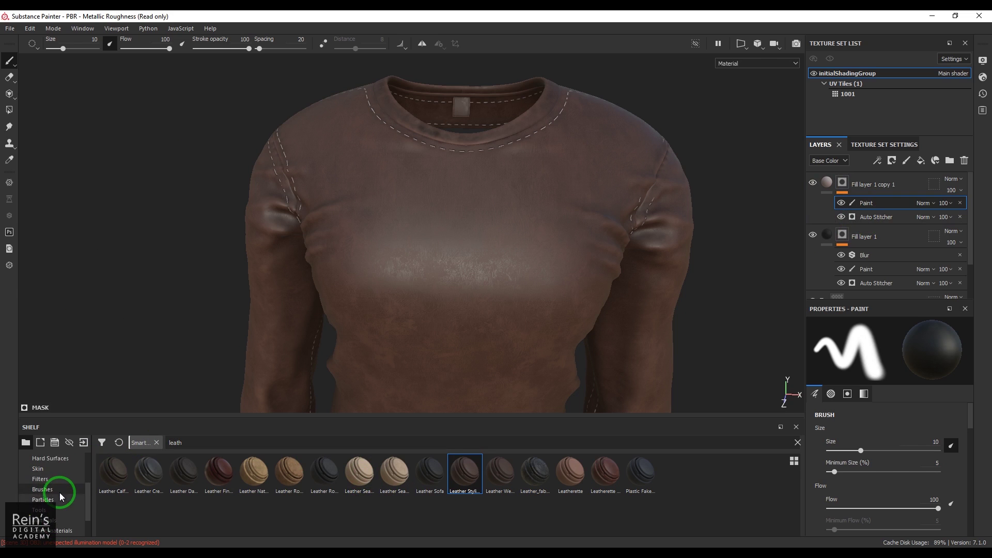
pyautogui.click(62, 490)
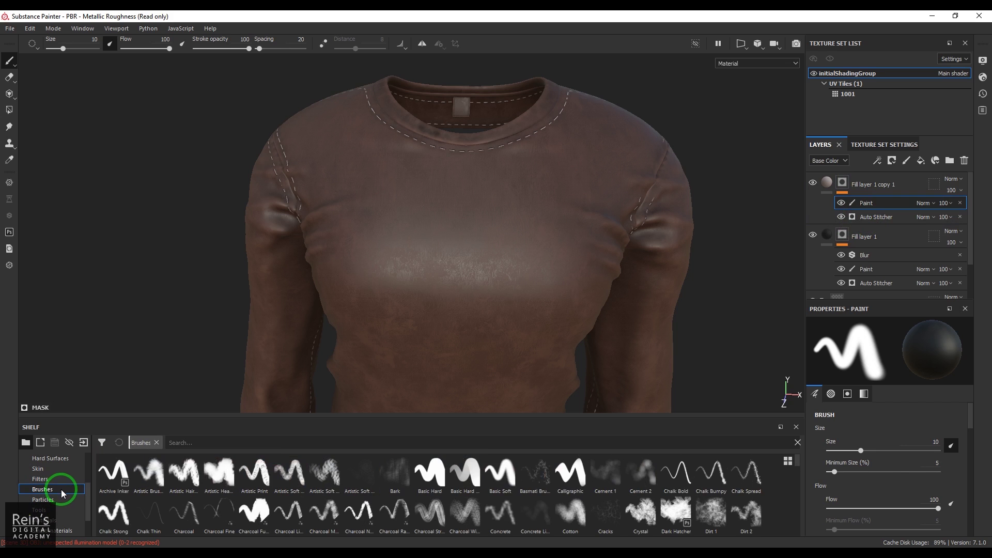
pyautogui.click(256, 442)
pyautogui.write('st')
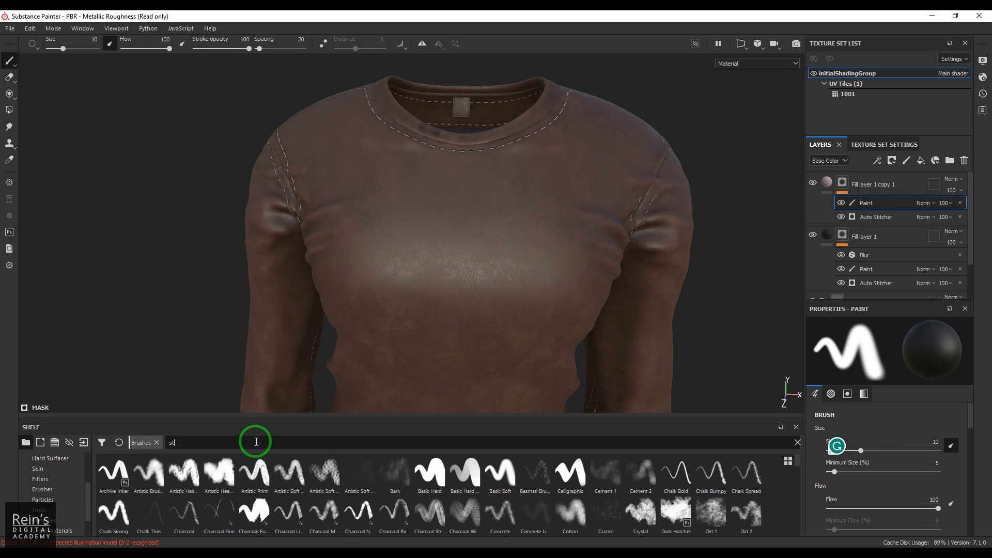
pyautogui.write('itc')
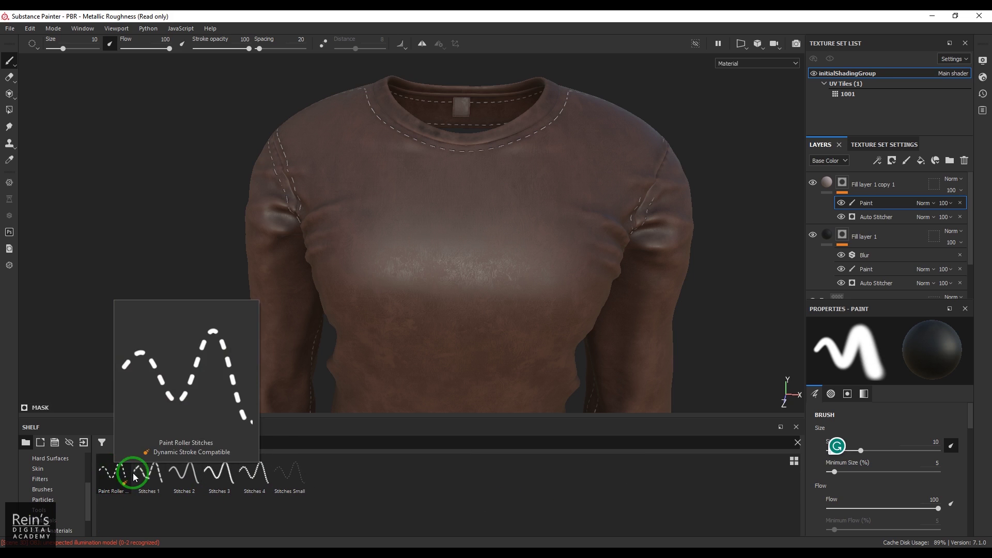
pyautogui.moveTo(145, 478)
pyautogui.click(109, 471)
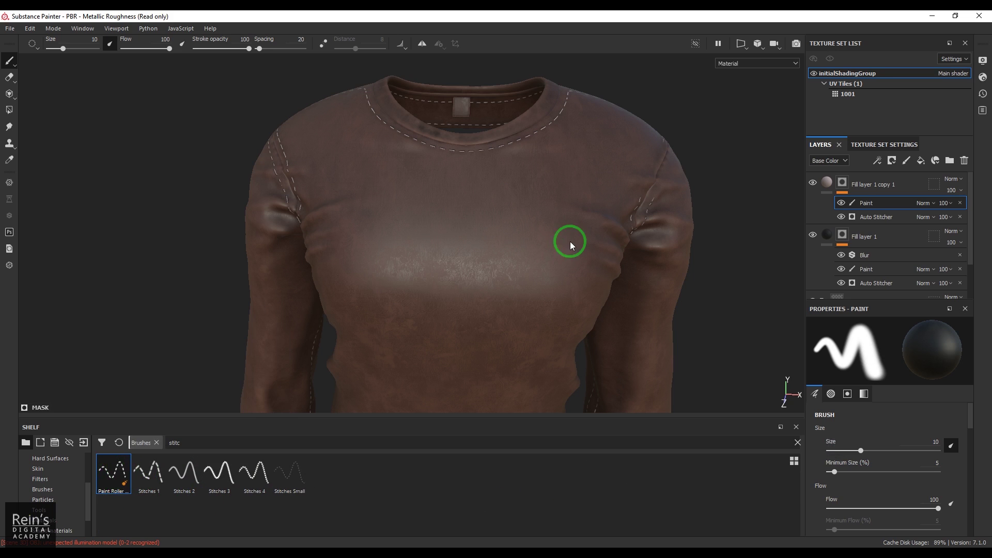
# Set the brush to follow the stroke path at full white and paint a J-shaped stitch line on the chest
pyautogui.moveTo(552, 235)
pyautogui.keyDown('alt'); pyautogui.mouseDown()
pyautogui.moveTo(525, 244)
pyautogui.moveTo(514, 272)
pyautogui.moveTo(572, 277)
pyautogui.moveTo(585, 248)
pyautogui.mouseUp(); pyautogui.keyUp('alt')
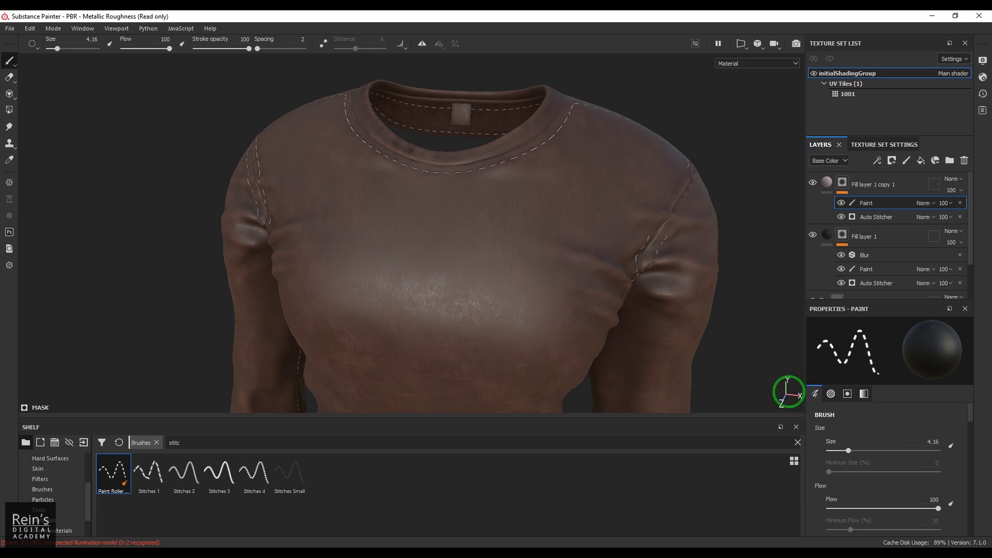
pyautogui.click(831, 394)
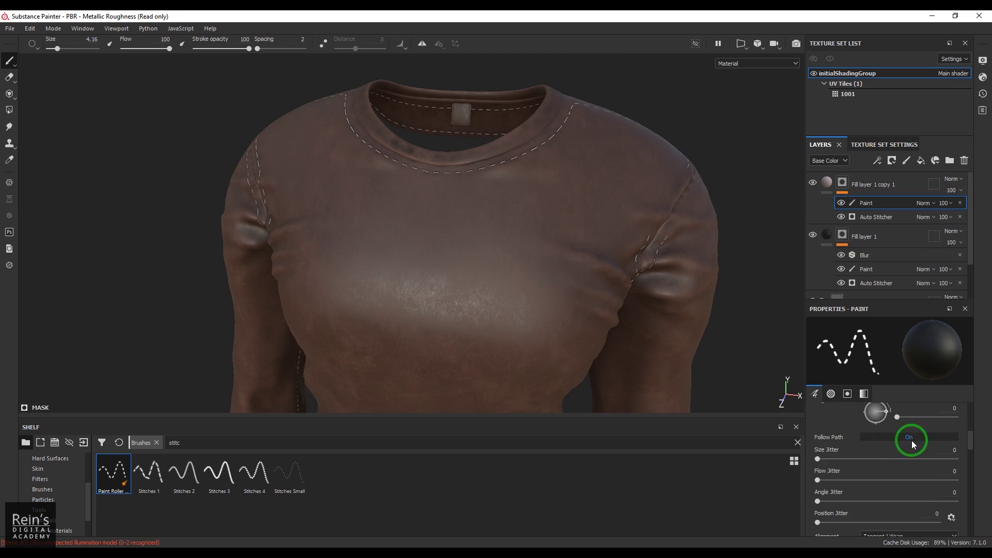
pyautogui.scroll(-5, 913, 444)
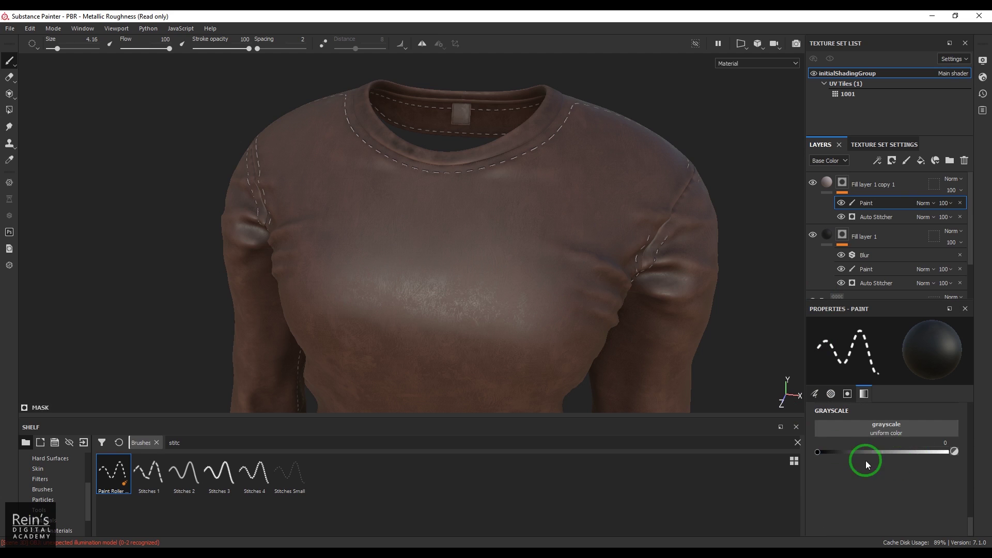
pyautogui.moveTo(820, 453); pyautogui.dragTo(965, 454)
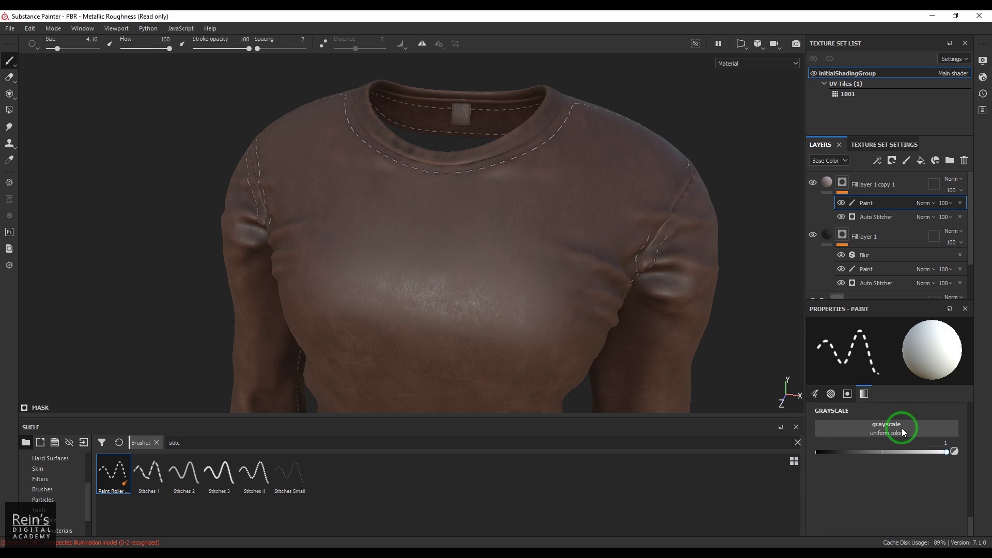
pyautogui.moveTo(636, 283); pyautogui.dragTo(591, 277)
pyautogui.moveTo(534, 313); pyautogui.dragTo(608, 217)
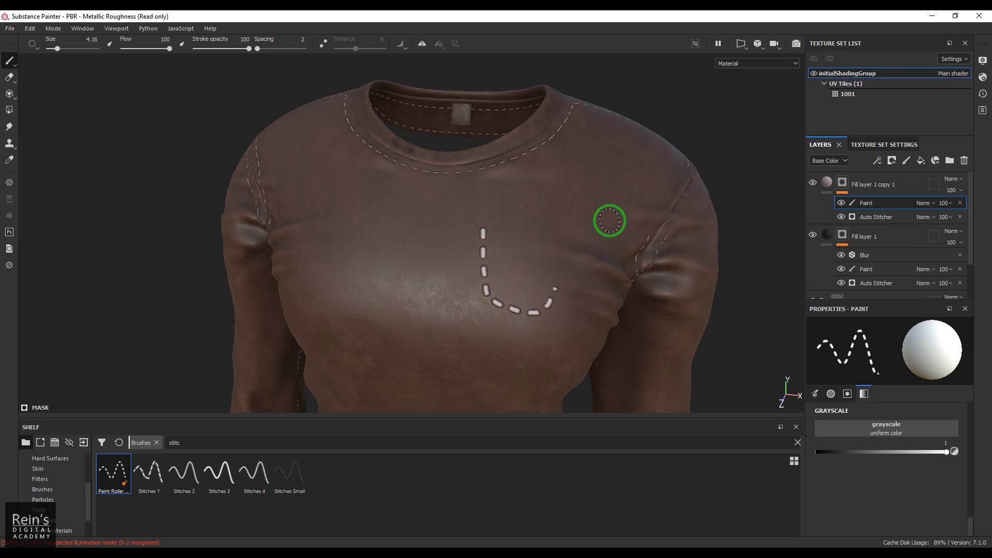
# Undo the J stroke and paint two stitch rows around the sleeve cuff, along its band and lower edge
pyautogui.hotkey('ctrl', 'z')
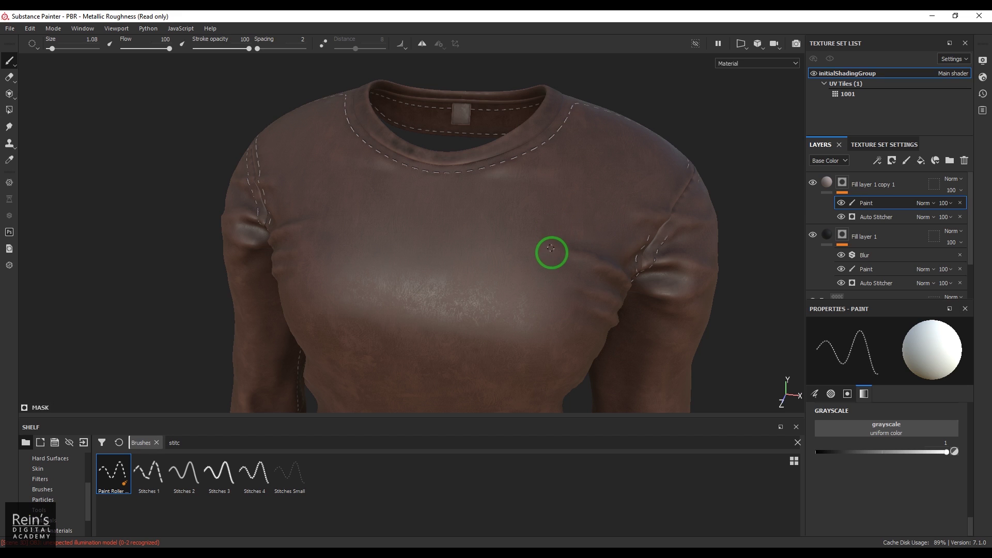
pyautogui.moveTo(556, 256)
pyautogui.keyDown('alt'); pyautogui.mouseDown()
pyautogui.moveTo(525, 248)
pyautogui.moveTo(551, 293)
pyautogui.moveTo(589, 294)
pyautogui.moveTo(501, 279)
pyautogui.moveTo(560, 188)
pyautogui.moveTo(525, 201)
pyautogui.moveTo(517, 59)
pyautogui.moveTo(549, 221)
pyautogui.moveTo(487, 184)
pyautogui.moveTo(660, 323)
pyautogui.moveTo(593, 311)
pyautogui.mouseUp(); pyautogui.keyUp('alt')
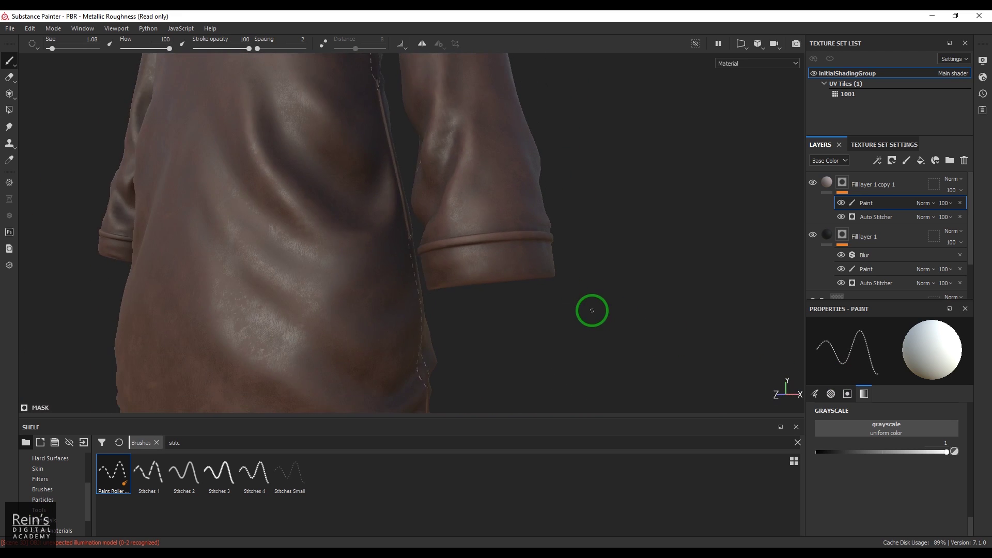
pyautogui.scroll(5, 592, 311)
pyautogui.moveTo(354, 359); pyautogui.dragTo(552, 339)
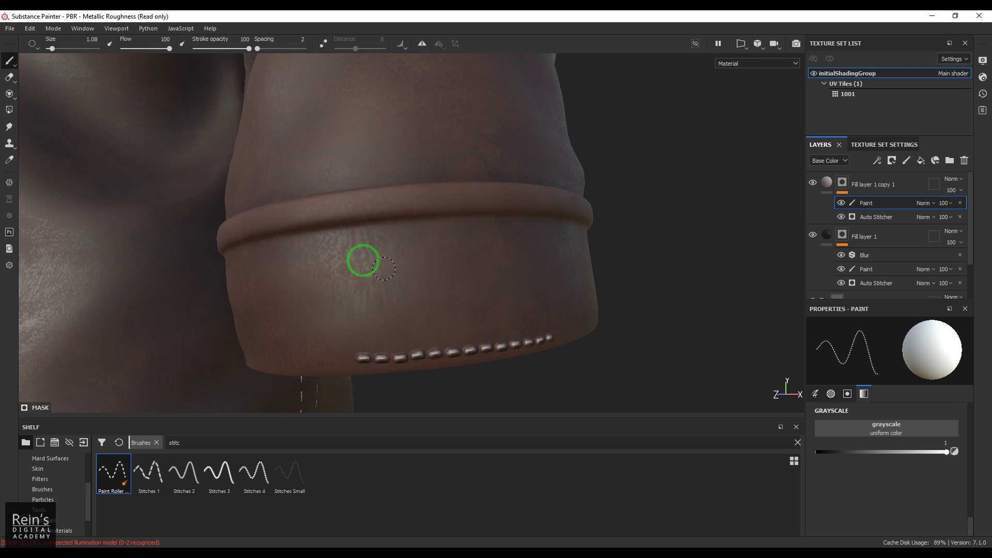
pyautogui.moveTo(331, 242); pyautogui.dragTo(522, 222)
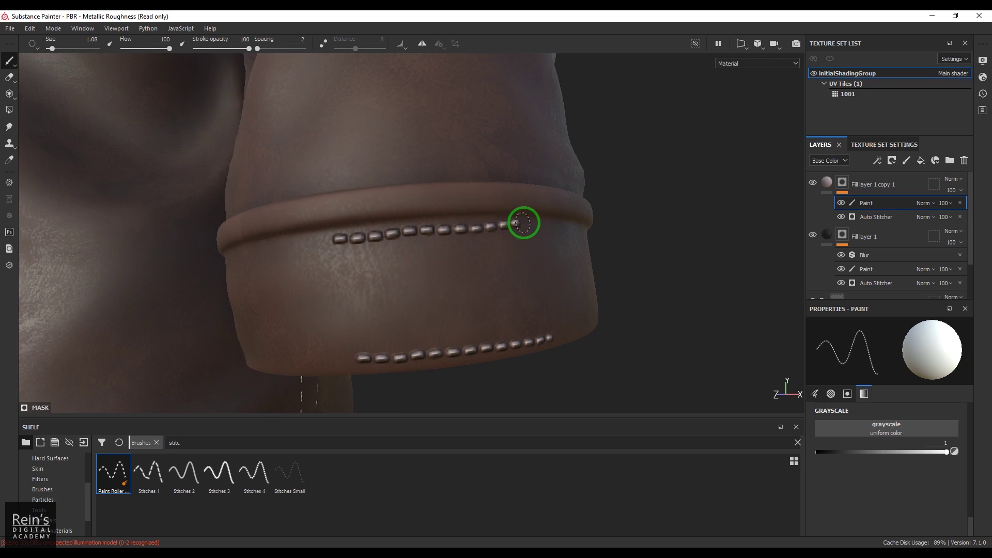
pyautogui.moveTo(489, 290)
pyautogui.keyDown('alt'); pyautogui.mouseDown()
pyautogui.moveTo(486, 324)
pyautogui.moveTo(532, 293)
pyautogui.moveTo(658, 299)
pyautogui.moveTo(616, 270)
pyautogui.moveTo(506, 238)
pyautogui.mouseUp(); pyautogui.keyUp('alt')
pyautogui.press('f')
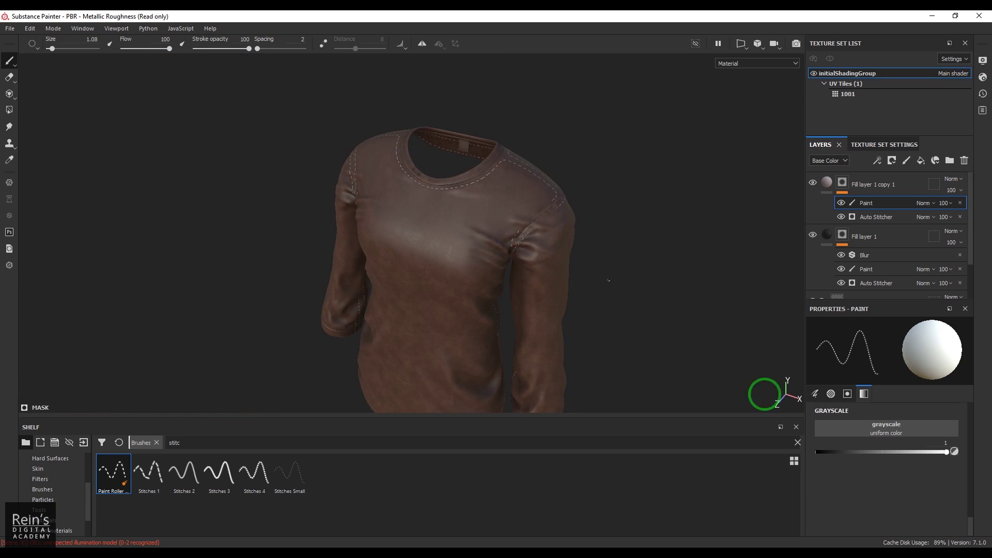
# Set the stitch brush spacing to 12 and paint stitches up along the diagonal shoulder seam
pyautogui.scroll(6, 916, 474)
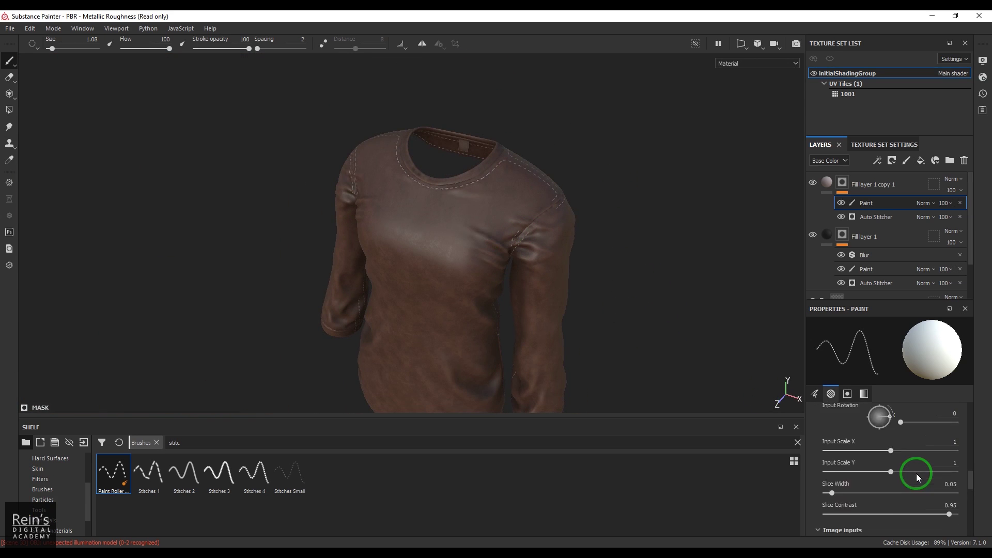
pyautogui.scroll(6, 916, 473)
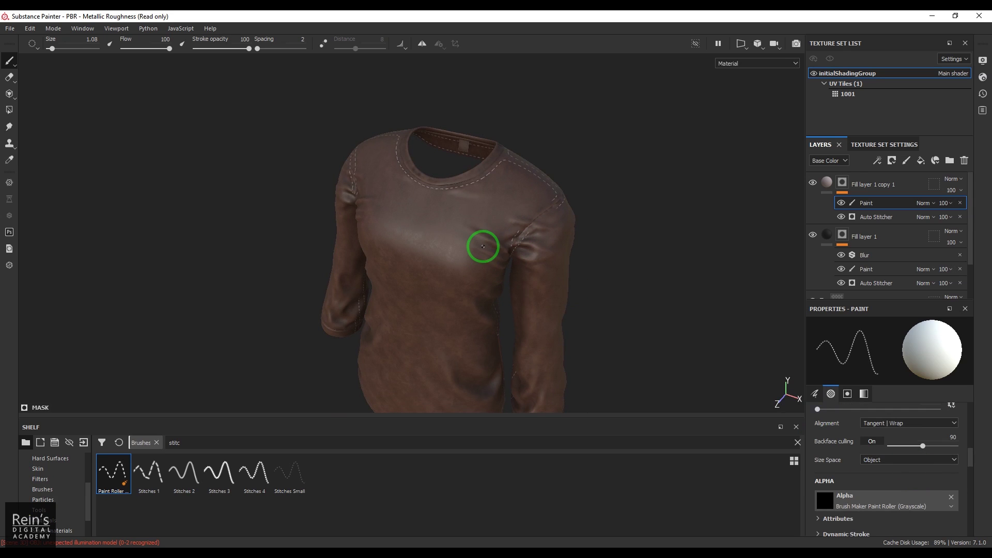
pyautogui.scroll(3, 919, 458)
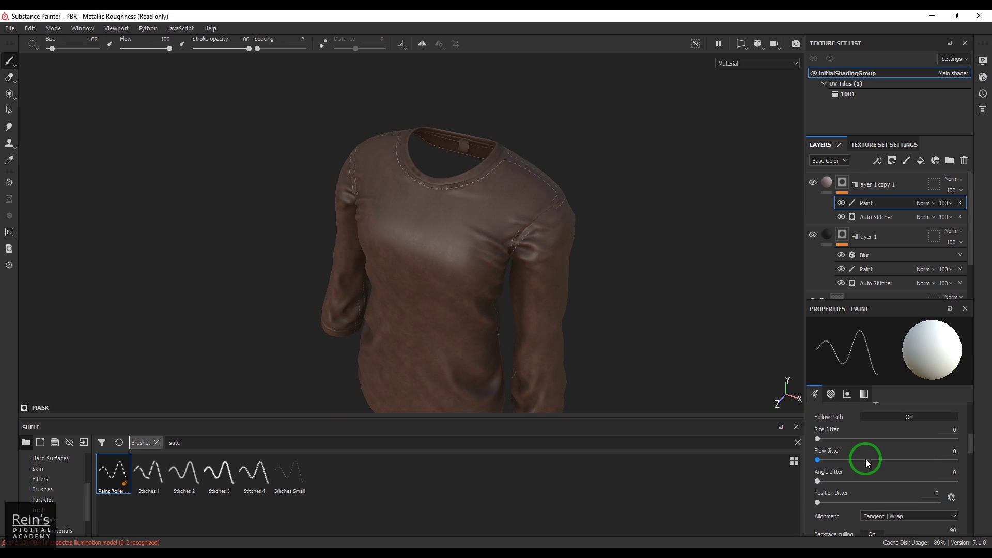
pyautogui.scroll(3, 870, 469)
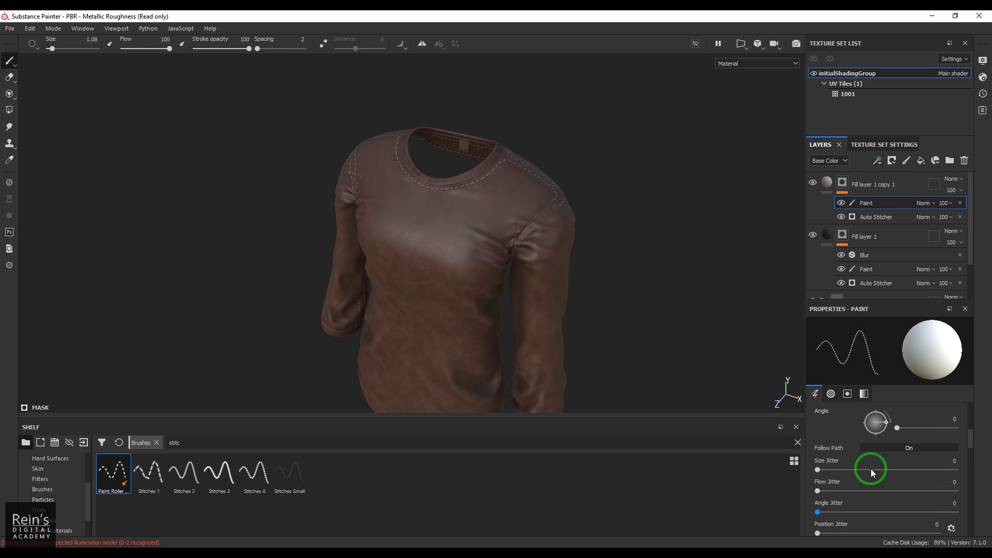
pyautogui.scroll(1, 870, 469)
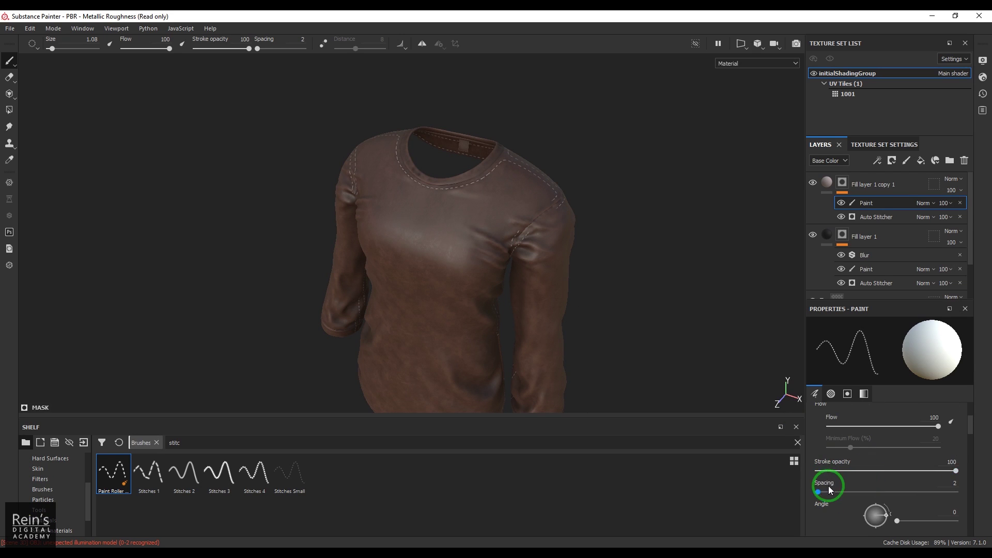
pyautogui.moveTo(822, 492); pyautogui.dragTo(821, 492)
pyautogui.keyDown('alt'); pyautogui.moveTo(516, 265); pyautogui.dragTo(506, 283); pyautogui.keyUp('alt')
pyautogui.scroll(5, 506, 283)
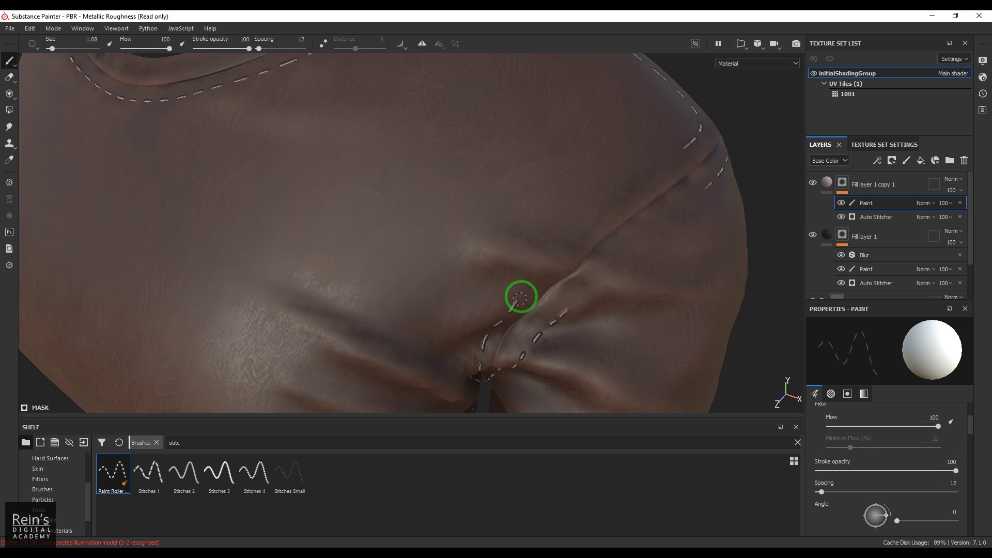
pyautogui.moveTo(520, 299); pyautogui.dragTo(566, 259)
pyautogui.moveTo(611, 219); pyautogui.dragTo(680, 153)
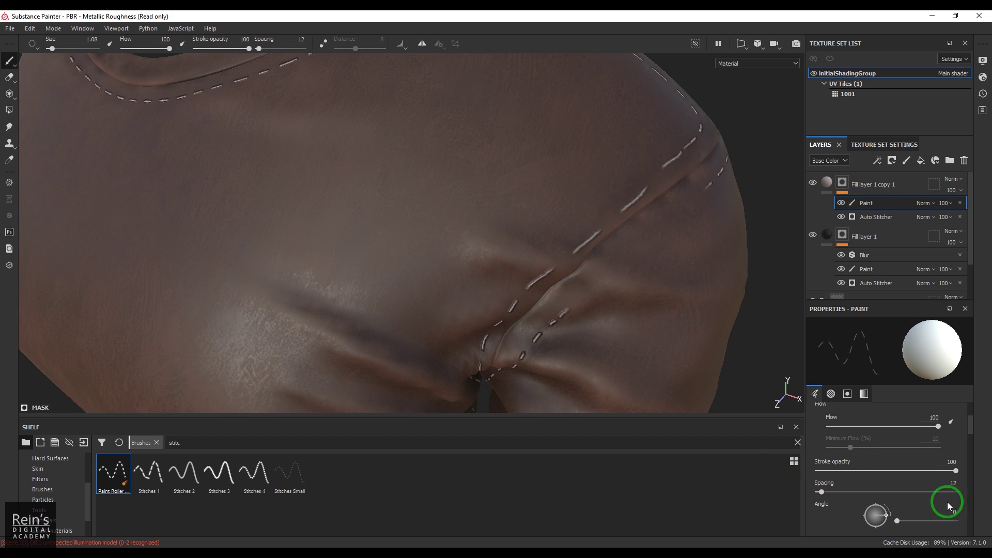
# Change the stitch brush spacing to 6
pyautogui.moveTo(949, 486); pyautogui.dragTo(956, 482)
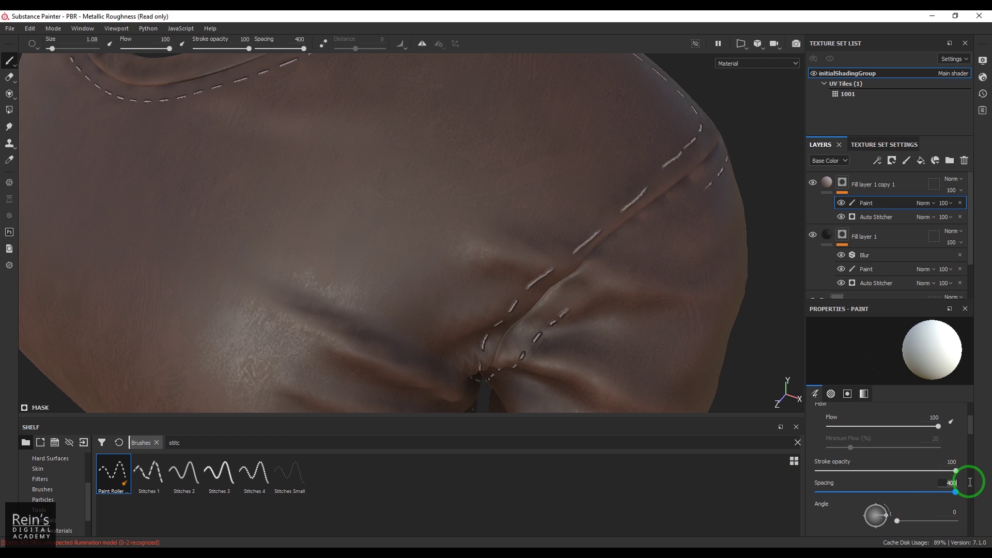
pyautogui.write('6')
pyautogui.press('Return')
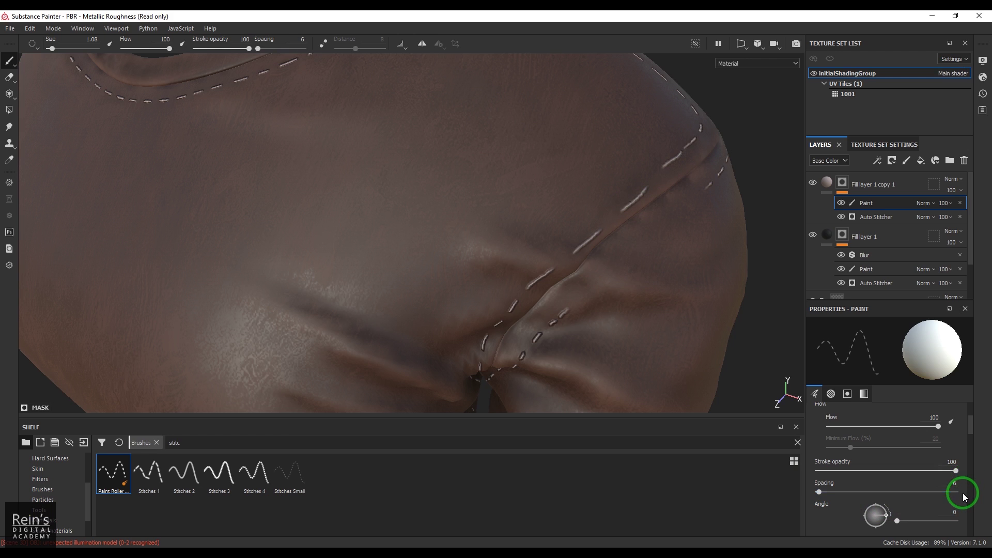
pyautogui.moveTo(574, 308)
pyautogui.keyDown('alt'); pyautogui.mouseDown()
pyautogui.moveTo(584, 279)
pyautogui.moveTo(506, 302)
pyautogui.moveTo(529, 299)
pyautogui.moveTo(665, 155)
pyautogui.mouseUp(); pyautogui.keyUp('alt')
# Undo the last stroke and repaint several tighter stitch rows along the upper and lower shoulder seam
pyautogui.hotkey('ctrl', 'z')
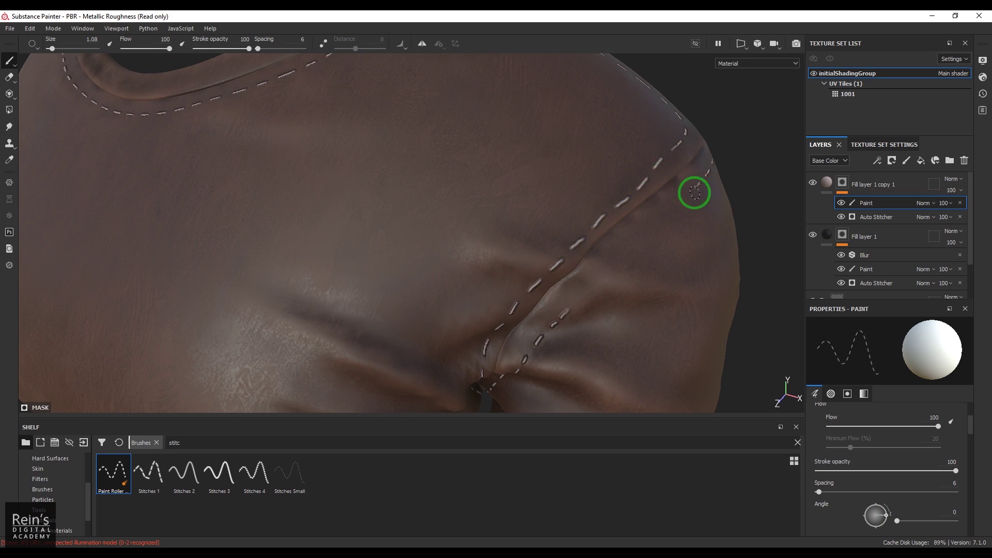
pyautogui.moveTo(695, 192); pyautogui.dragTo(571, 307)
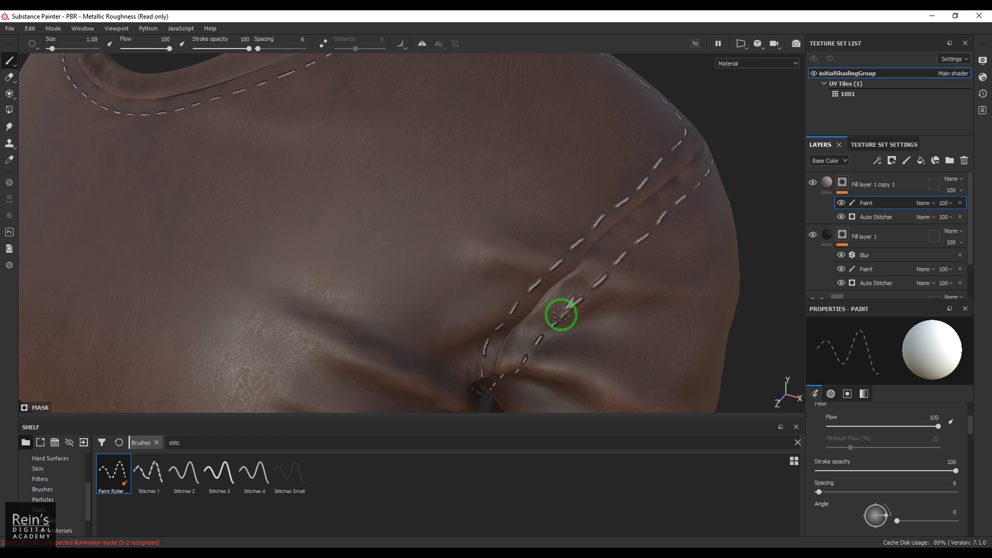
pyautogui.moveTo(572, 293); pyautogui.dragTo(537, 342)
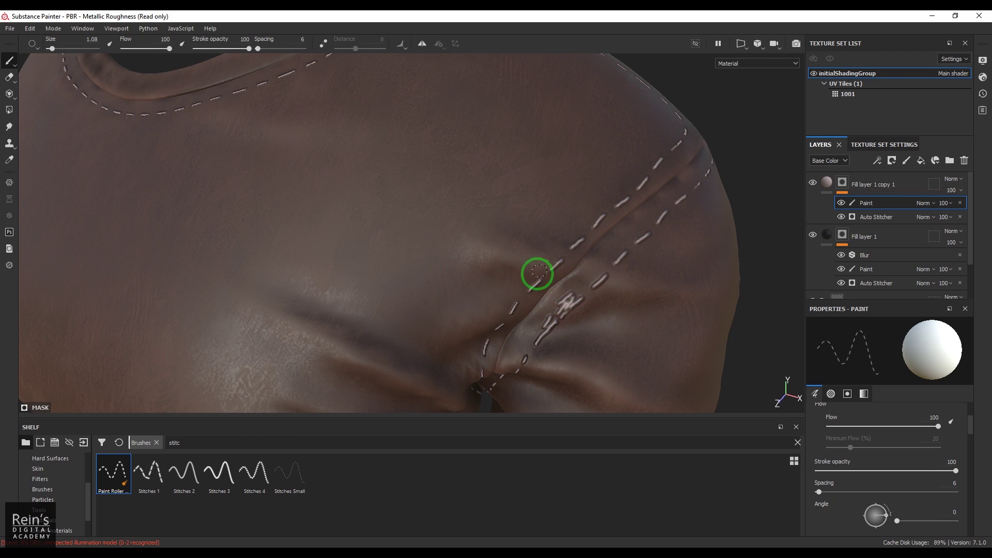
pyautogui.moveTo(538, 271); pyautogui.dragTo(522, 295)
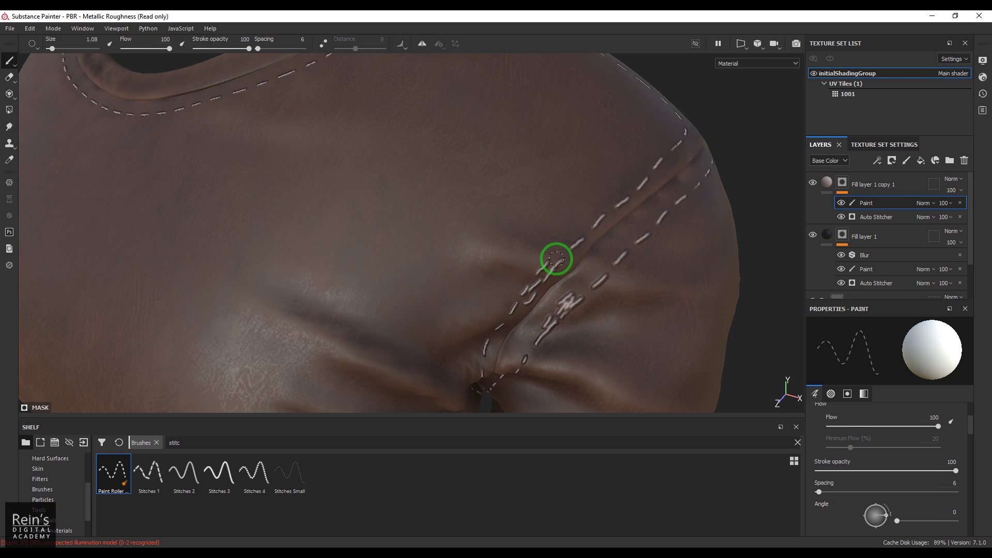
pyautogui.moveTo(556, 258); pyautogui.dragTo(521, 296)
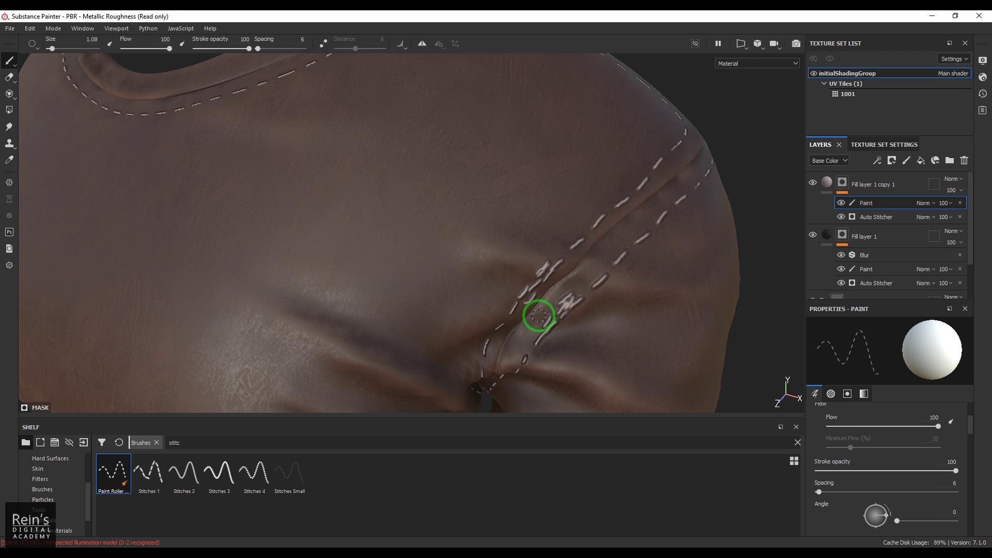
pyautogui.scroll(-6, 539, 315)
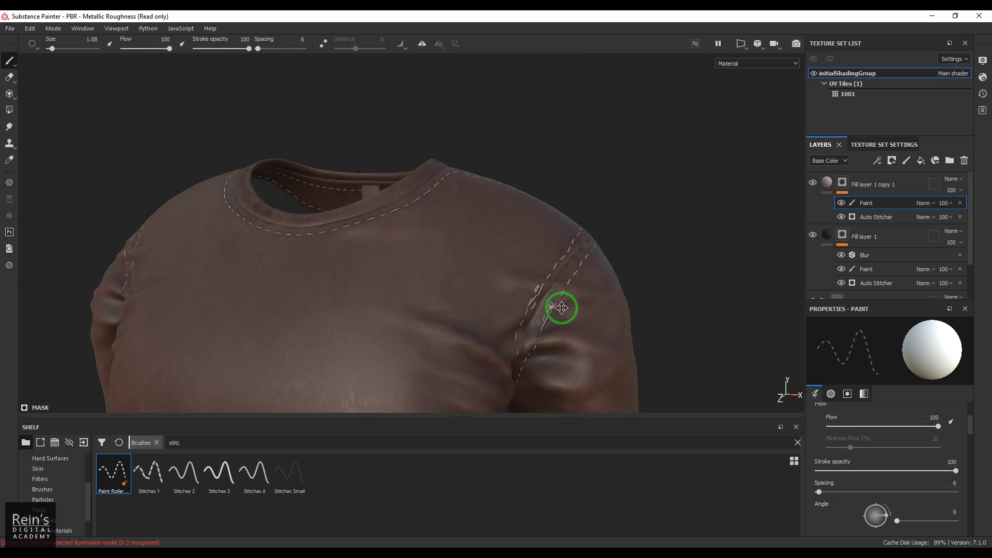
# Paint an M-shaped stitch line on the lower torso, then duplicate Fill layer 1's Paint effect
pyautogui.keyDown('alt'); pyautogui.moveTo(562, 308); pyautogui.dragTo(390, 324); pyautogui.keyUp('alt')
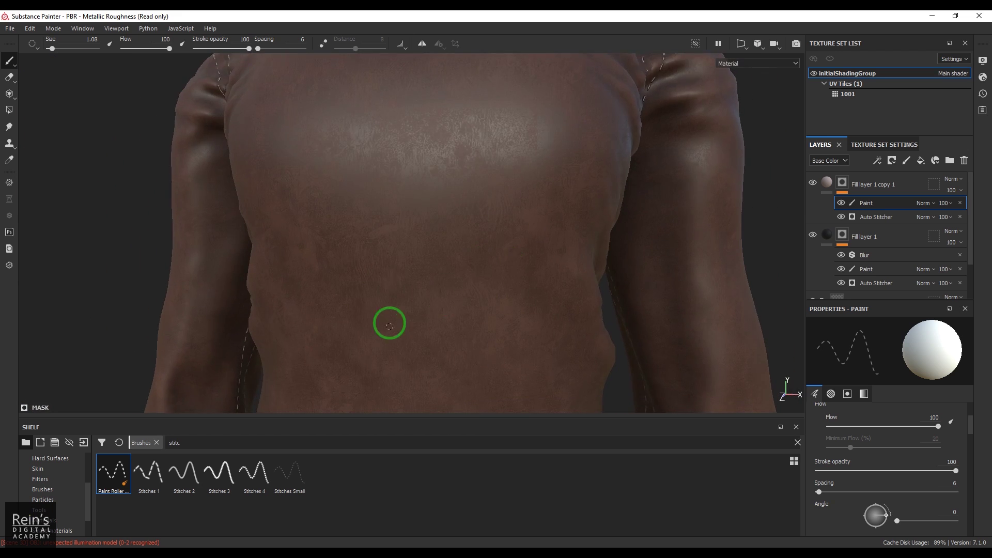
pyautogui.moveTo(325, 345)
pyautogui.mouseDown()
pyautogui.moveTo(351, 245)
pyautogui.moveTo(364, 321)
pyautogui.moveTo(373, 320)
pyautogui.moveTo(403, 234)
pyautogui.moveTo(416, 347)
pyautogui.mouseUp()
pyautogui.keyDown('alt'); pyautogui.moveTo(424, 309); pyautogui.dragTo(467, 304); pyautogui.keyUp('alt')
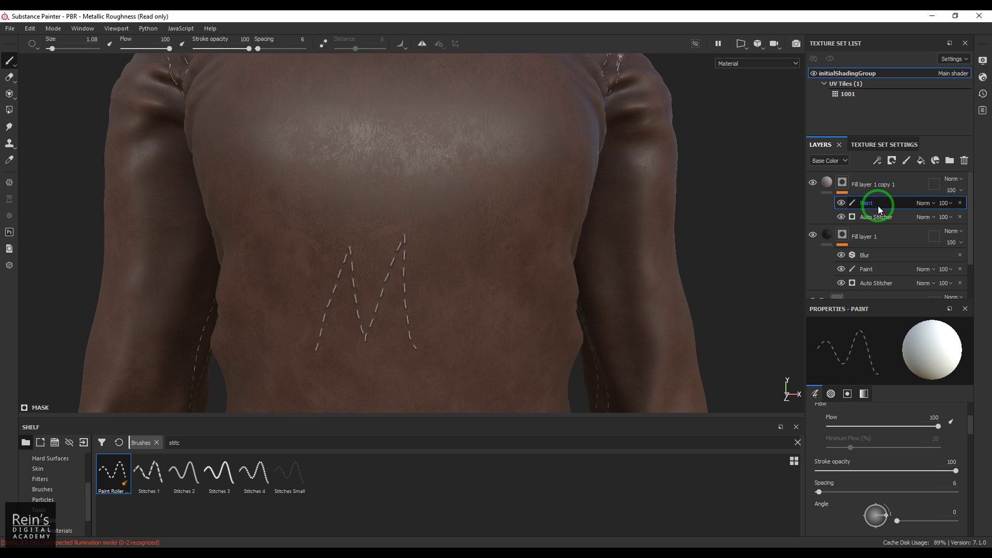
pyautogui.click(875, 271)
pyautogui.hotkey('ctrl', 'd')
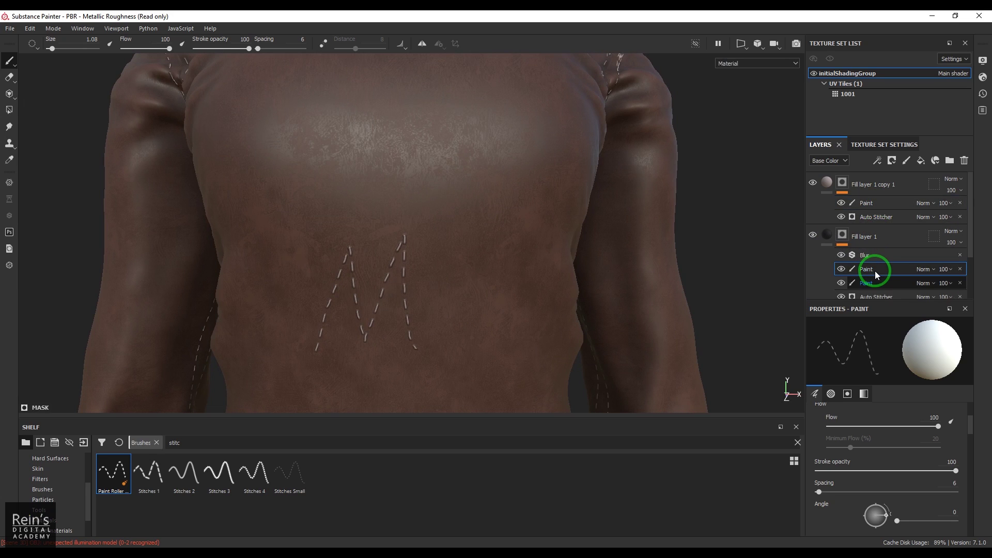
# Delete the duplicate Paint effect from Fill layer 1 and inspect the M and neckline stitches closely
pyautogui.click(964, 161)
pyautogui.moveTo(421, 317)
pyautogui.keyDown('alt'); pyautogui.mouseDown()
pyautogui.moveTo(425, 275)
pyautogui.moveTo(455, 252)
pyautogui.mouseUp(); pyautogui.keyUp('alt')
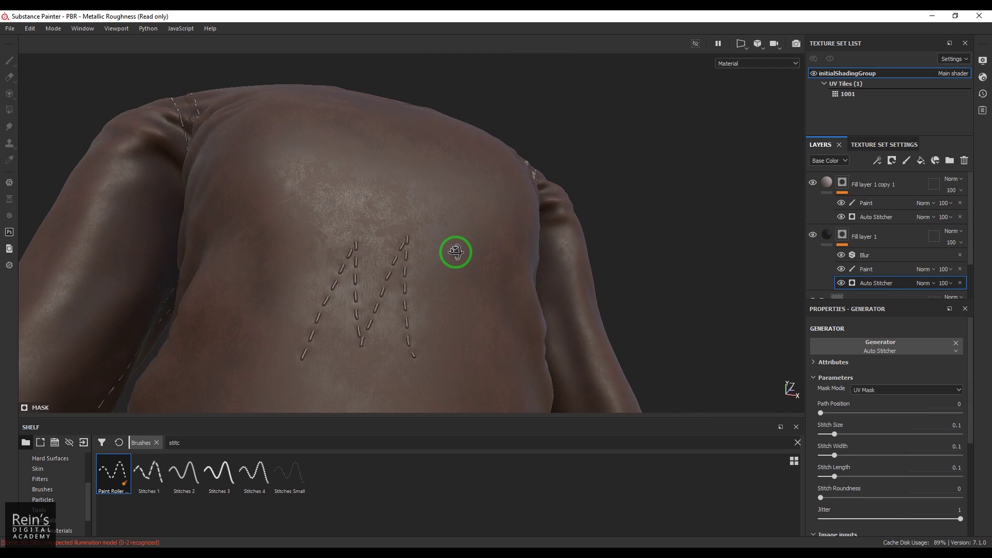
pyautogui.keyDown('alt'); pyautogui.moveTo(495, 246); pyautogui.dragTo(564, 225, button='right'); pyautogui.keyUp('alt')
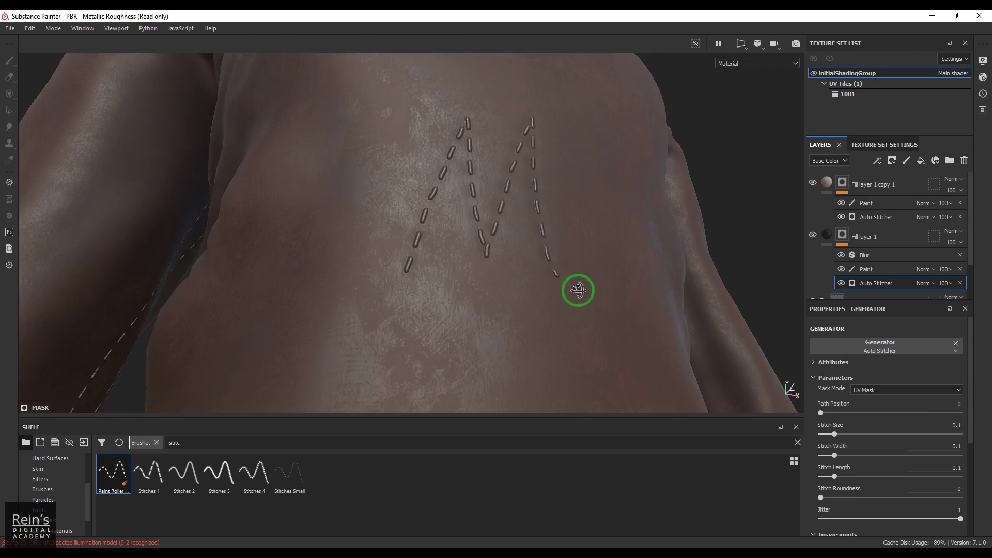
pyautogui.keyDown('alt'); pyautogui.moveTo(578, 290); pyautogui.dragTo(565, 328, button='right'); pyautogui.keyUp('alt')
pyautogui.scroll(-5, 525, 263)
pyautogui.keyDown('alt'); pyautogui.moveTo(564, 327); pyautogui.dragTo(513, 281); pyautogui.keyUp('alt')
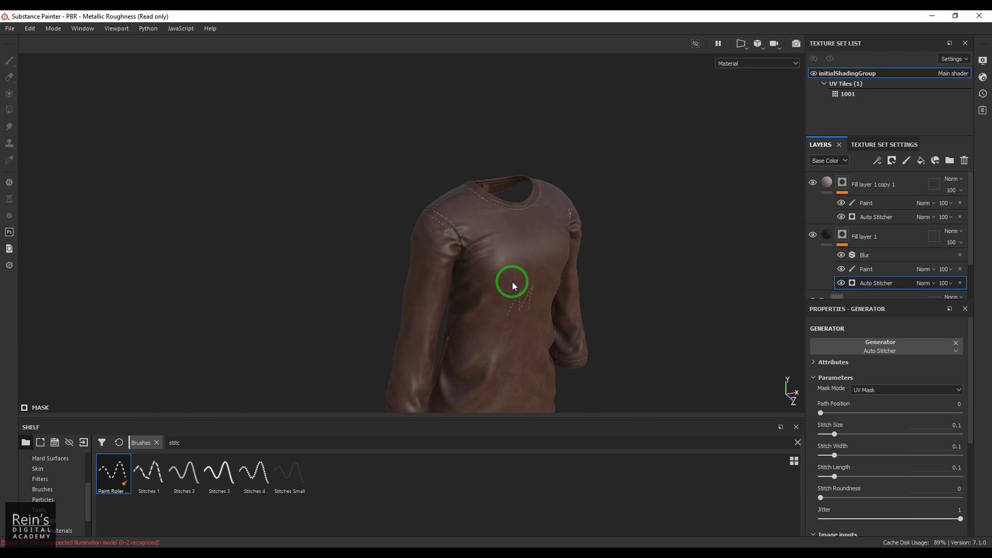
pyautogui.keyDown('alt'); pyautogui.moveTo(513, 281); pyautogui.dragTo(507, 262, button='right'); pyautogui.keyUp('alt')
pyautogui.keyDown('alt'); pyautogui.moveTo(507, 262); pyautogui.dragTo(507, 290); pyautogui.keyUp('alt')
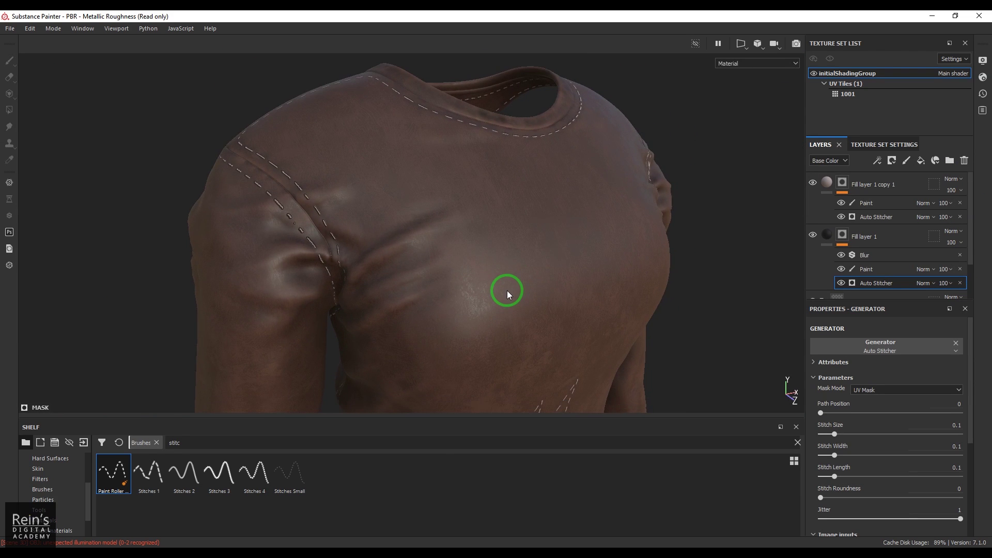